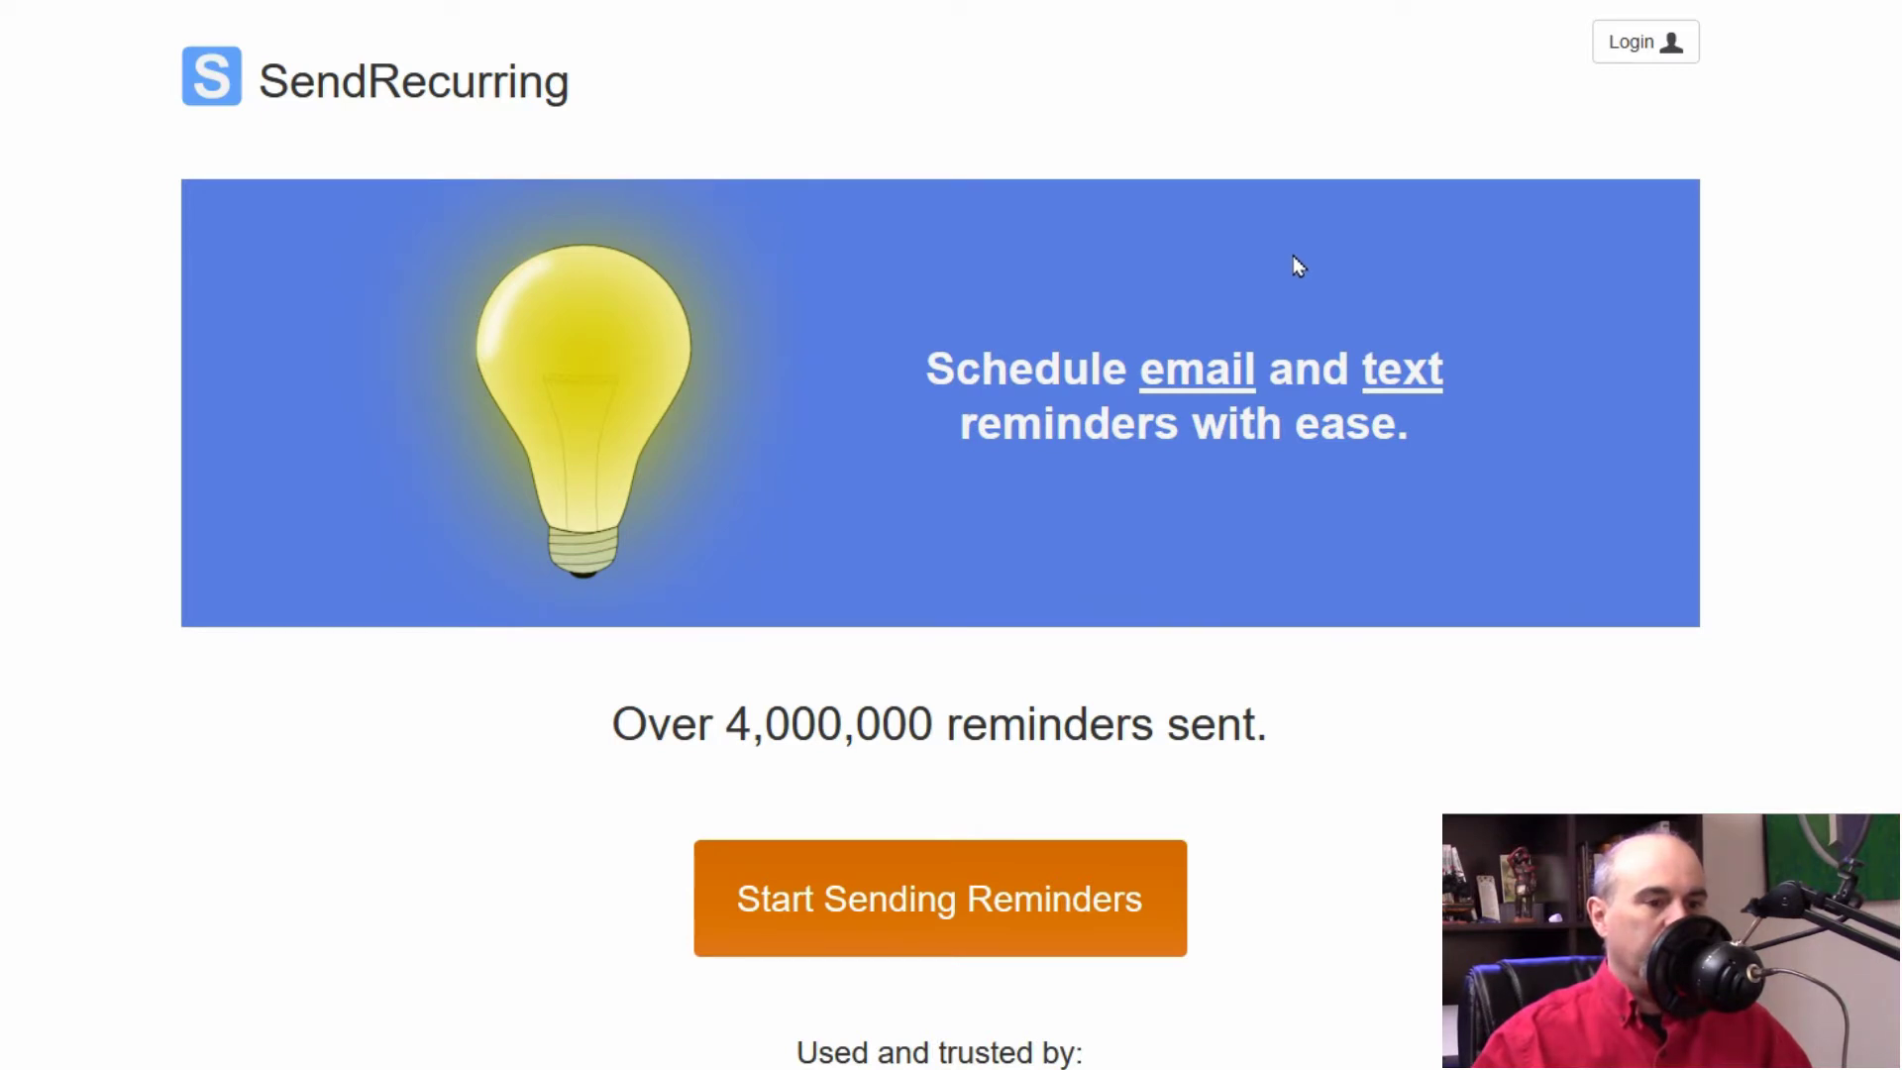
Step: Sign in to SendRecurring to reach the dashboard listing two saved emails at 56 of 50 sent
{"action": "scroll", "coordinate": [1293, 256], "scroll_direction": "down", "scroll_amount": 6}
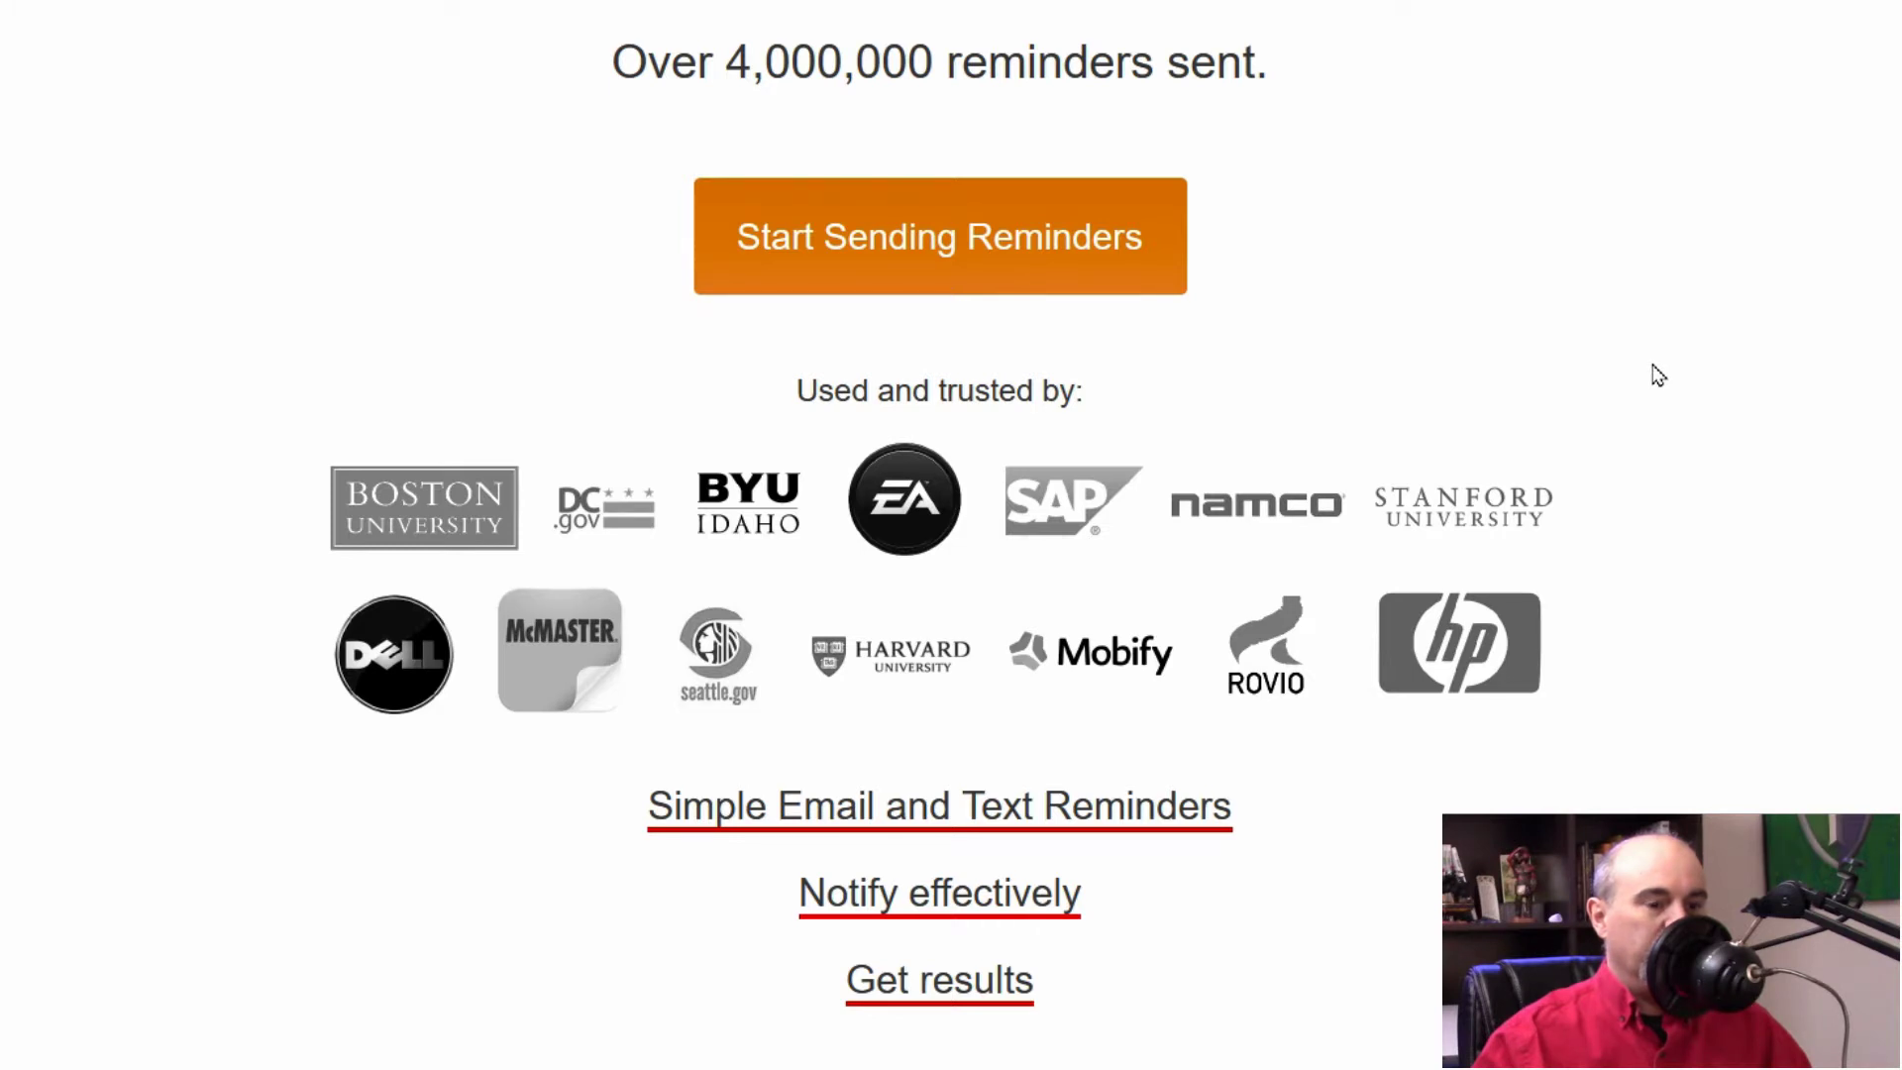
{"action": "scroll", "coordinate": [1659, 376], "scroll_direction": "down", "scroll_amount": 2}
{"action": "scroll", "coordinate": [1639, 198], "scroll_direction": "up", "scroll_amount": 9}
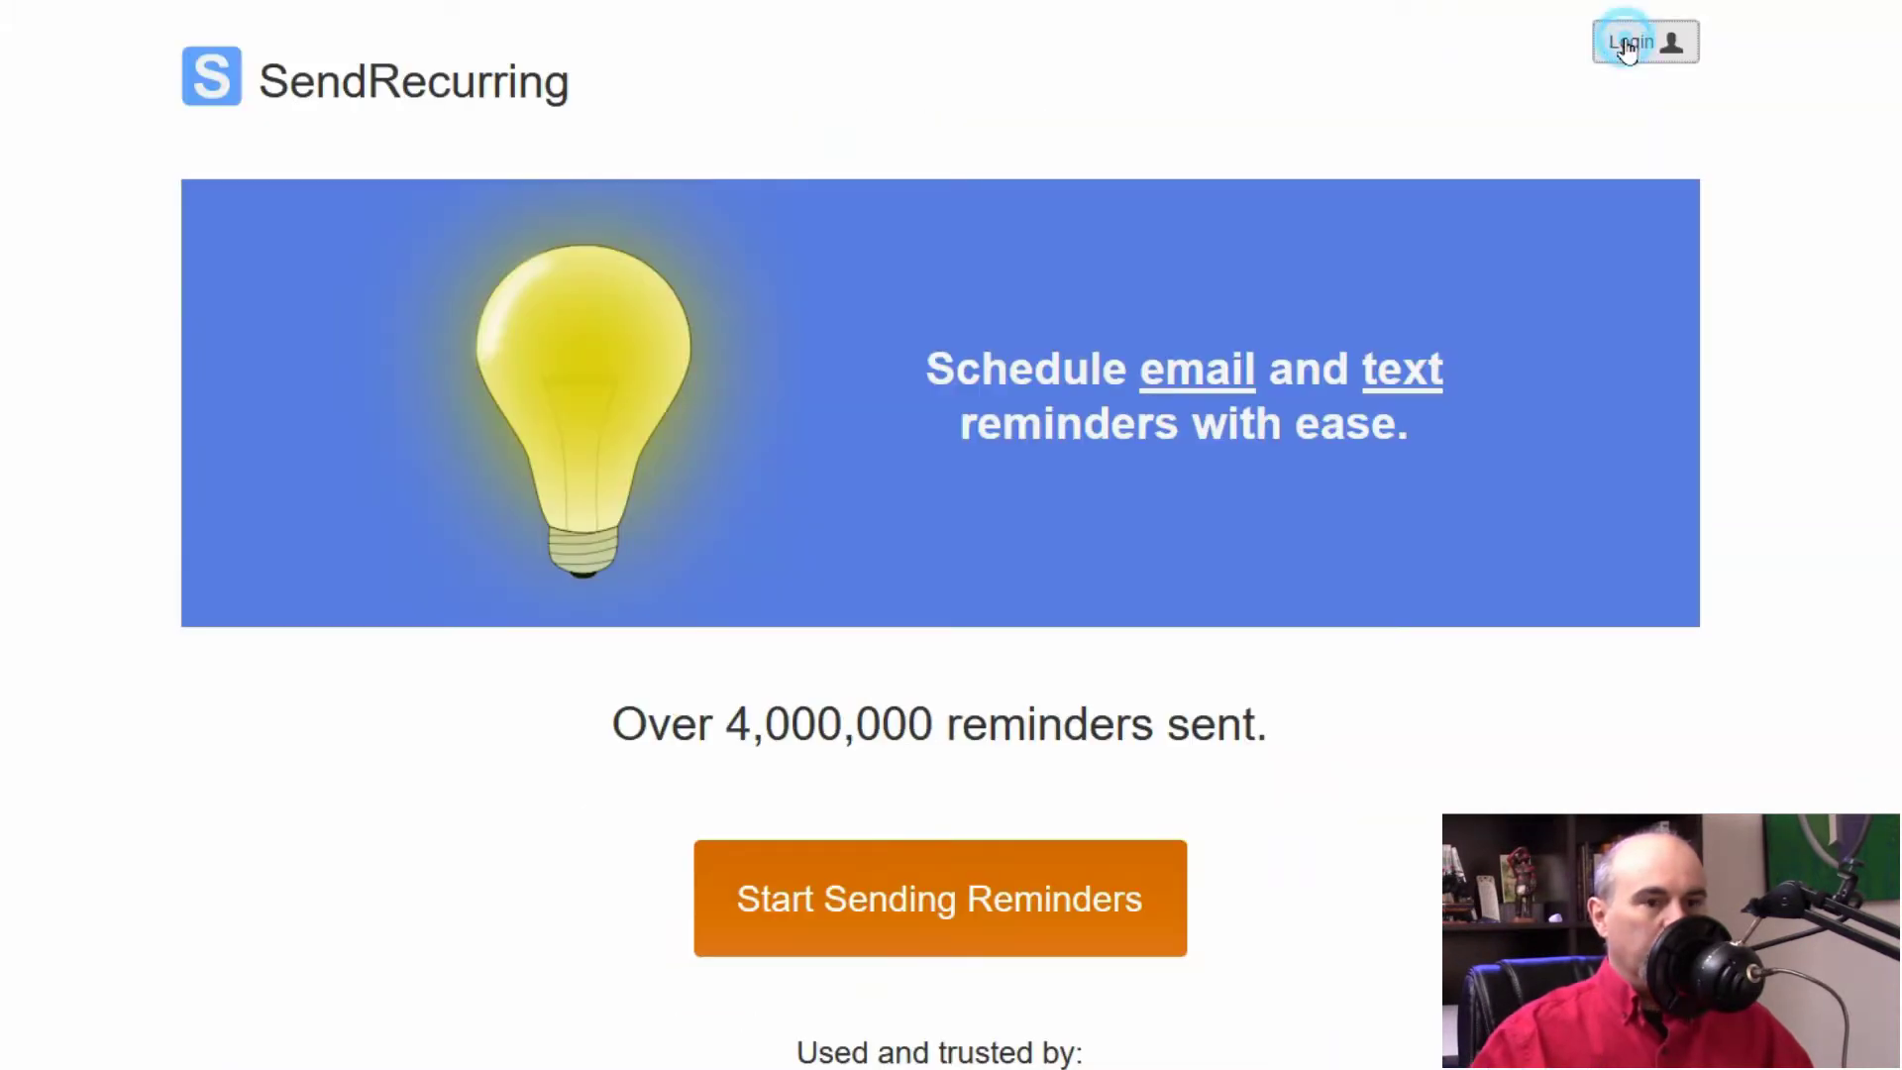
{"action": "left_click", "coordinate": [1626, 43]}
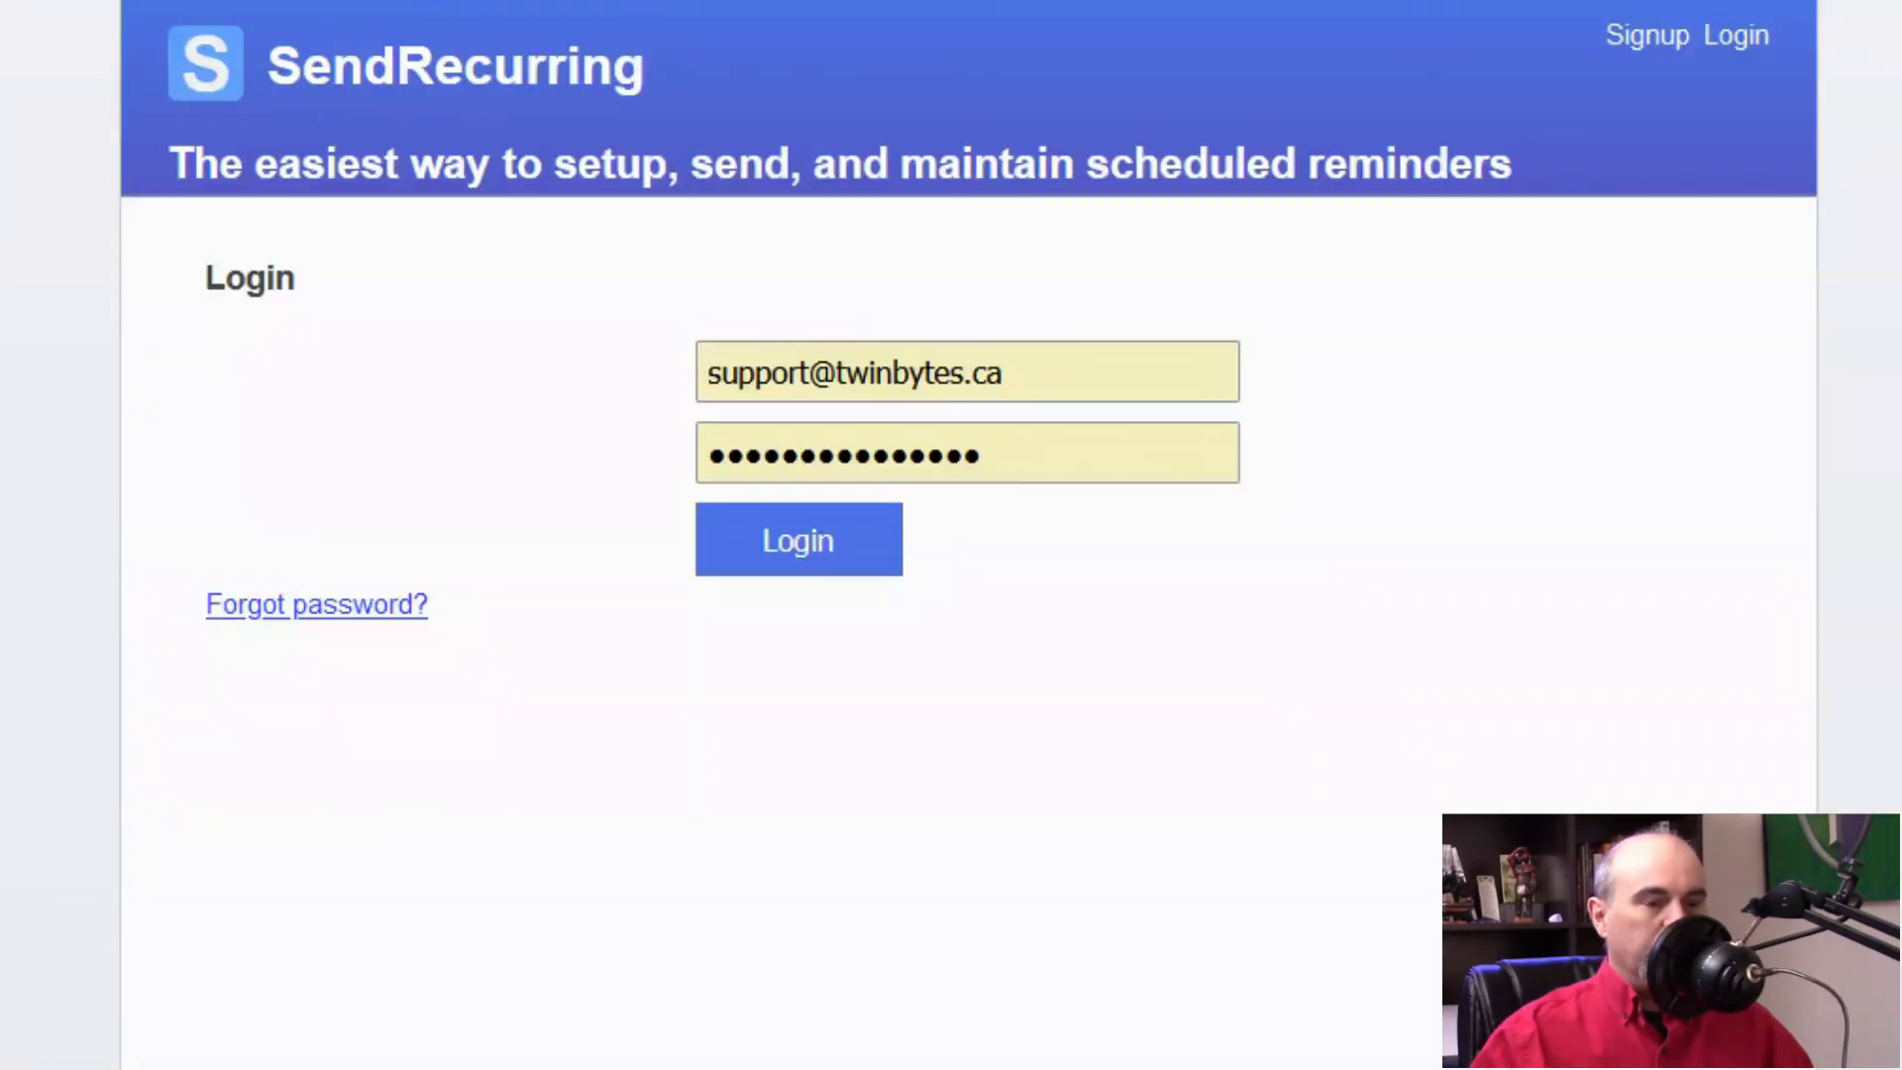
{"action": "left_click", "coordinate": [798, 540]}
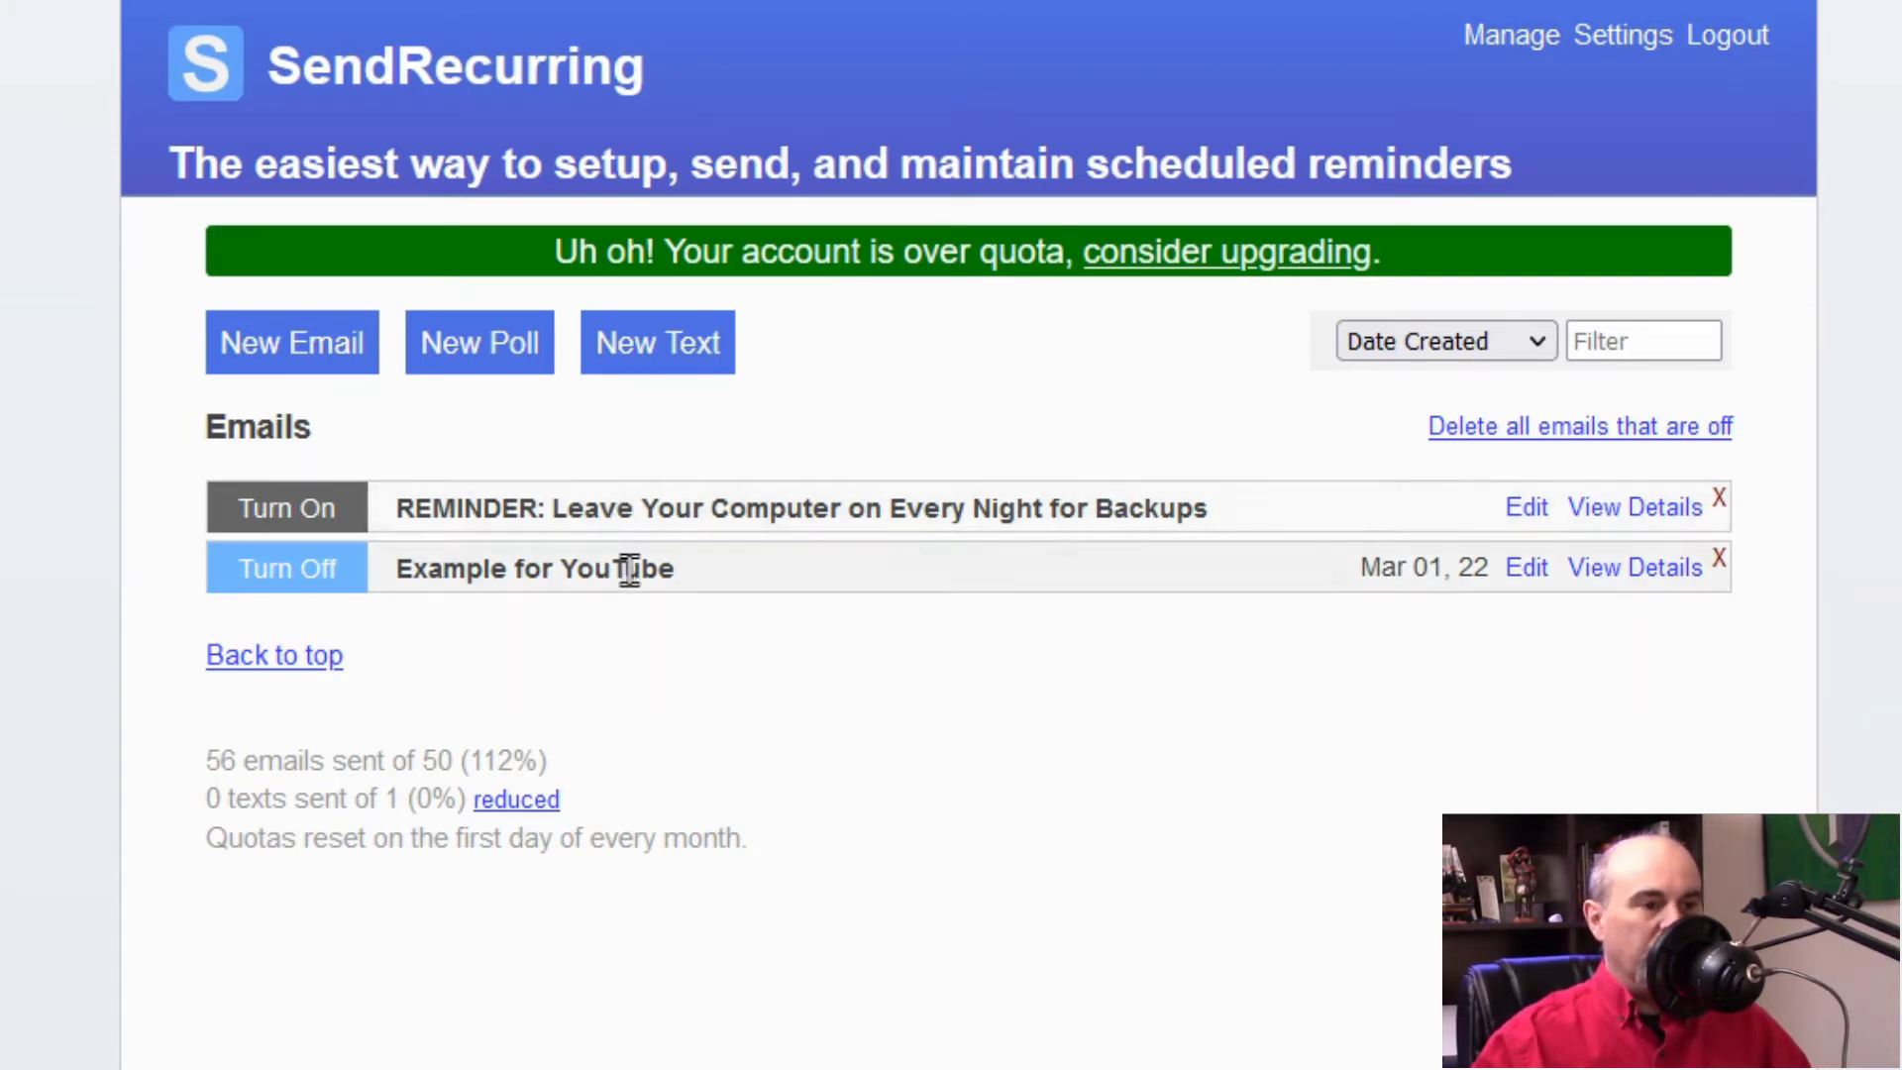
{"action": "mouse_move", "coordinate": [1035, 580]}
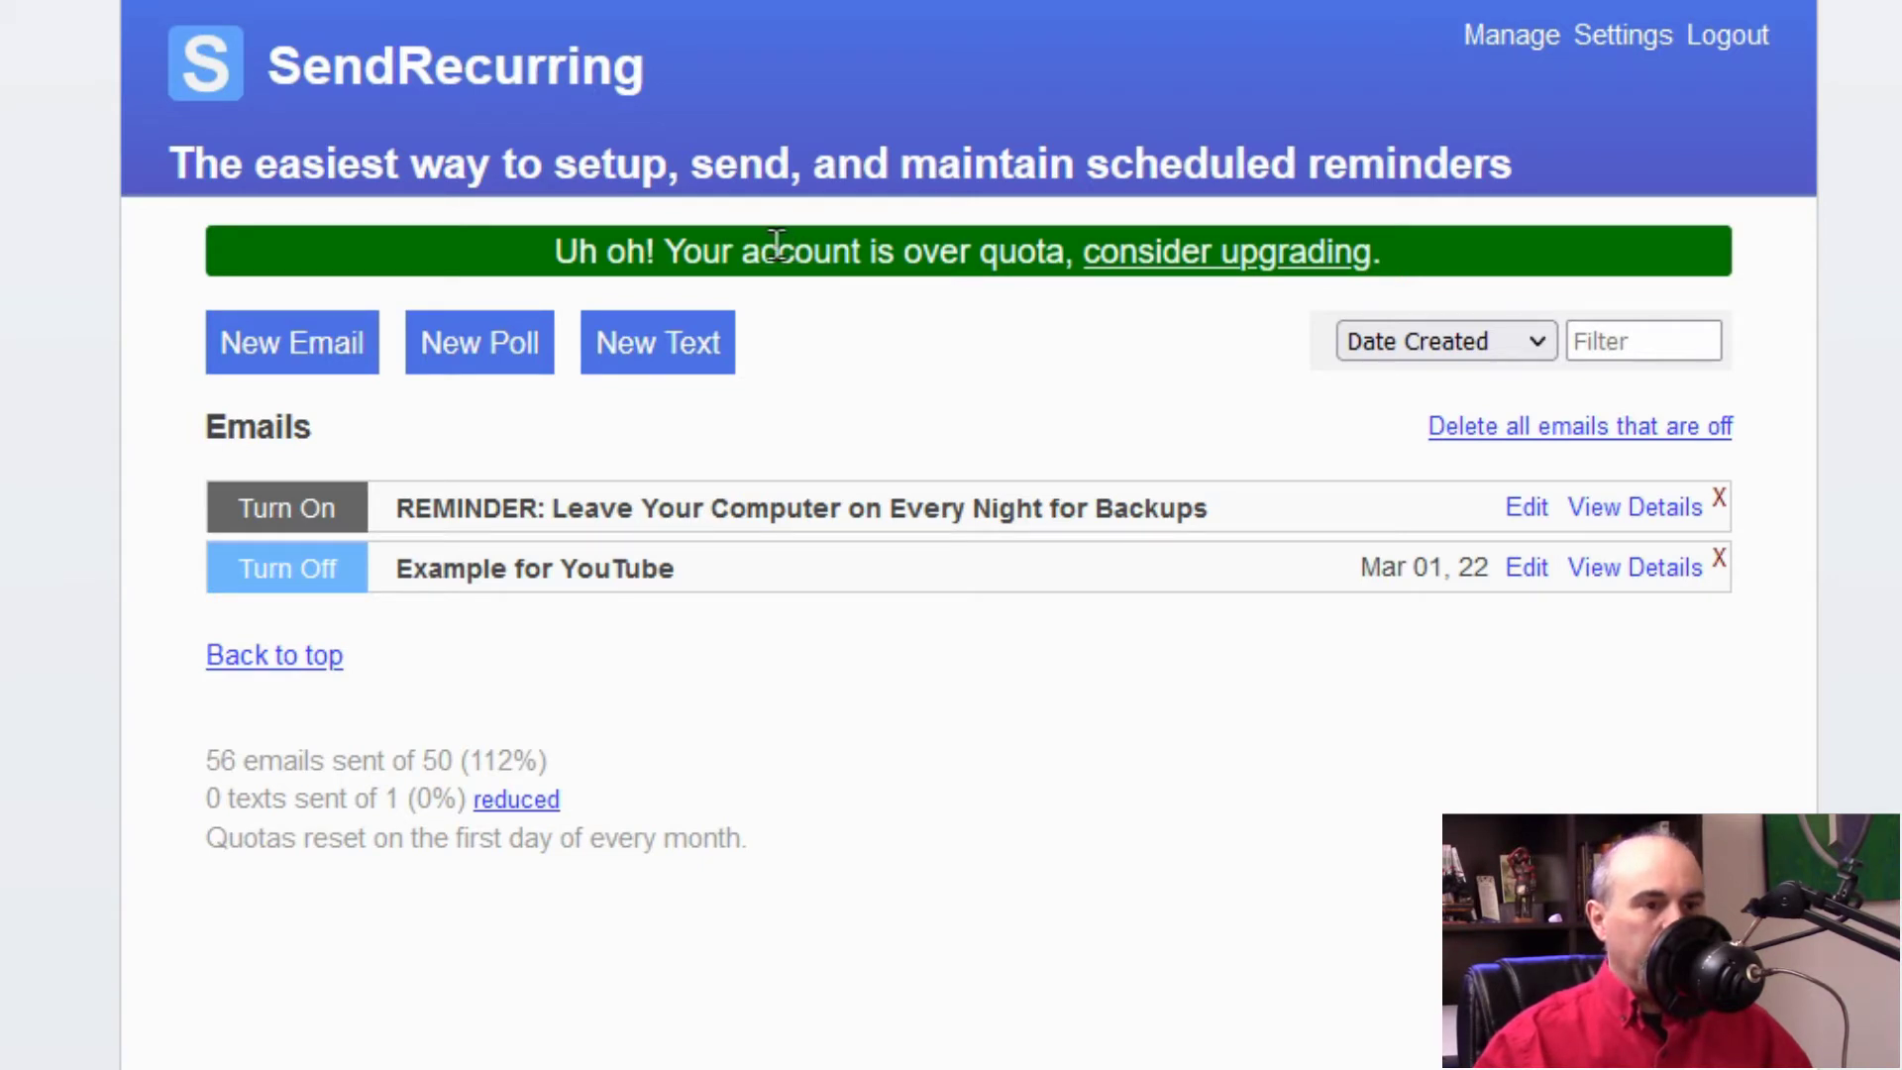
Step: Open the pricing page from the over-quota banner's 'consider upgrading' link
{"action": "left_click", "coordinate": [1239, 264]}
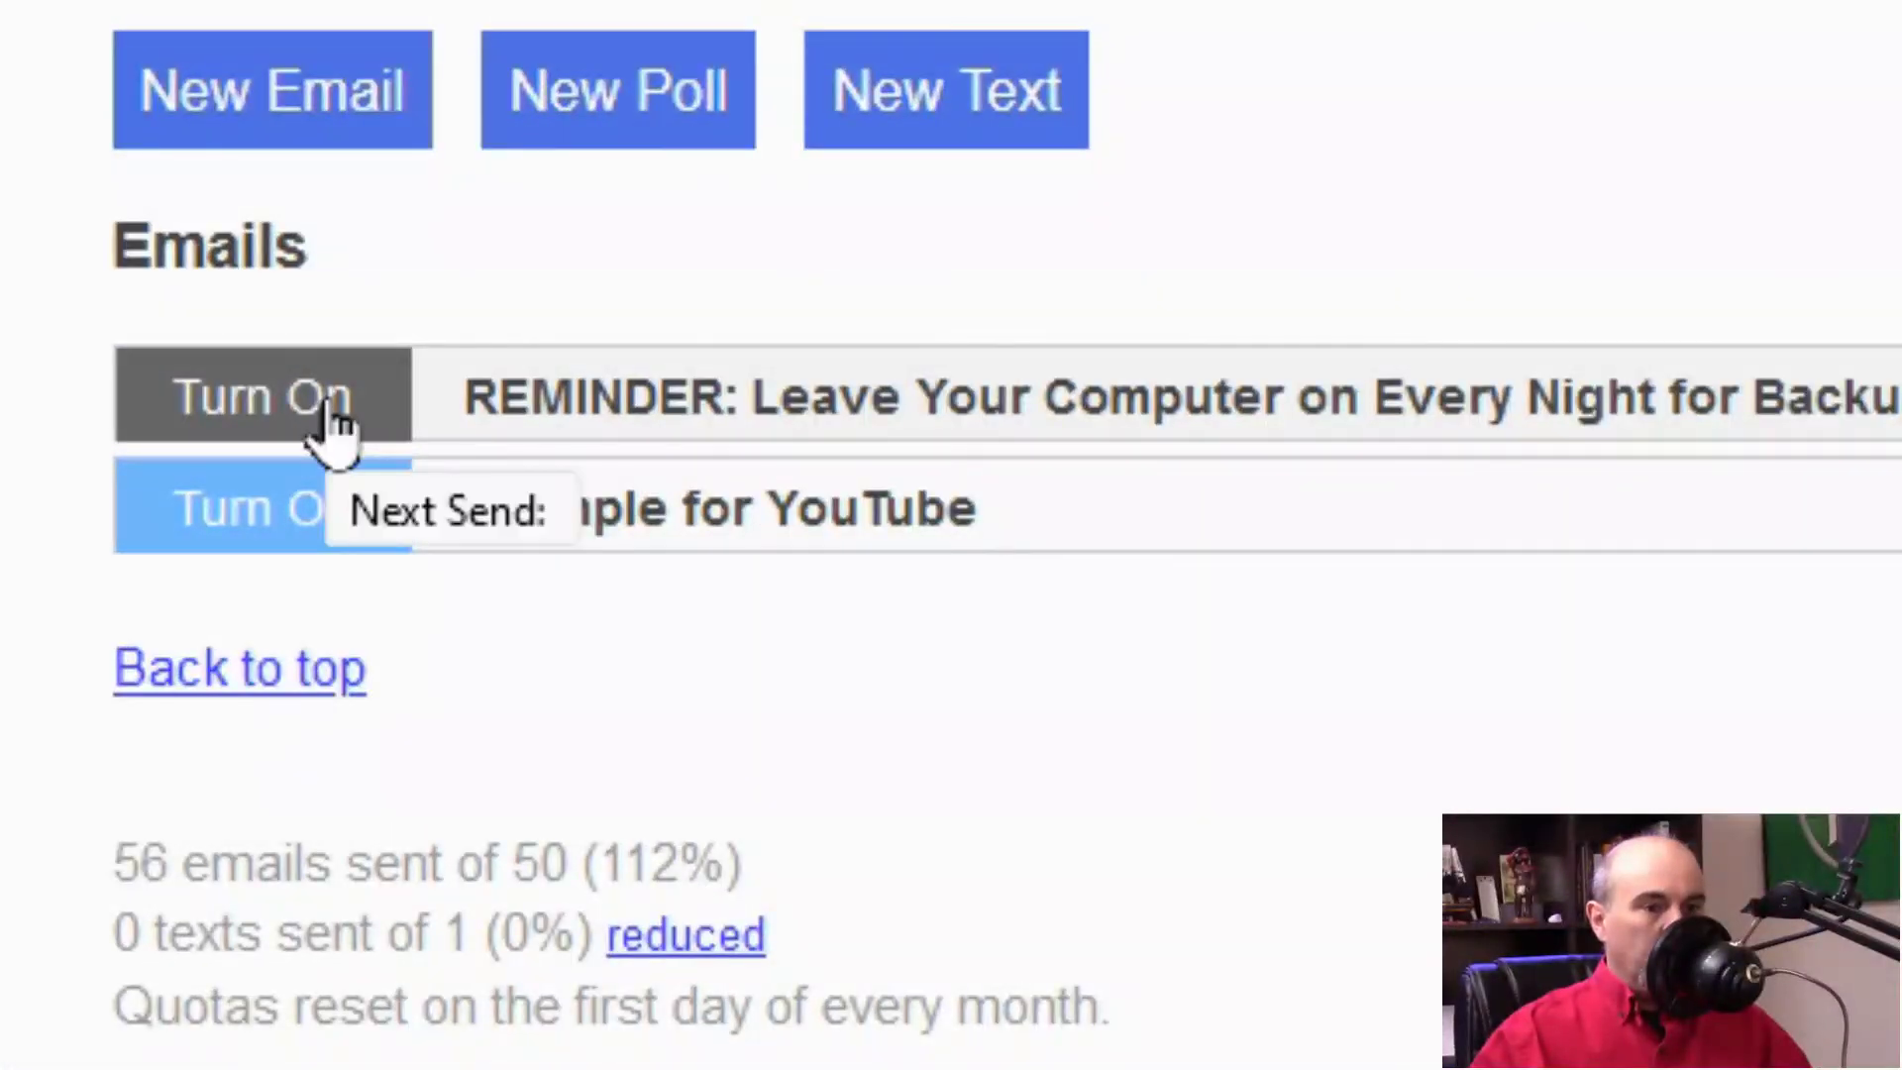
Step: Toggle the backups reminder on and back off, leaving it unchanged
{"action": "left_click", "coordinate": [331, 401]}
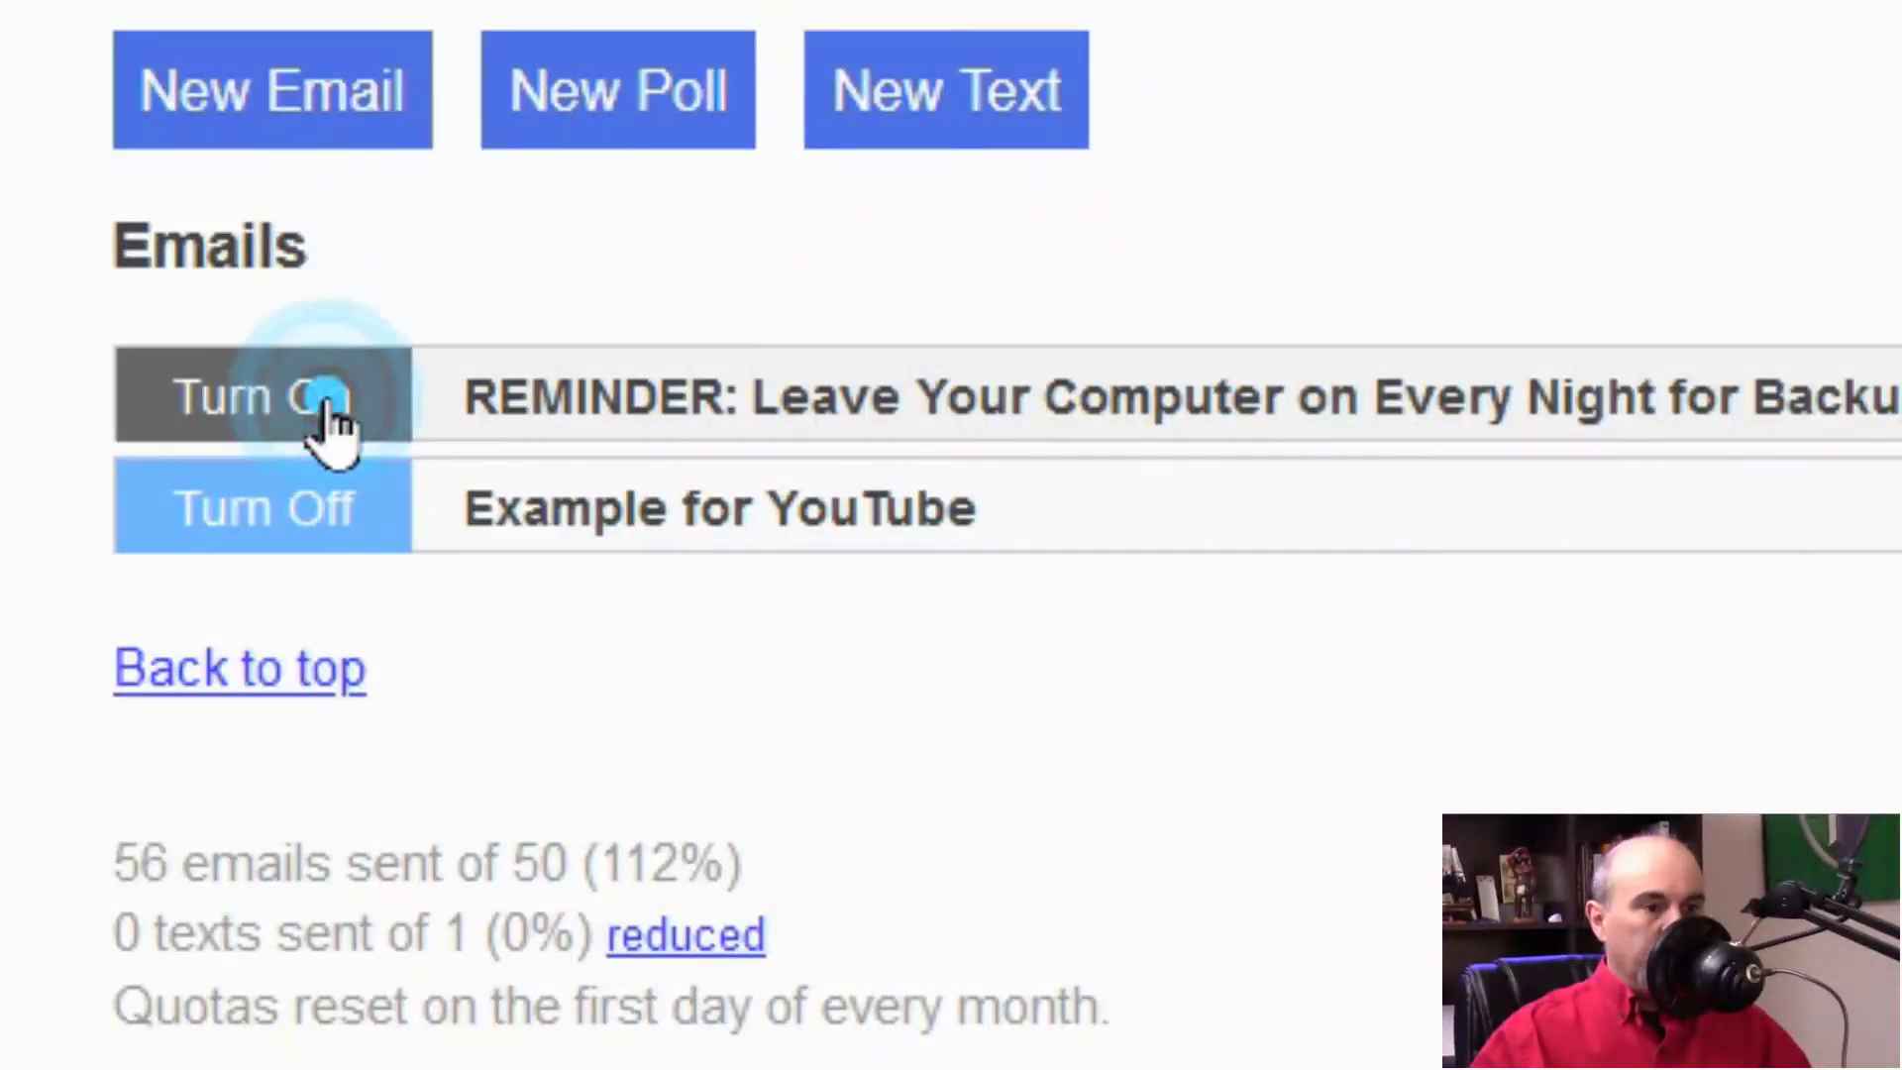
{"action": "left_click", "coordinate": [344, 396]}
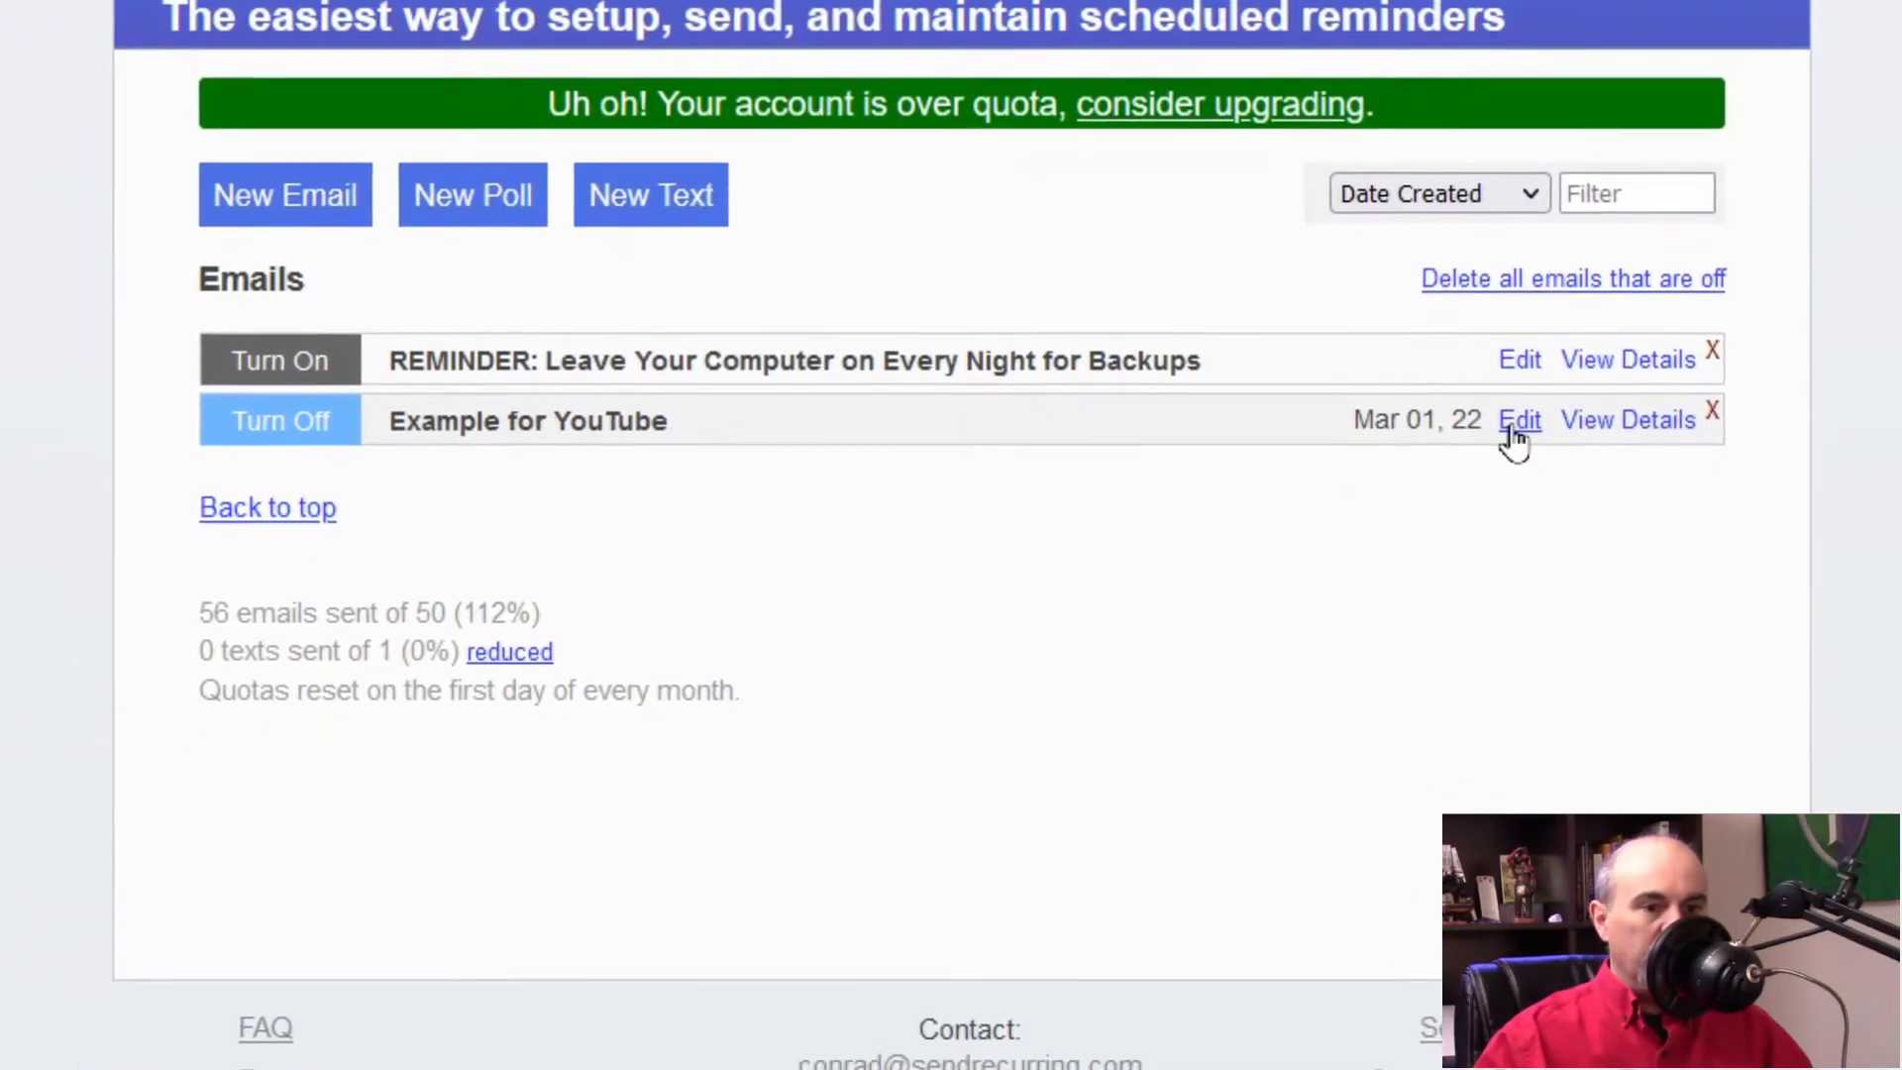
Step: Expand and collapse both reminders' details, checking the backups reminder's recipients and send history
{"action": "left_click", "coordinate": [1620, 453]}
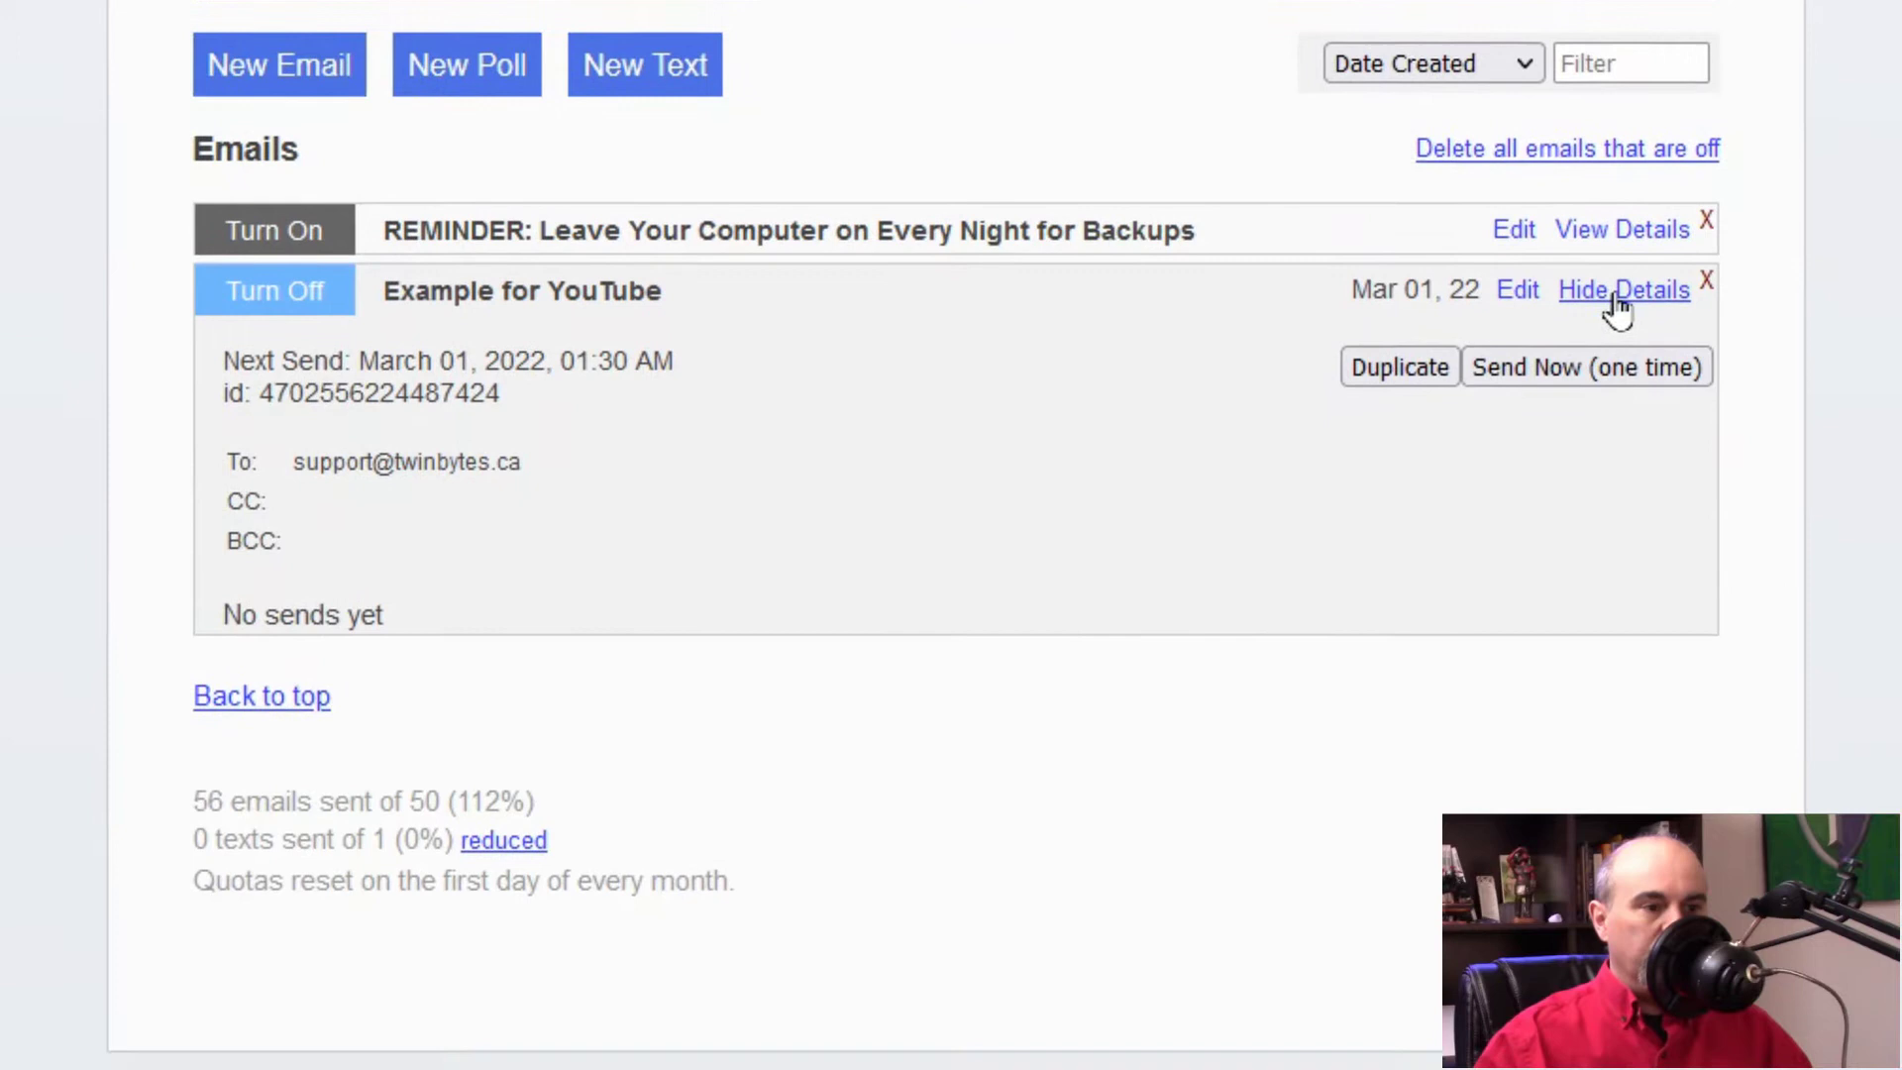
{"action": "left_click", "coordinate": [1617, 327]}
{"action": "left_click", "coordinate": [1613, 147]}
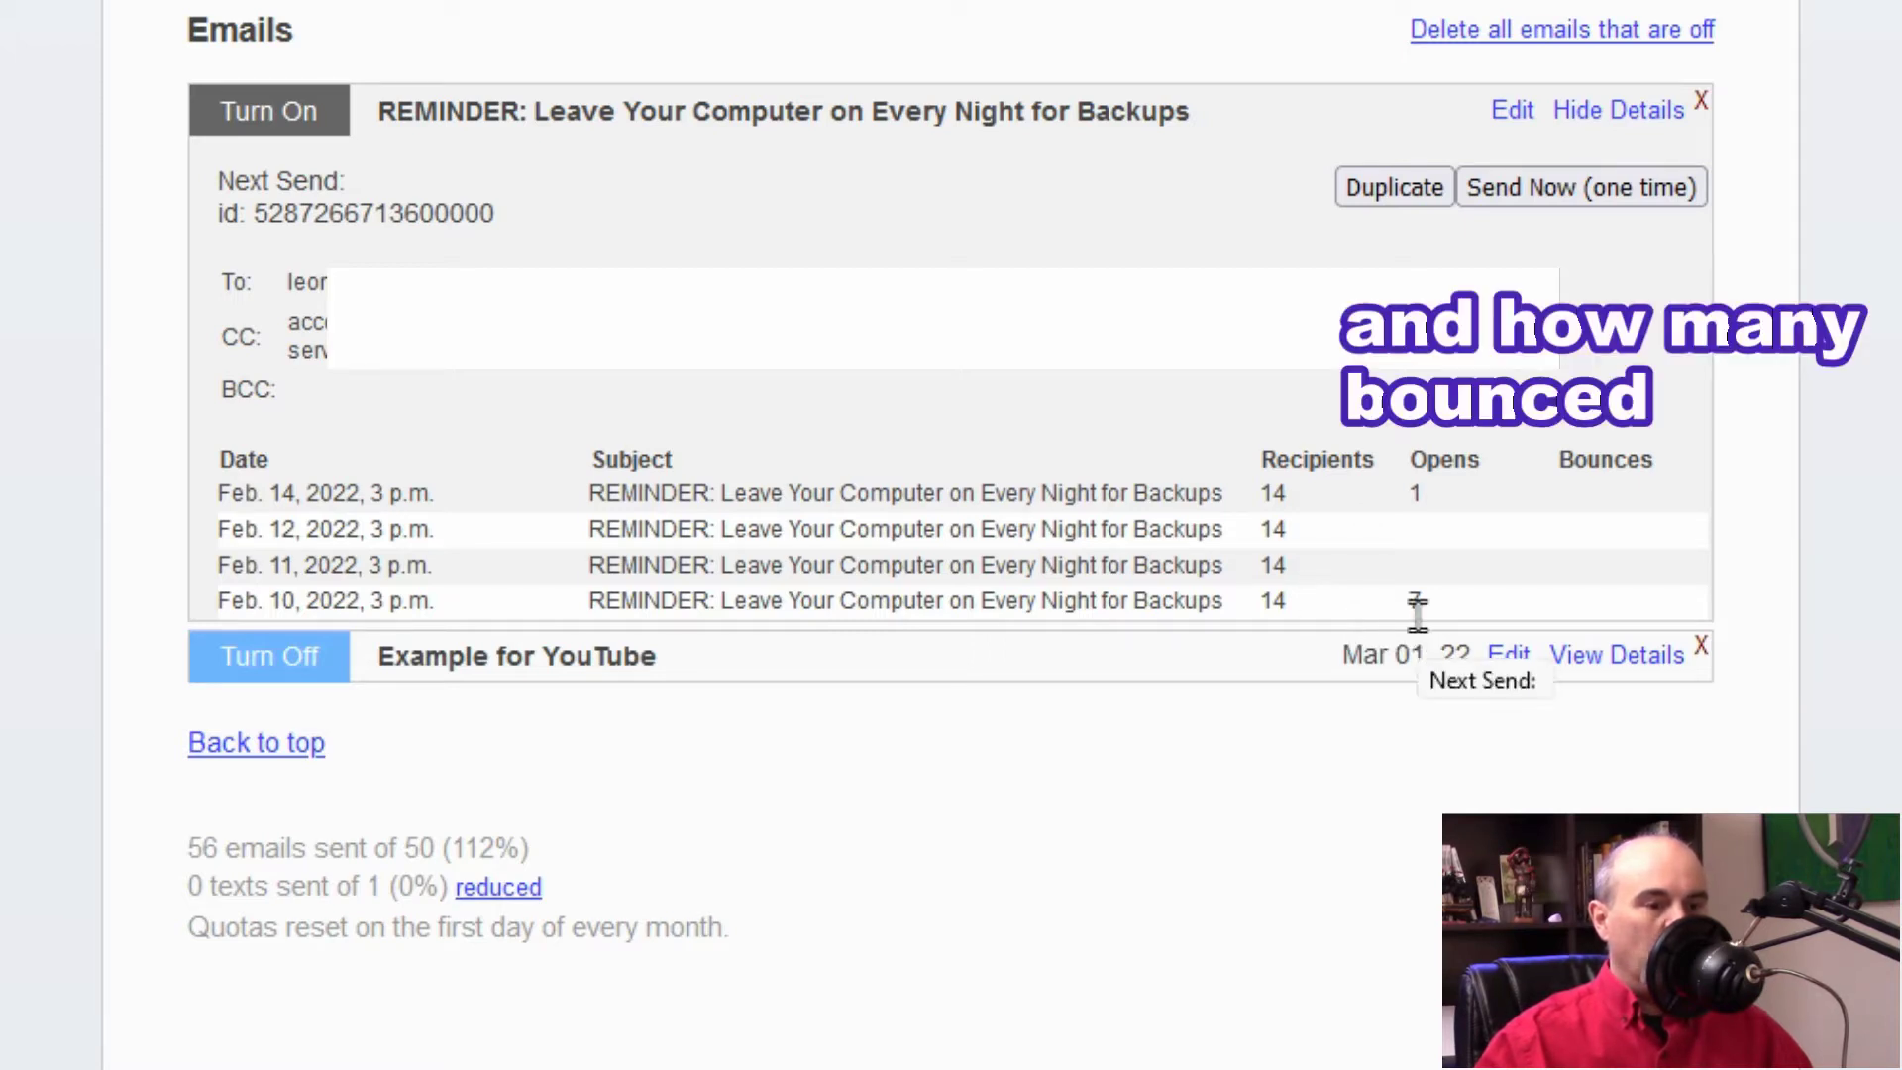
{"action": "left_click", "coordinate": [1619, 110]}
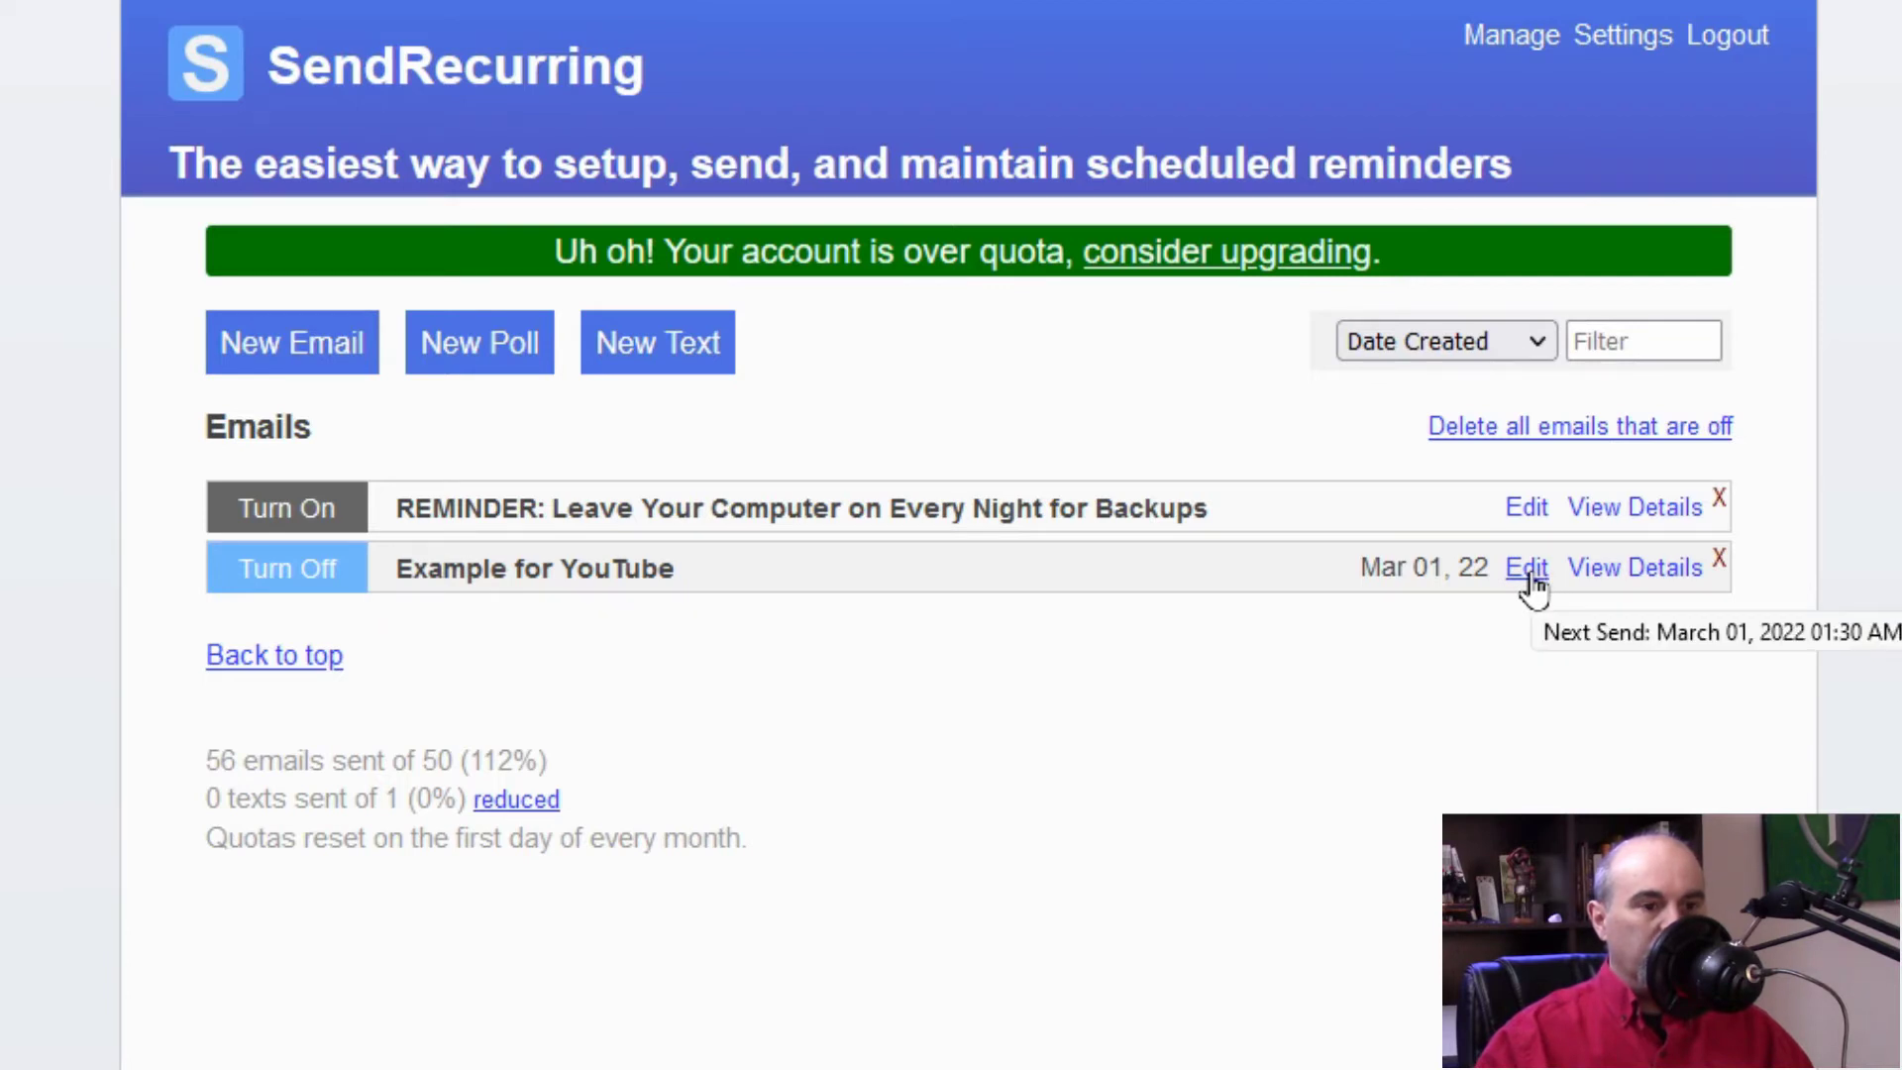
Step: Delete the 'Example for YouTube' reminder and confirm the deletion
{"action": "left_click", "coordinate": [1722, 565]}
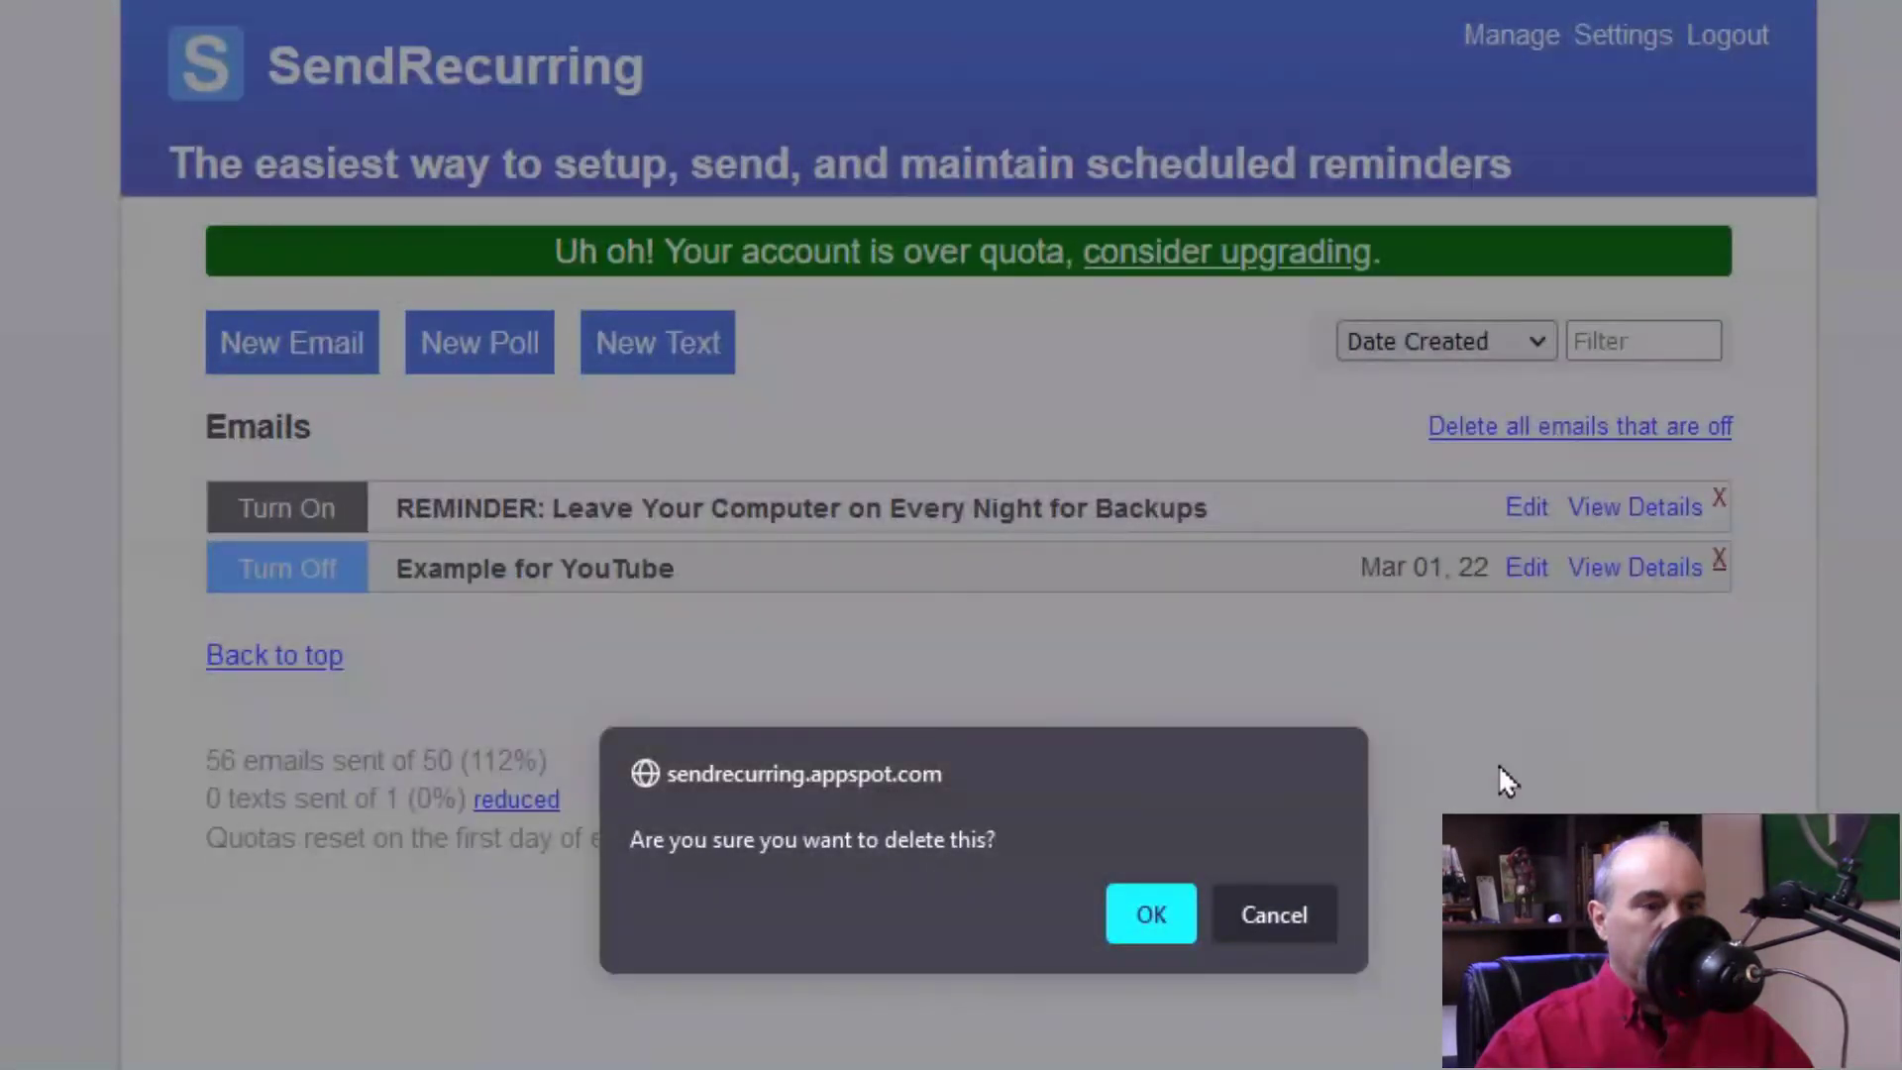
{"action": "left_click", "coordinate": [1151, 916]}
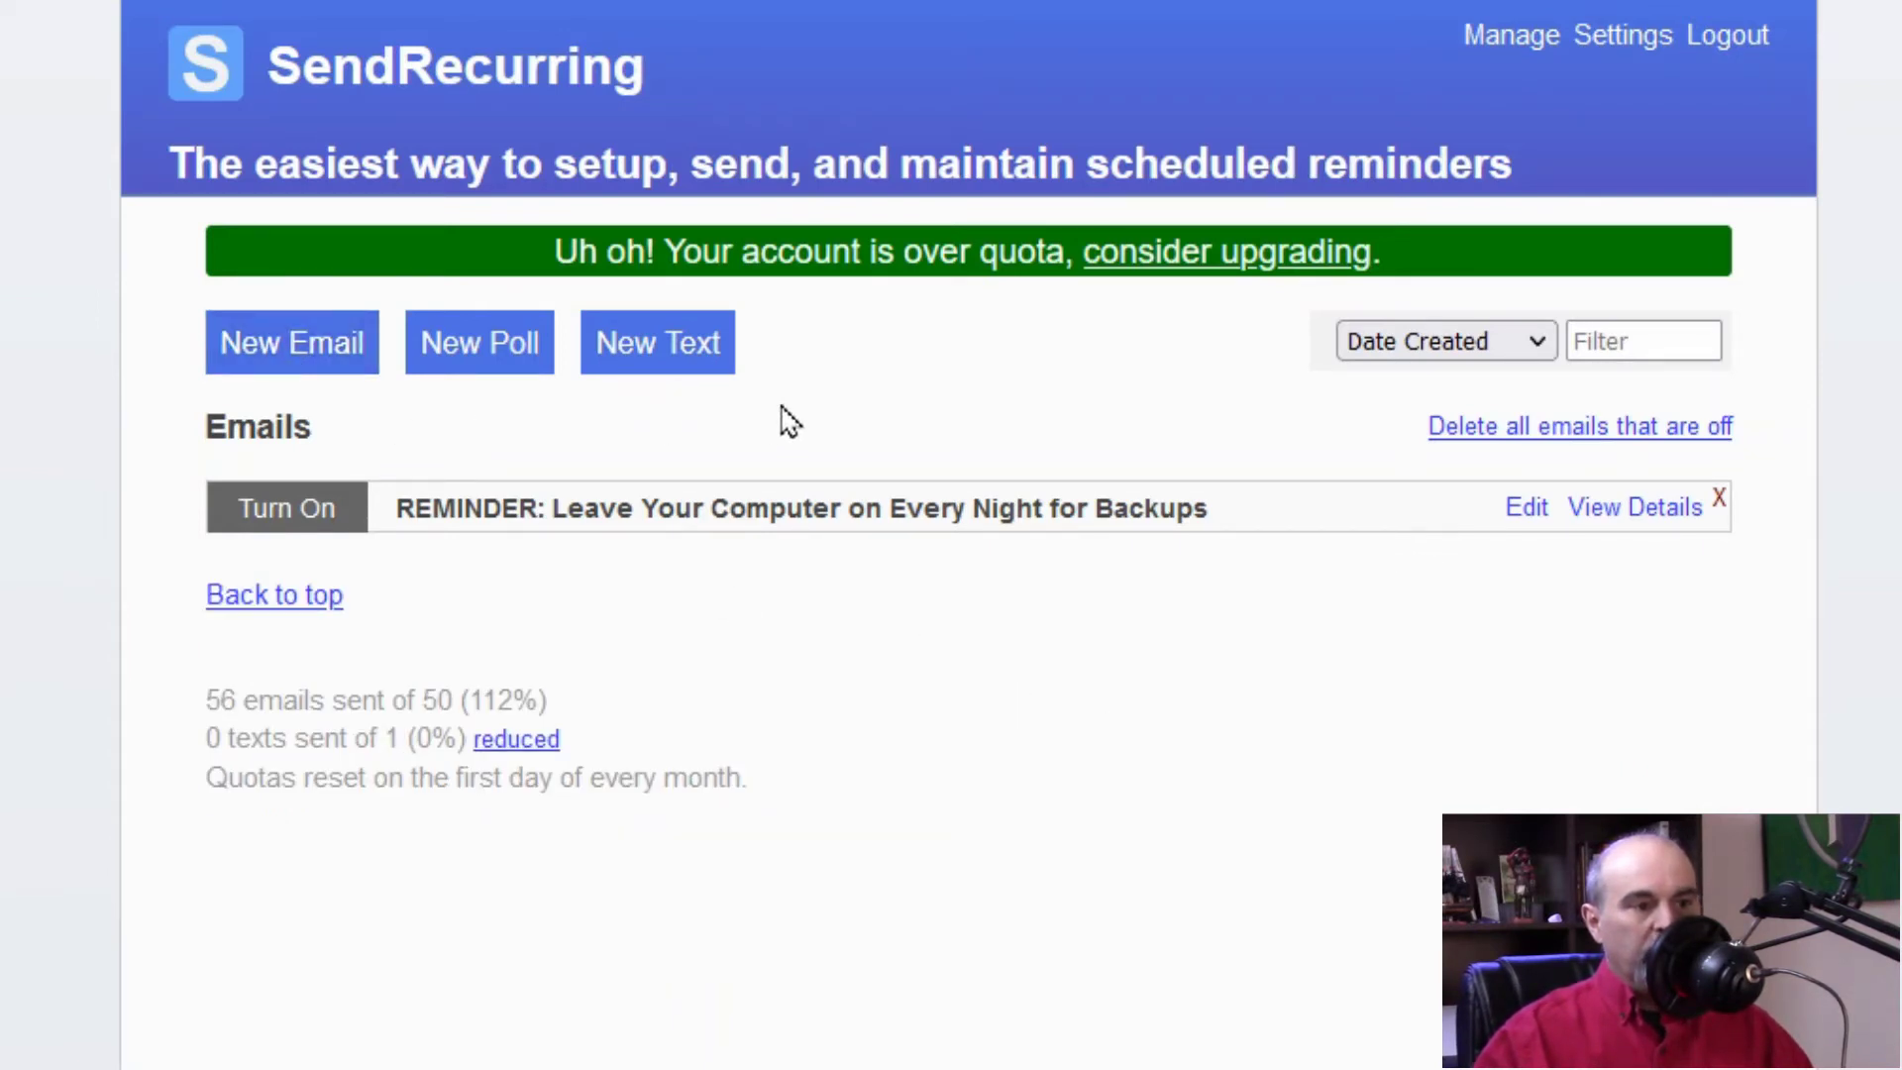
{"action": "left_click", "coordinate": [1612, 44]}
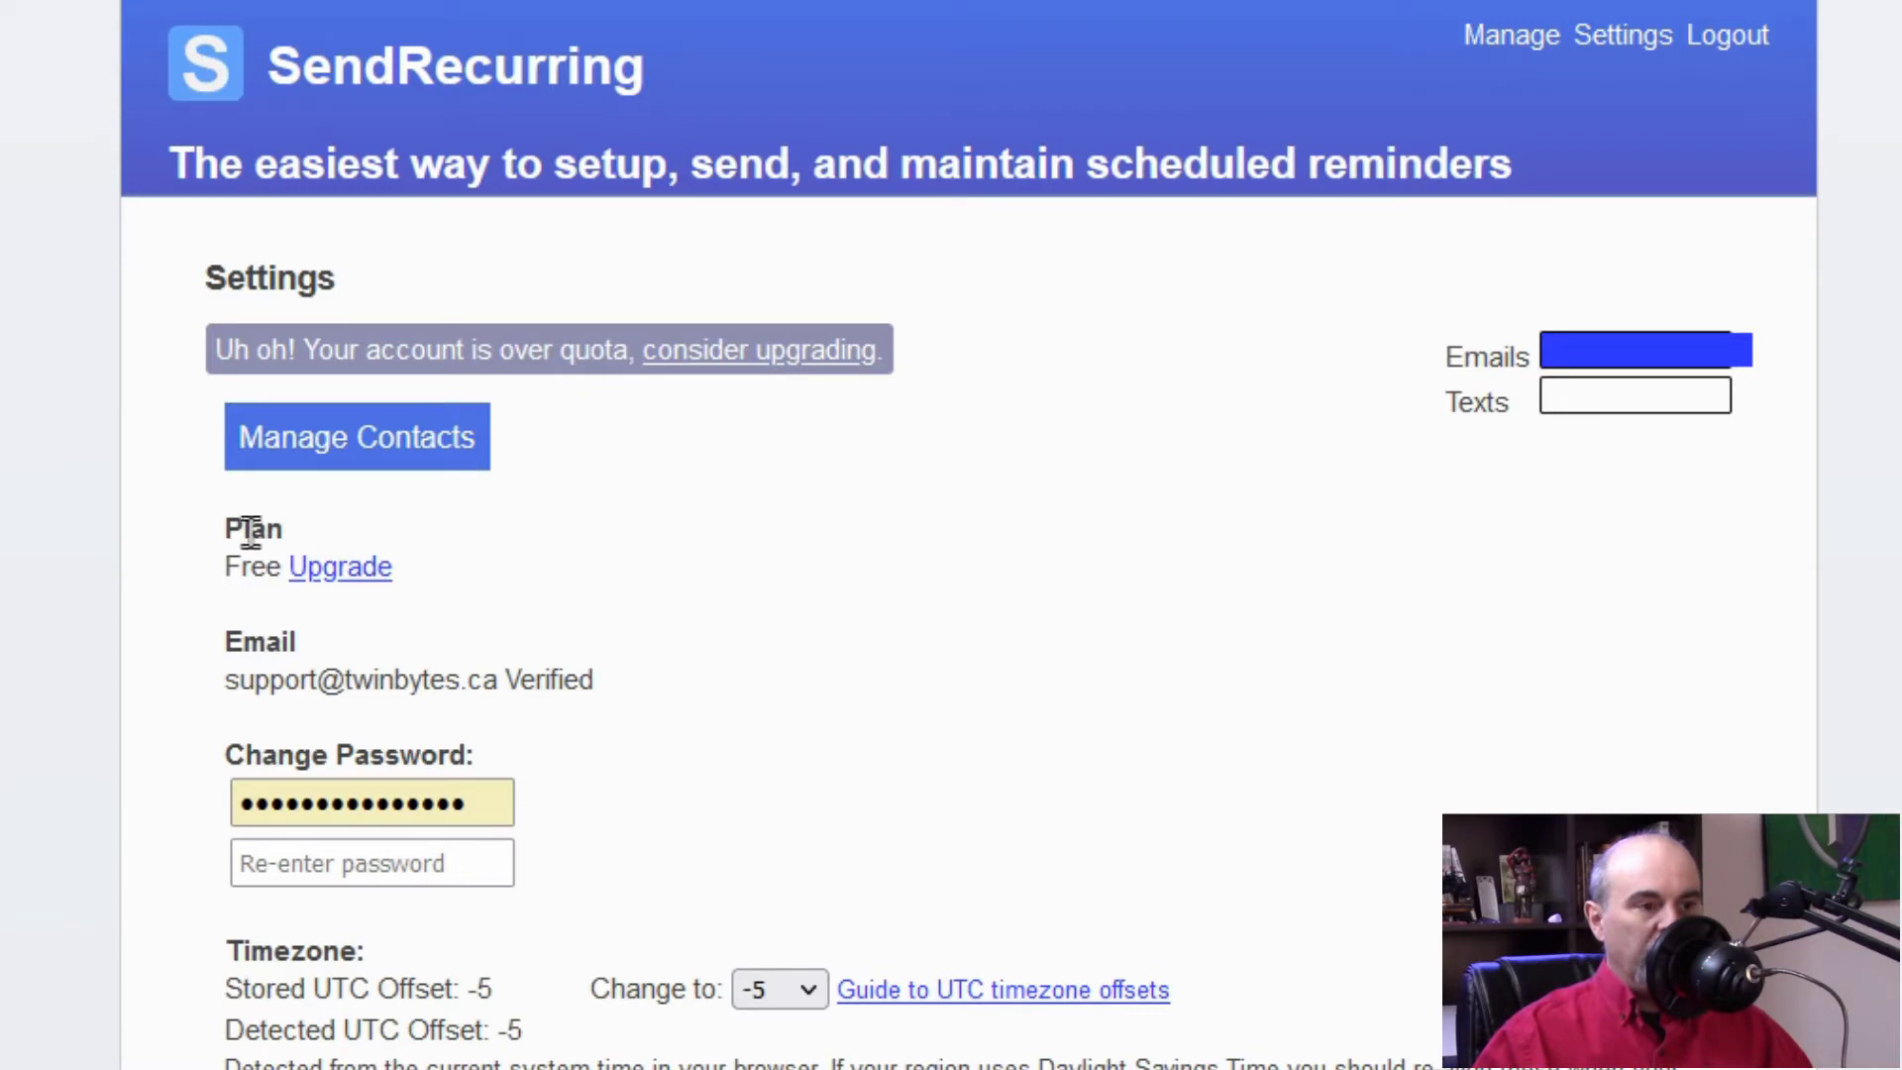
Step: View and close the contacts list, then request a CSV backup of the account
{"action": "left_click", "coordinate": [413, 455]}
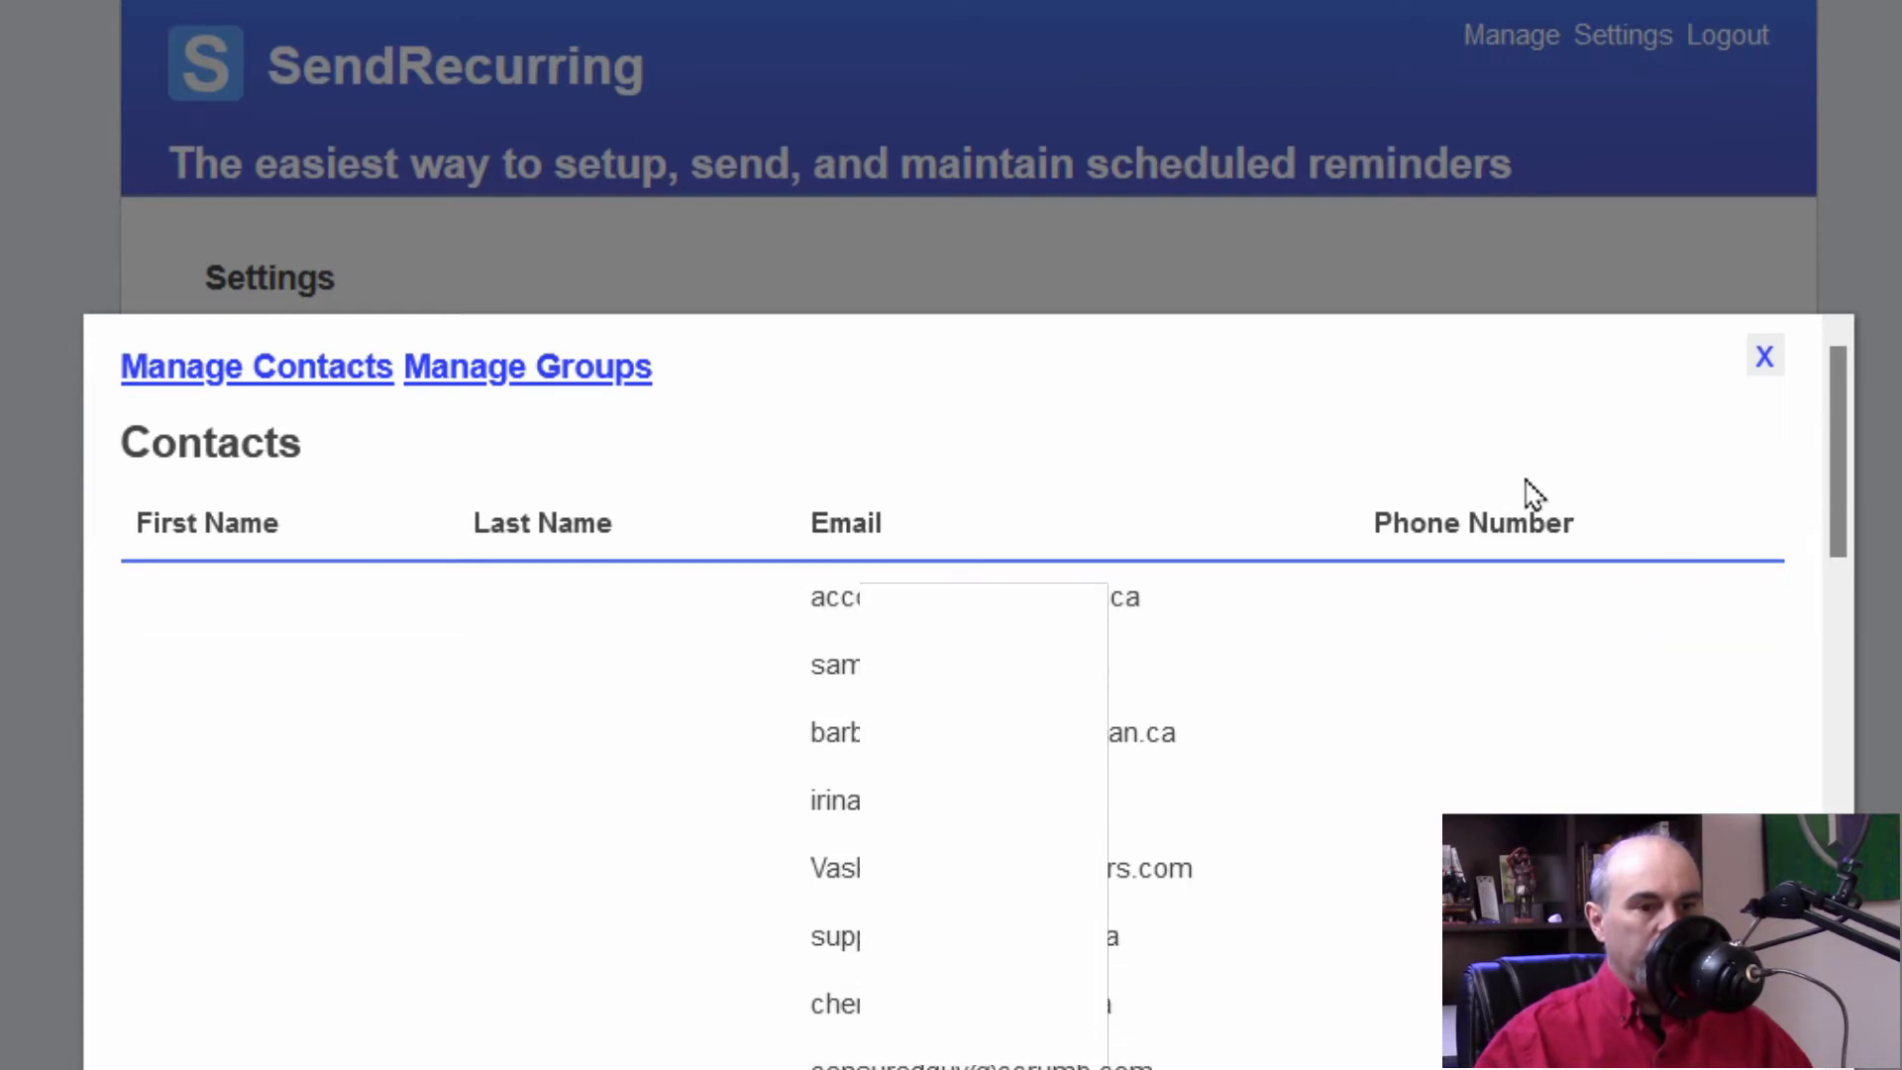
{"action": "left_click", "coordinate": [1769, 359]}
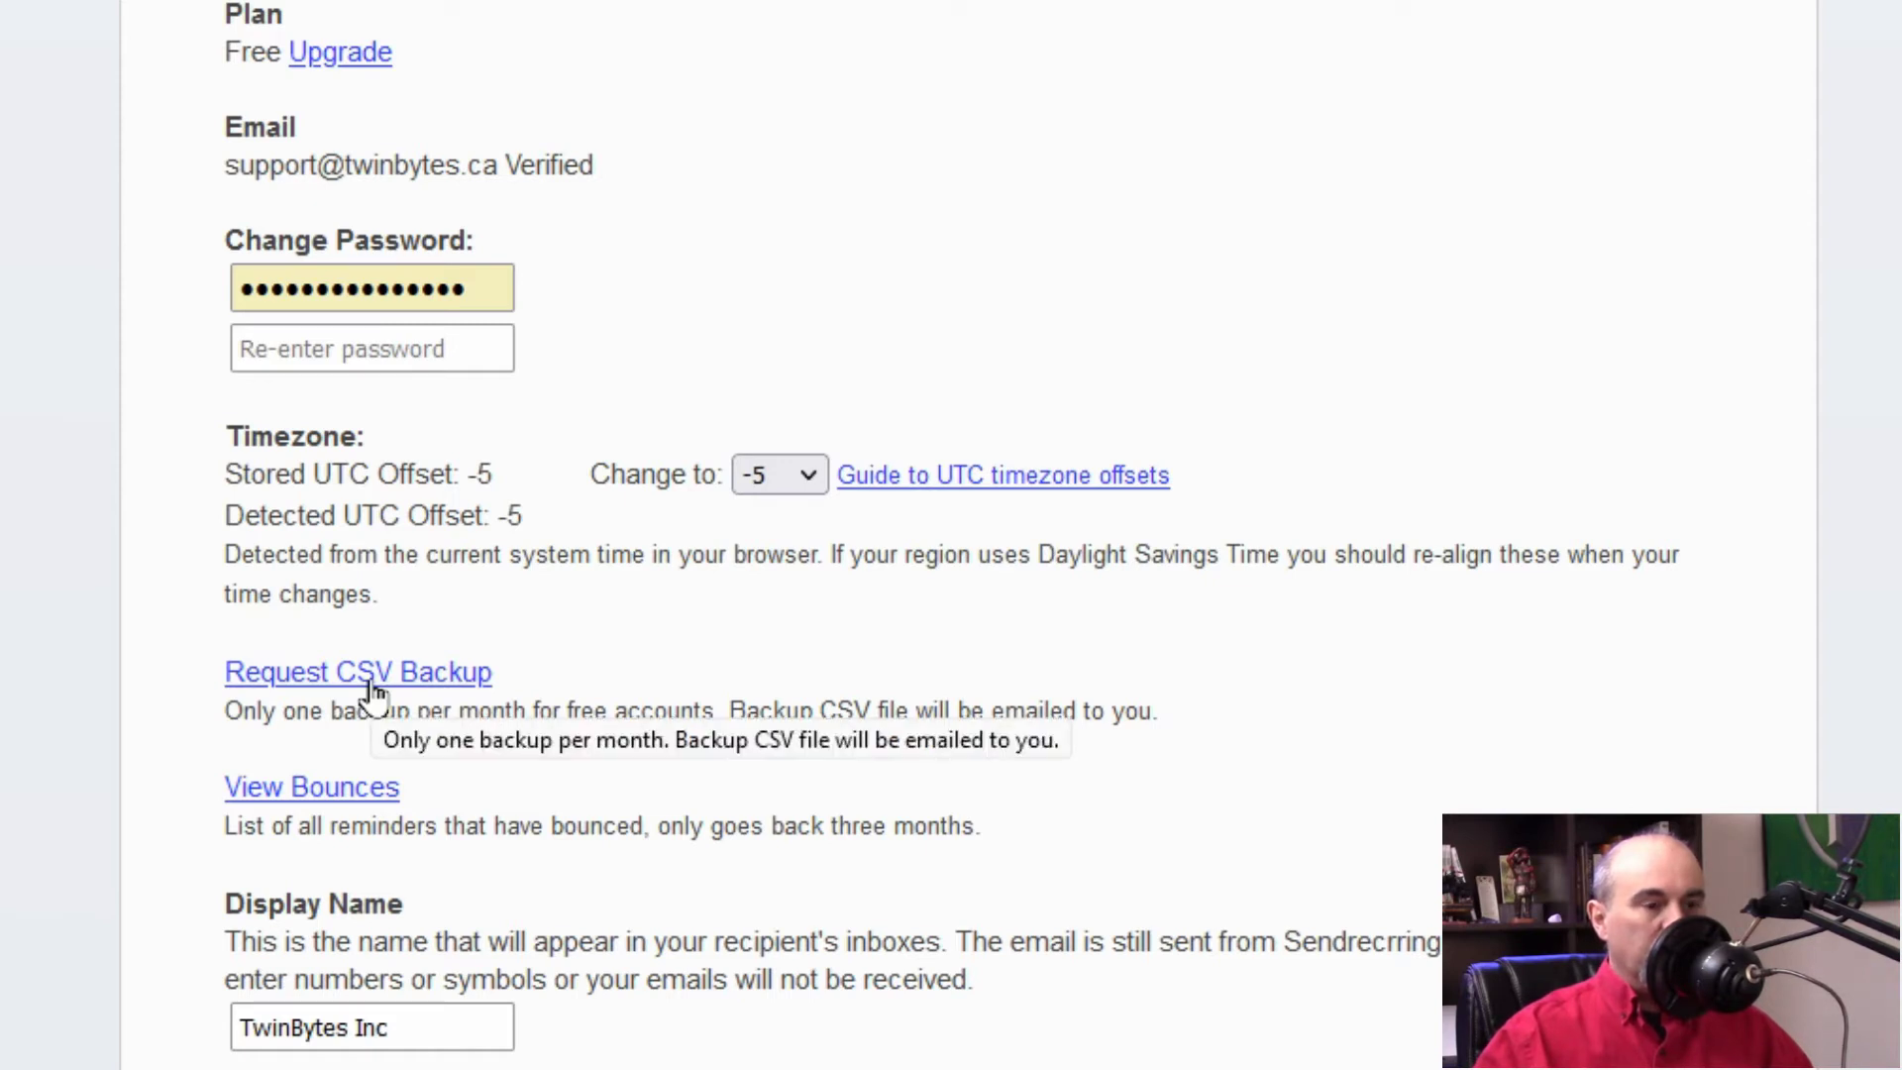
{"action": "left_click", "coordinate": [368, 679]}
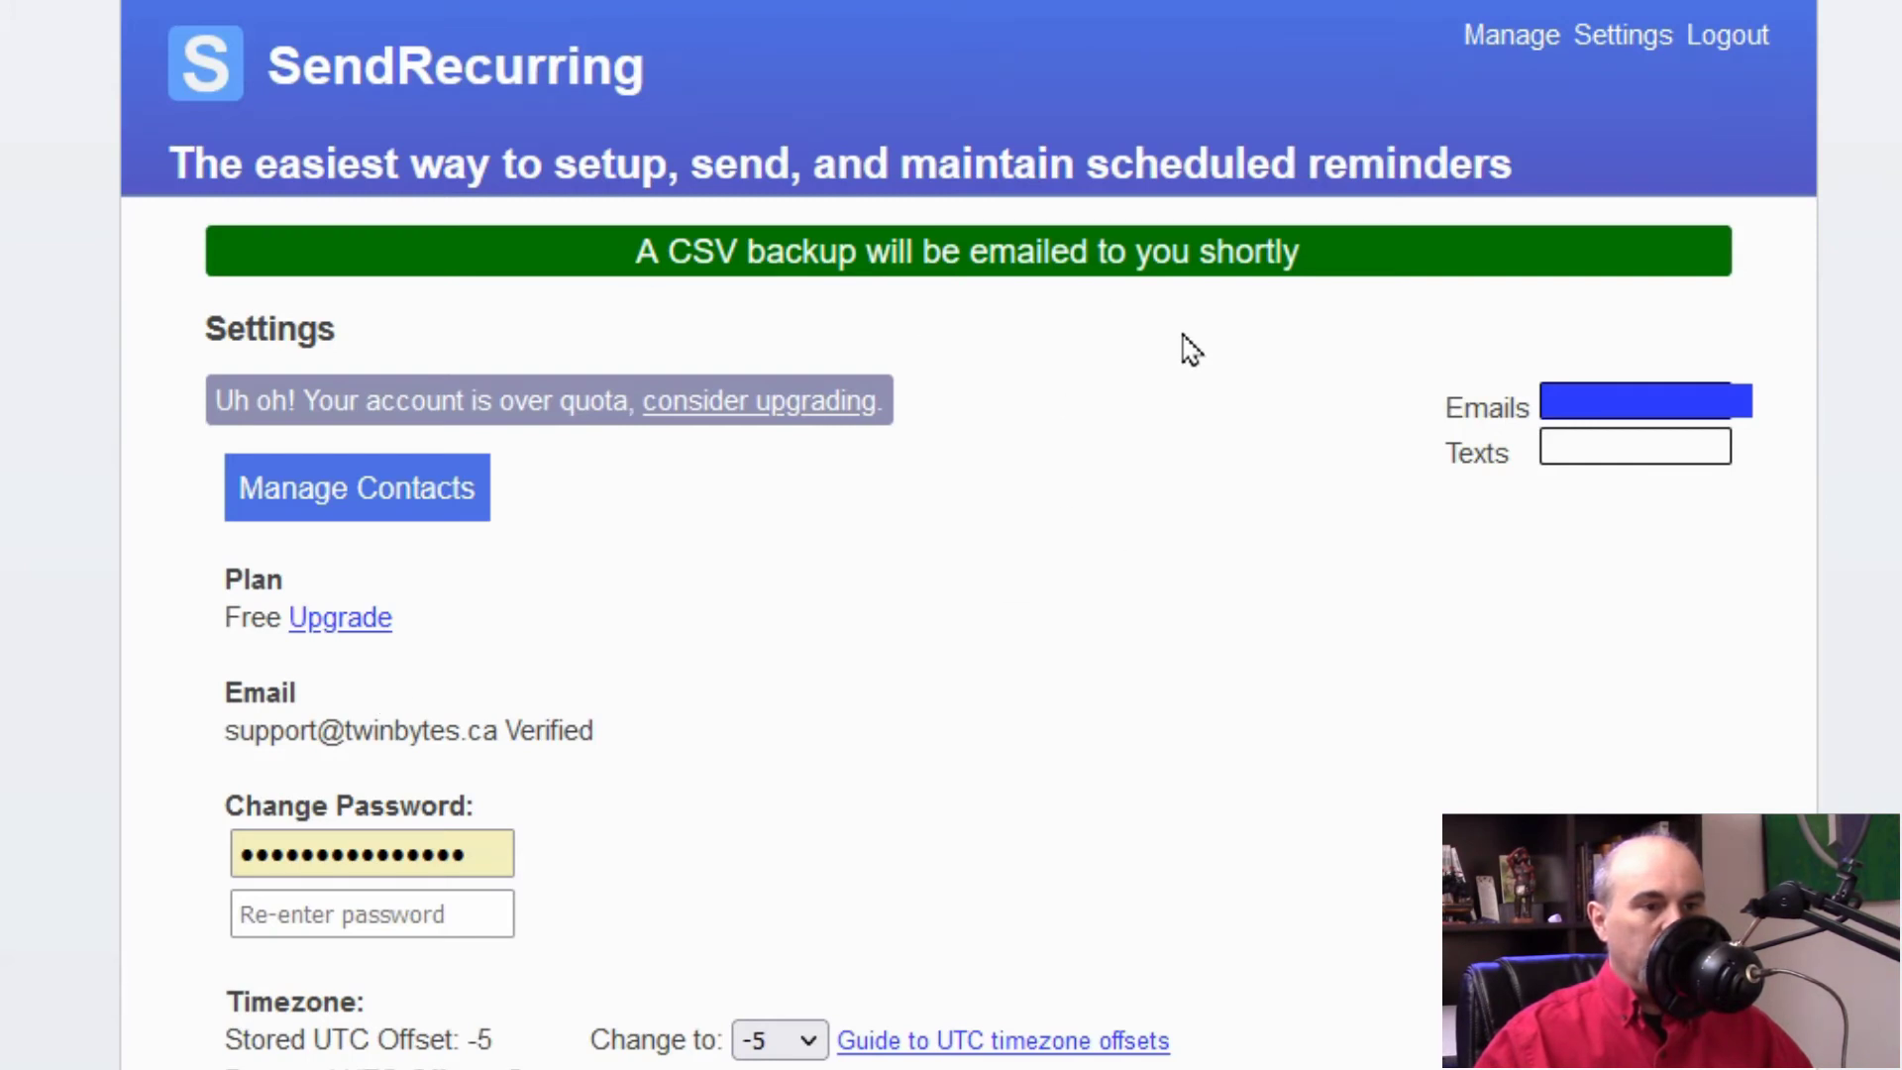
Step: Check the bounced reminders list, then untick the SendRecurring footer link in settings
{"action": "scroll", "coordinate": [442, 943], "scroll_direction": "down", "scroll_amount": 7}
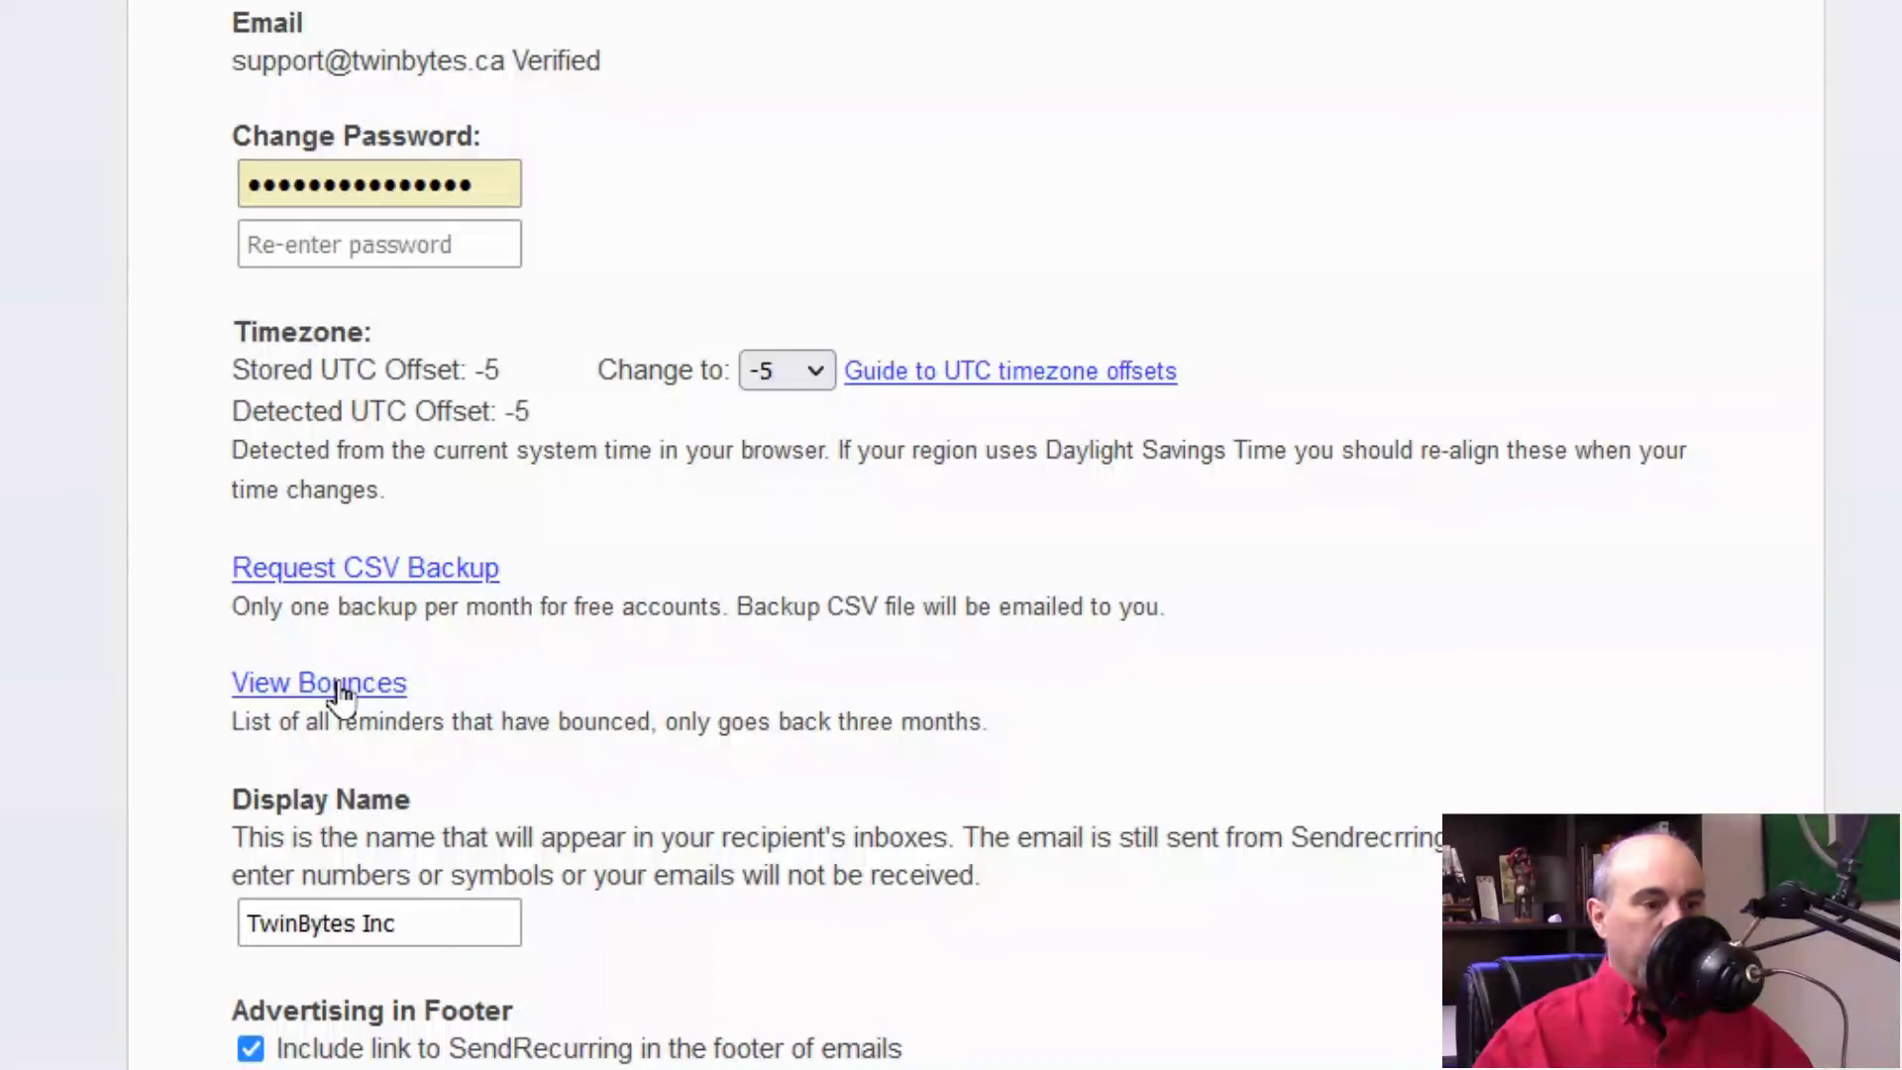
{"action": "left_click", "coordinate": [338, 686]}
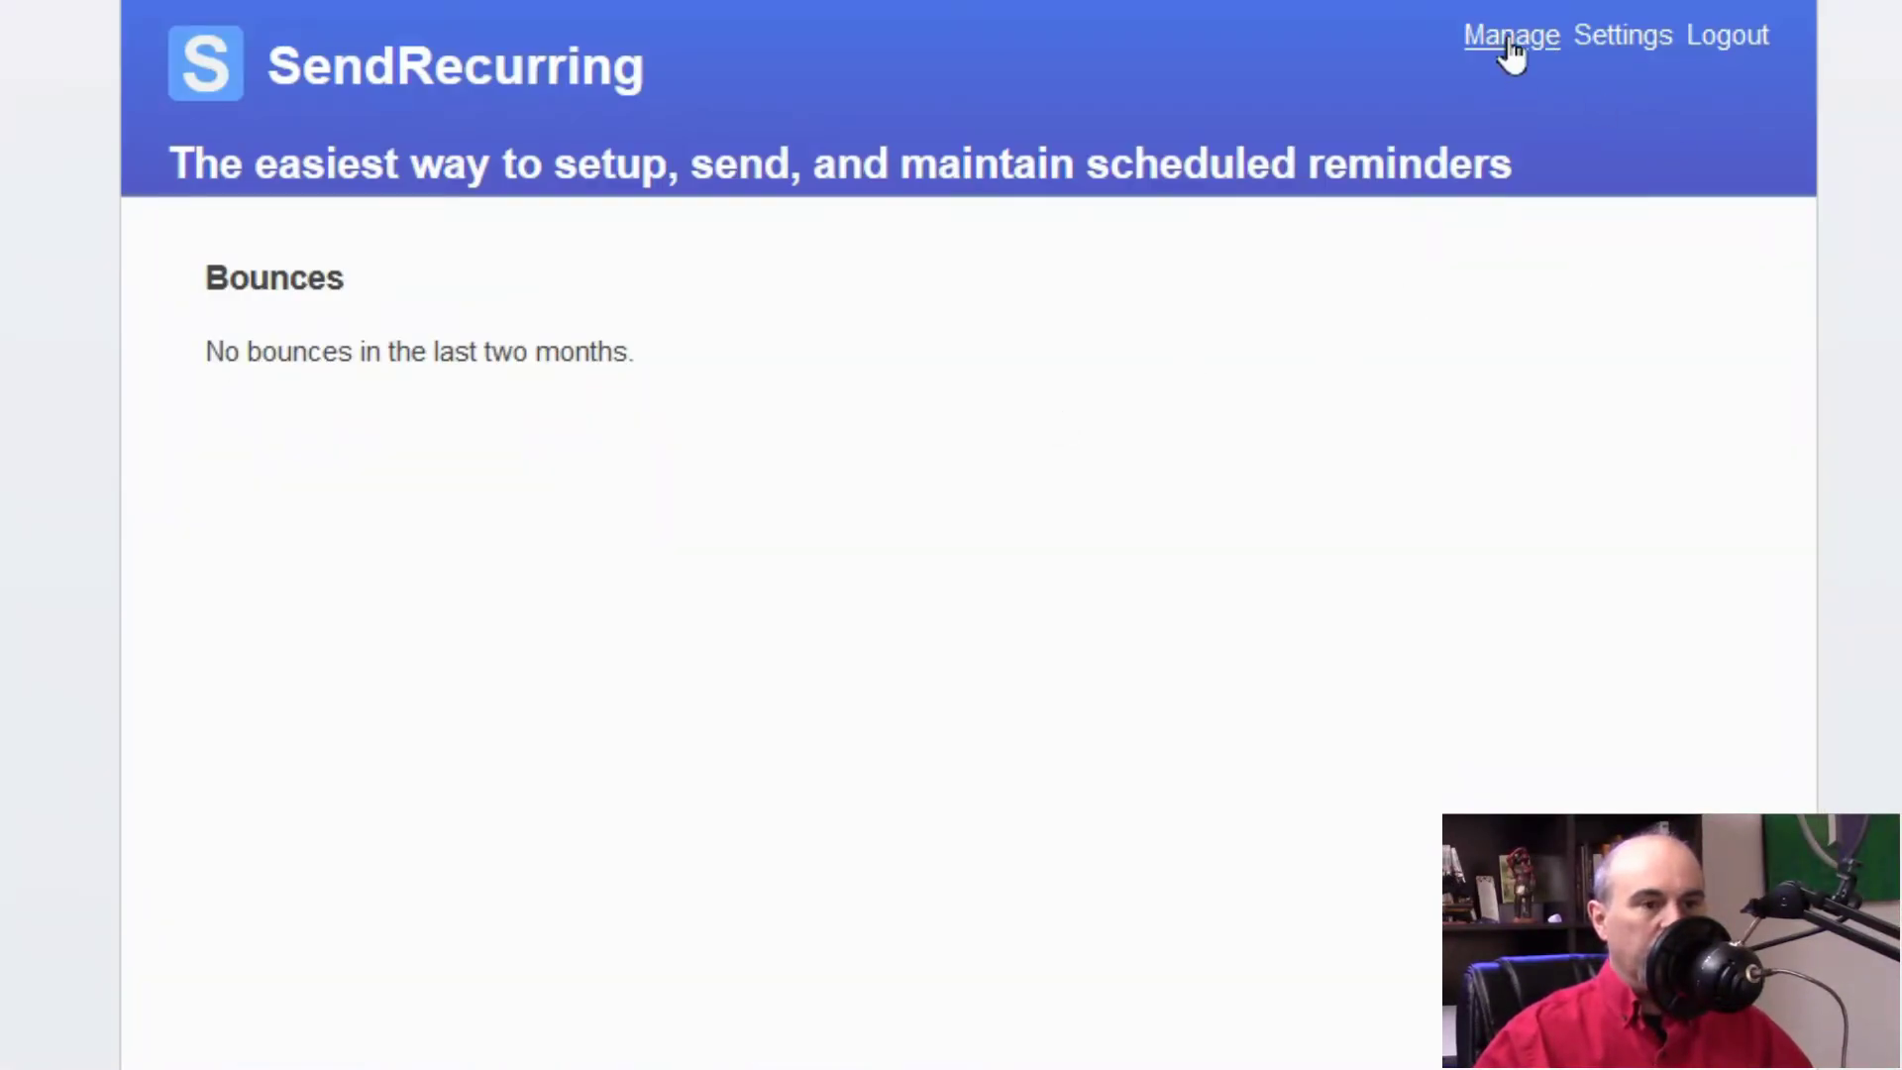
{"action": "left_click", "coordinate": [1610, 48]}
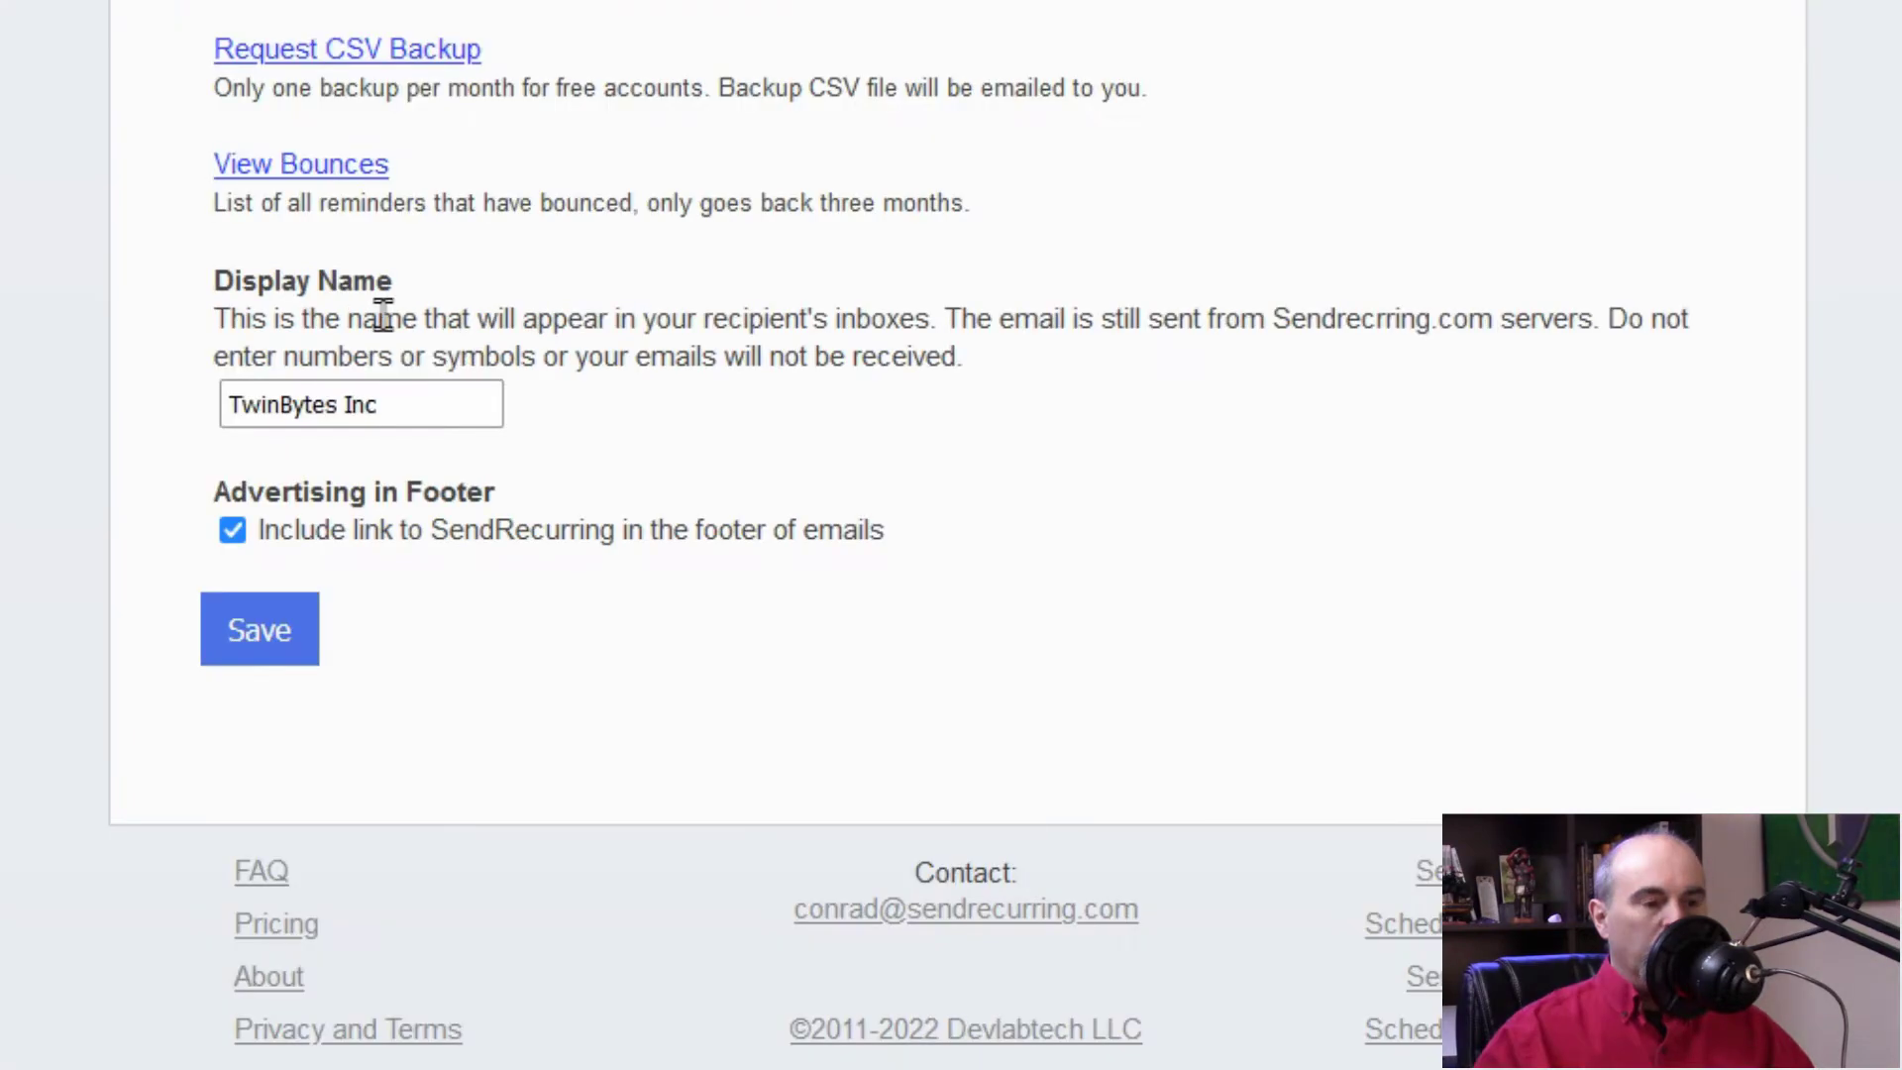
{"action": "left_click", "coordinate": [442, 408]}
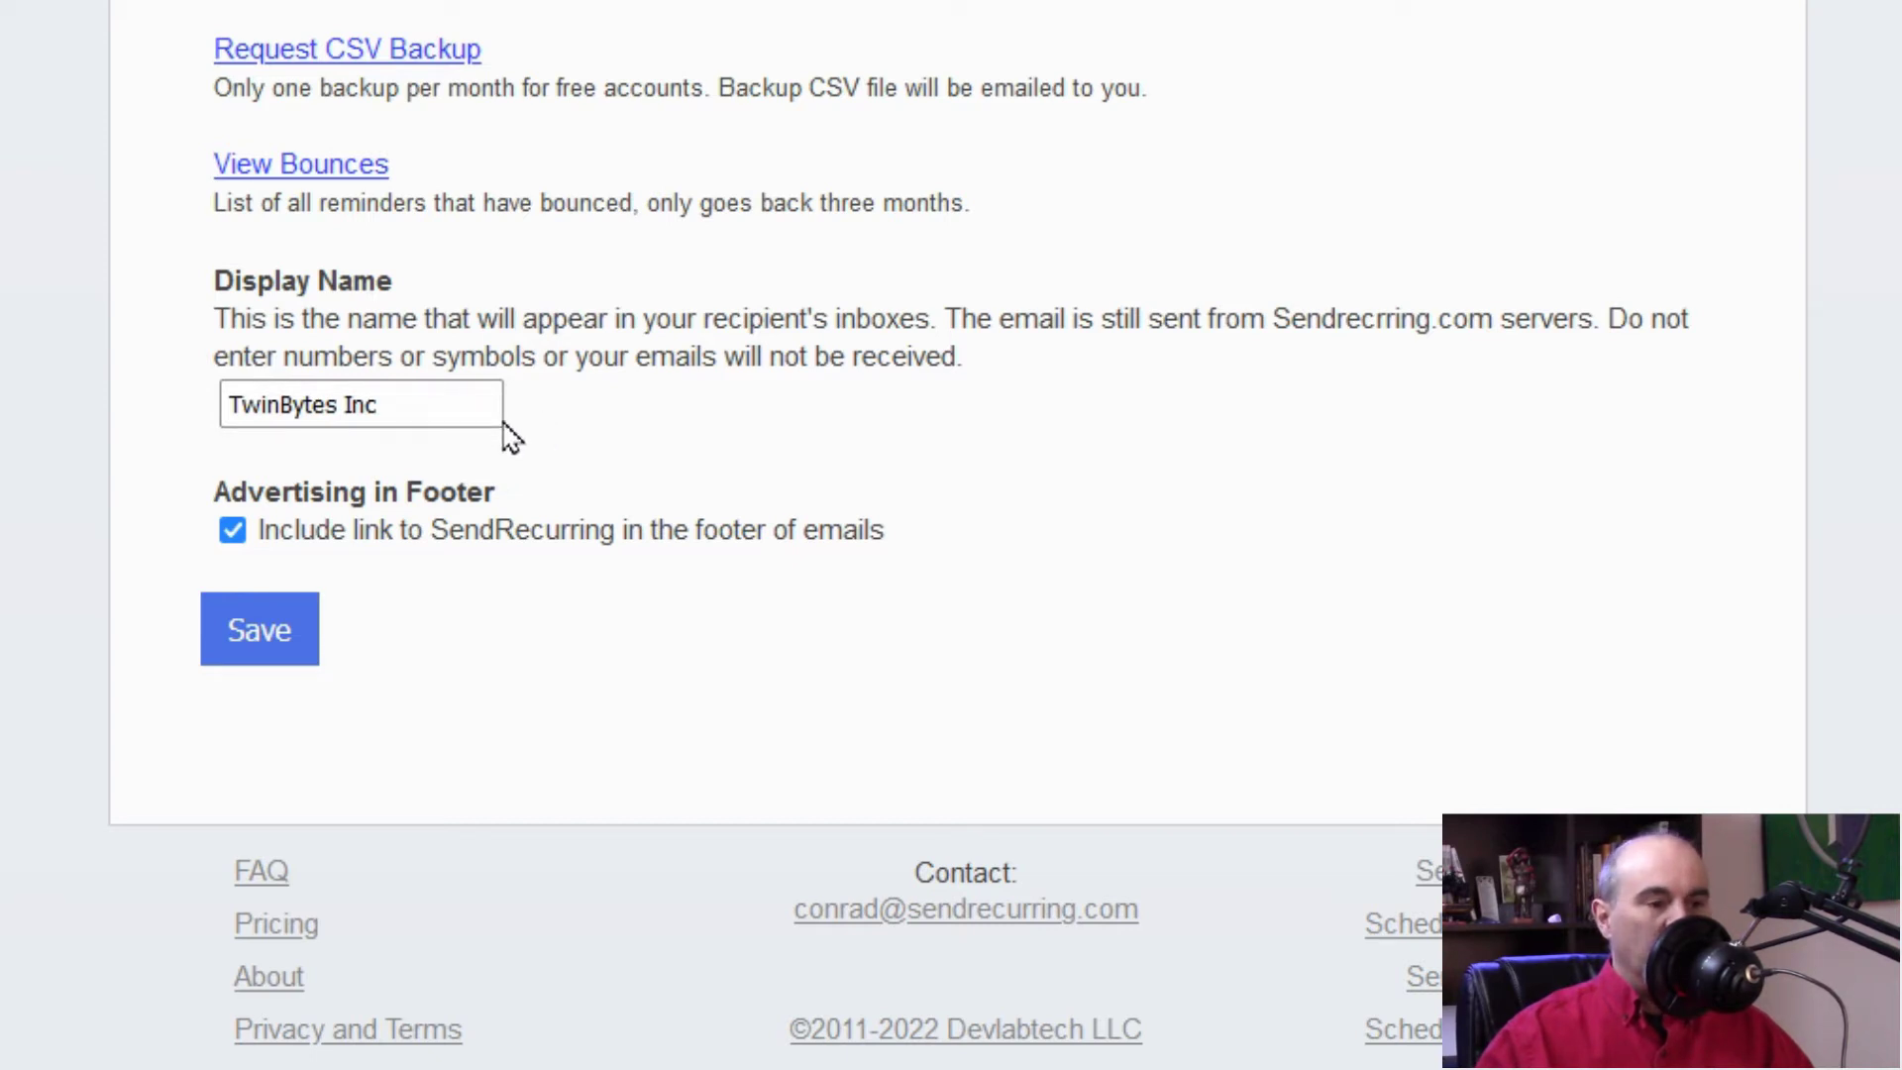
{"action": "left_click", "coordinate": [236, 536]}
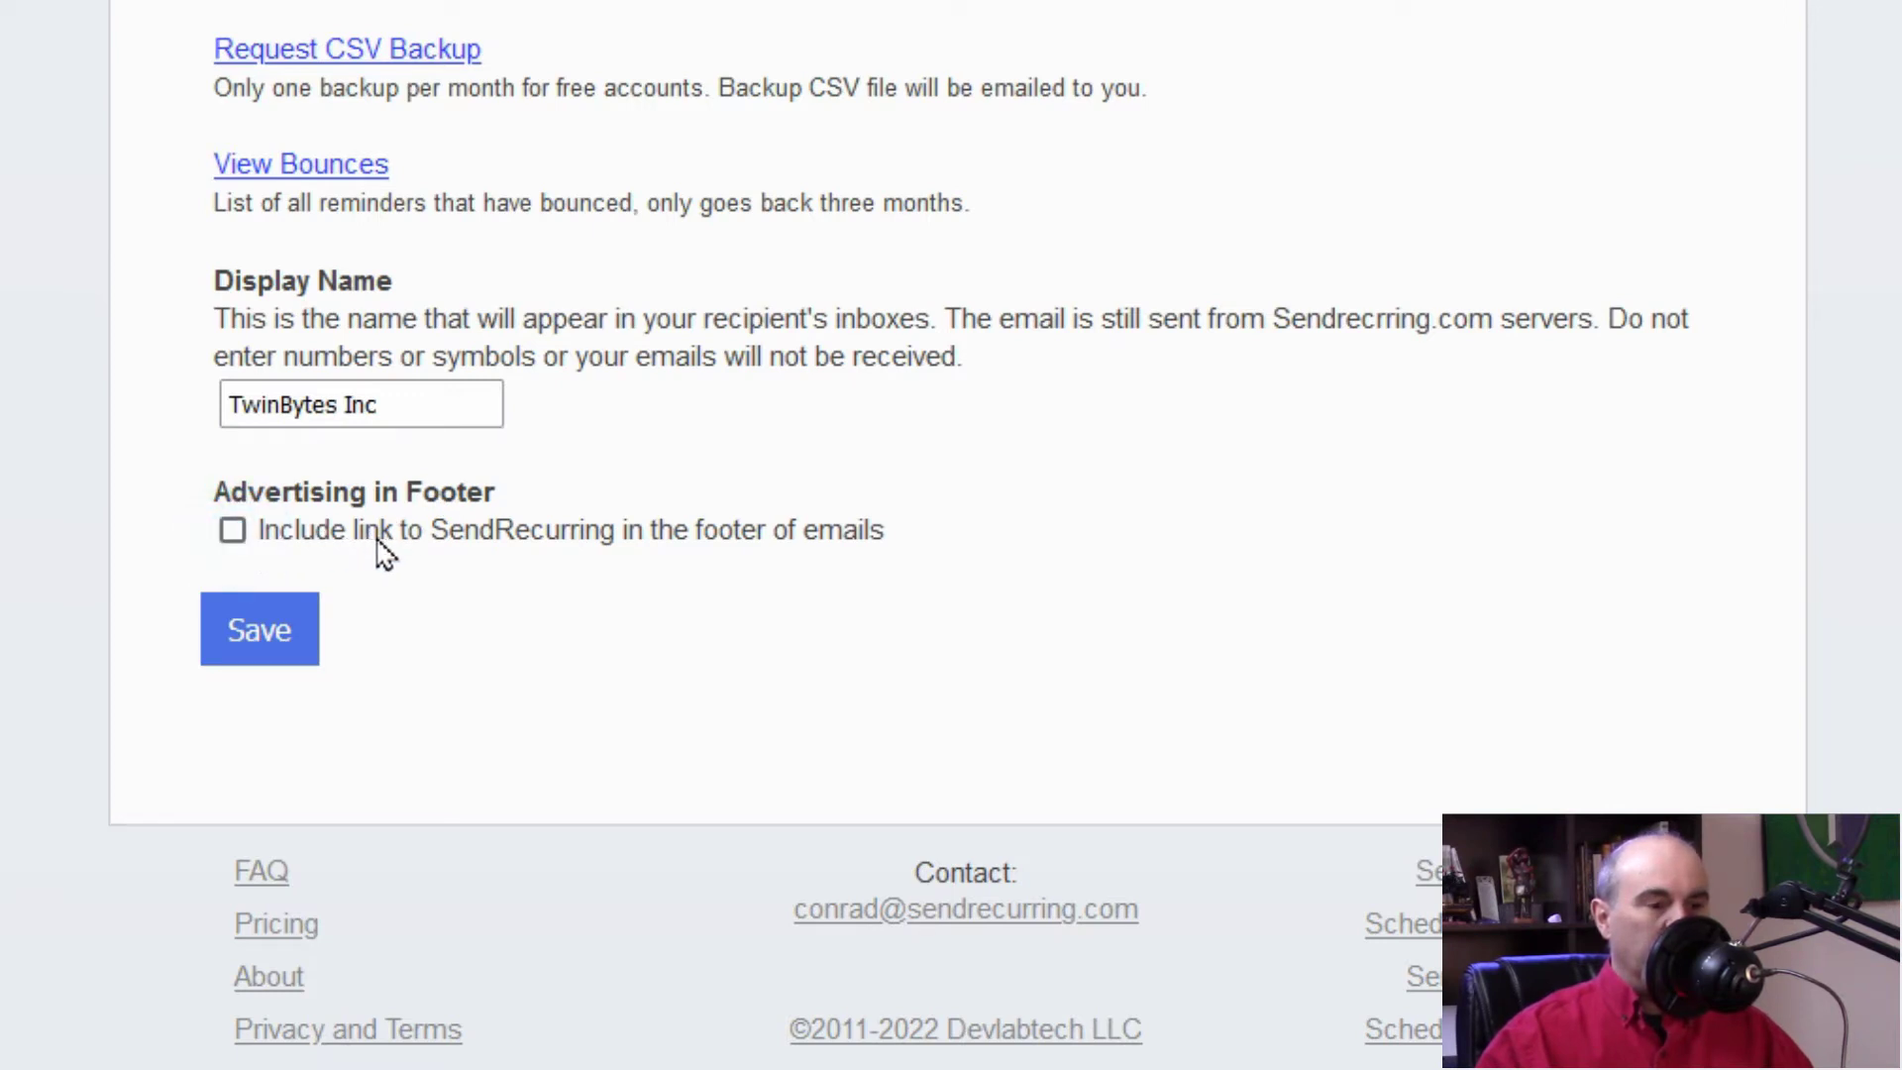
Step: Re-tick the footer link option, save the settings, and return to the reminders list
{"action": "left_click", "coordinate": [234, 536]}
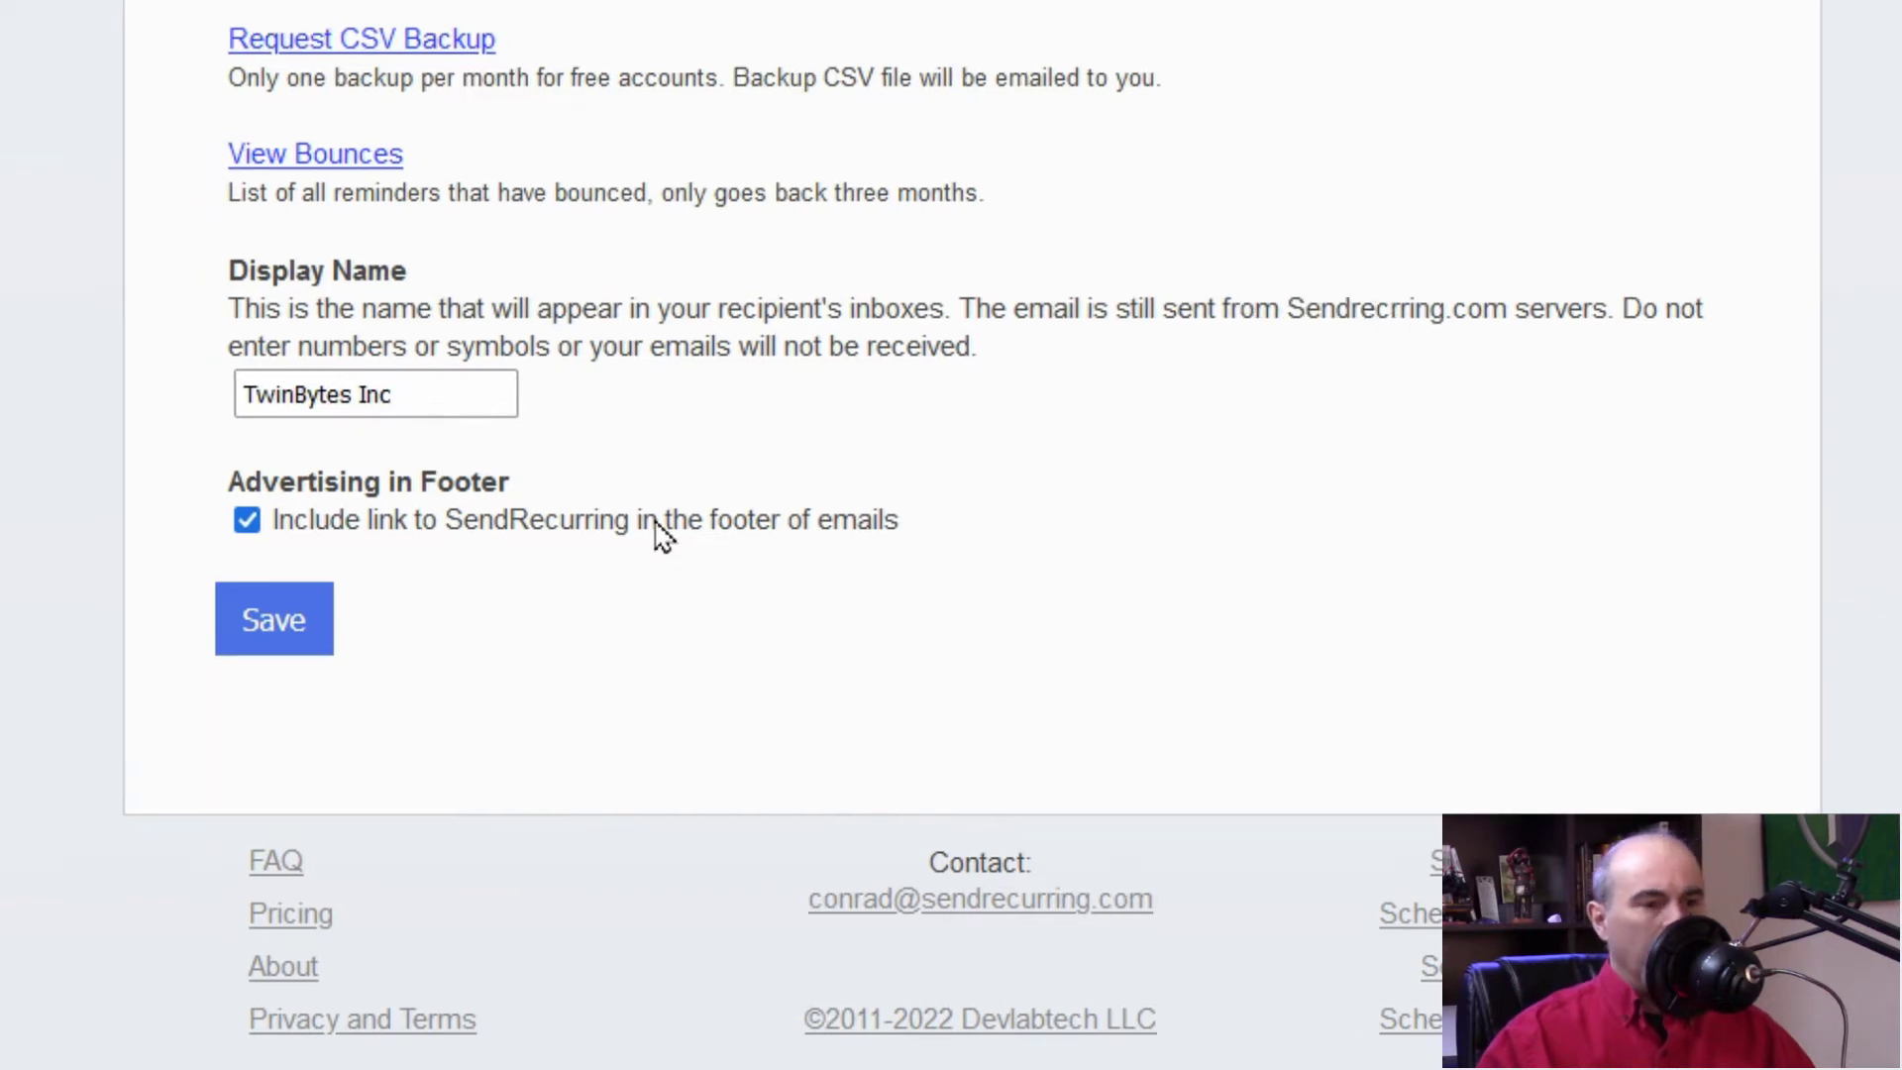
{"action": "left_click", "coordinate": [288, 624]}
{"action": "scroll", "coordinate": [289, 792], "scroll_direction": "up", "scroll_amount": 10}
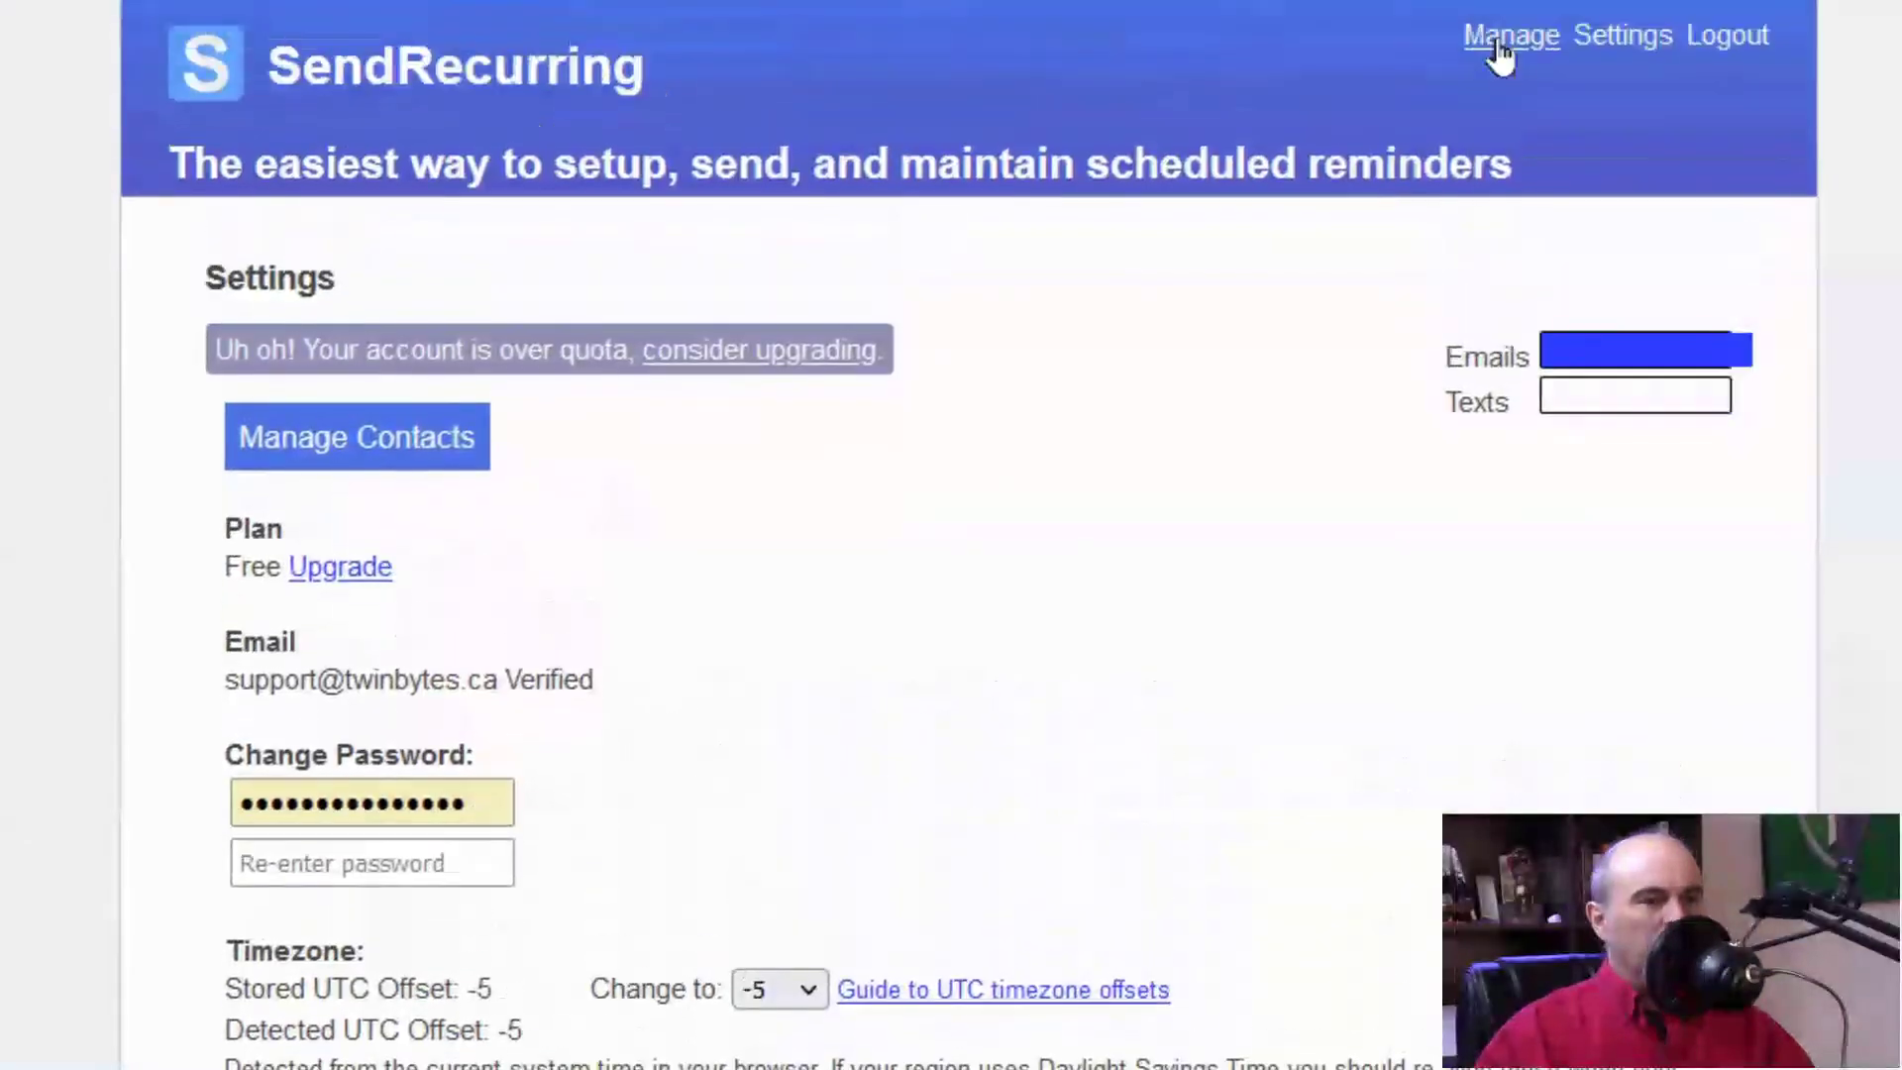
{"action": "left_click", "coordinate": [1499, 41]}
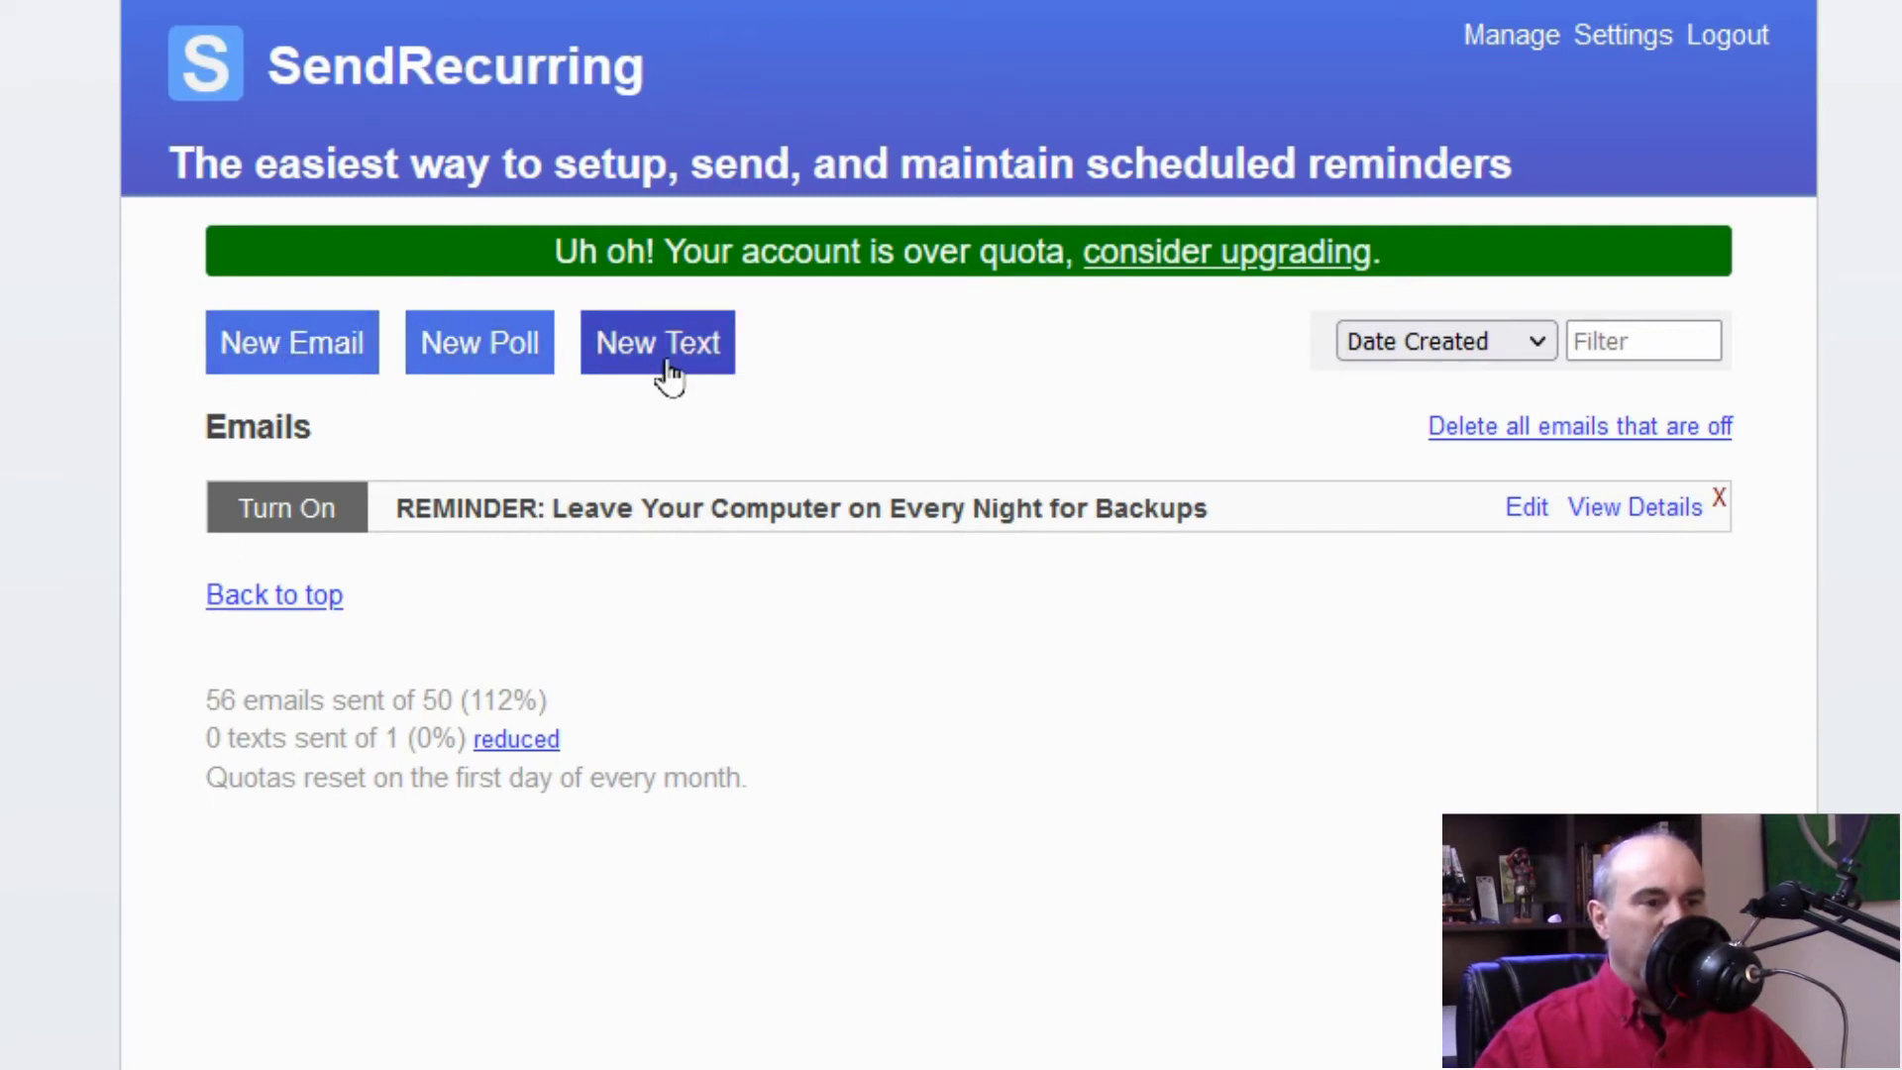
Step: Start a new email reminder with a recipient and the subject 'Test for YouTube'
{"action": "left_click", "coordinate": [275, 359]}
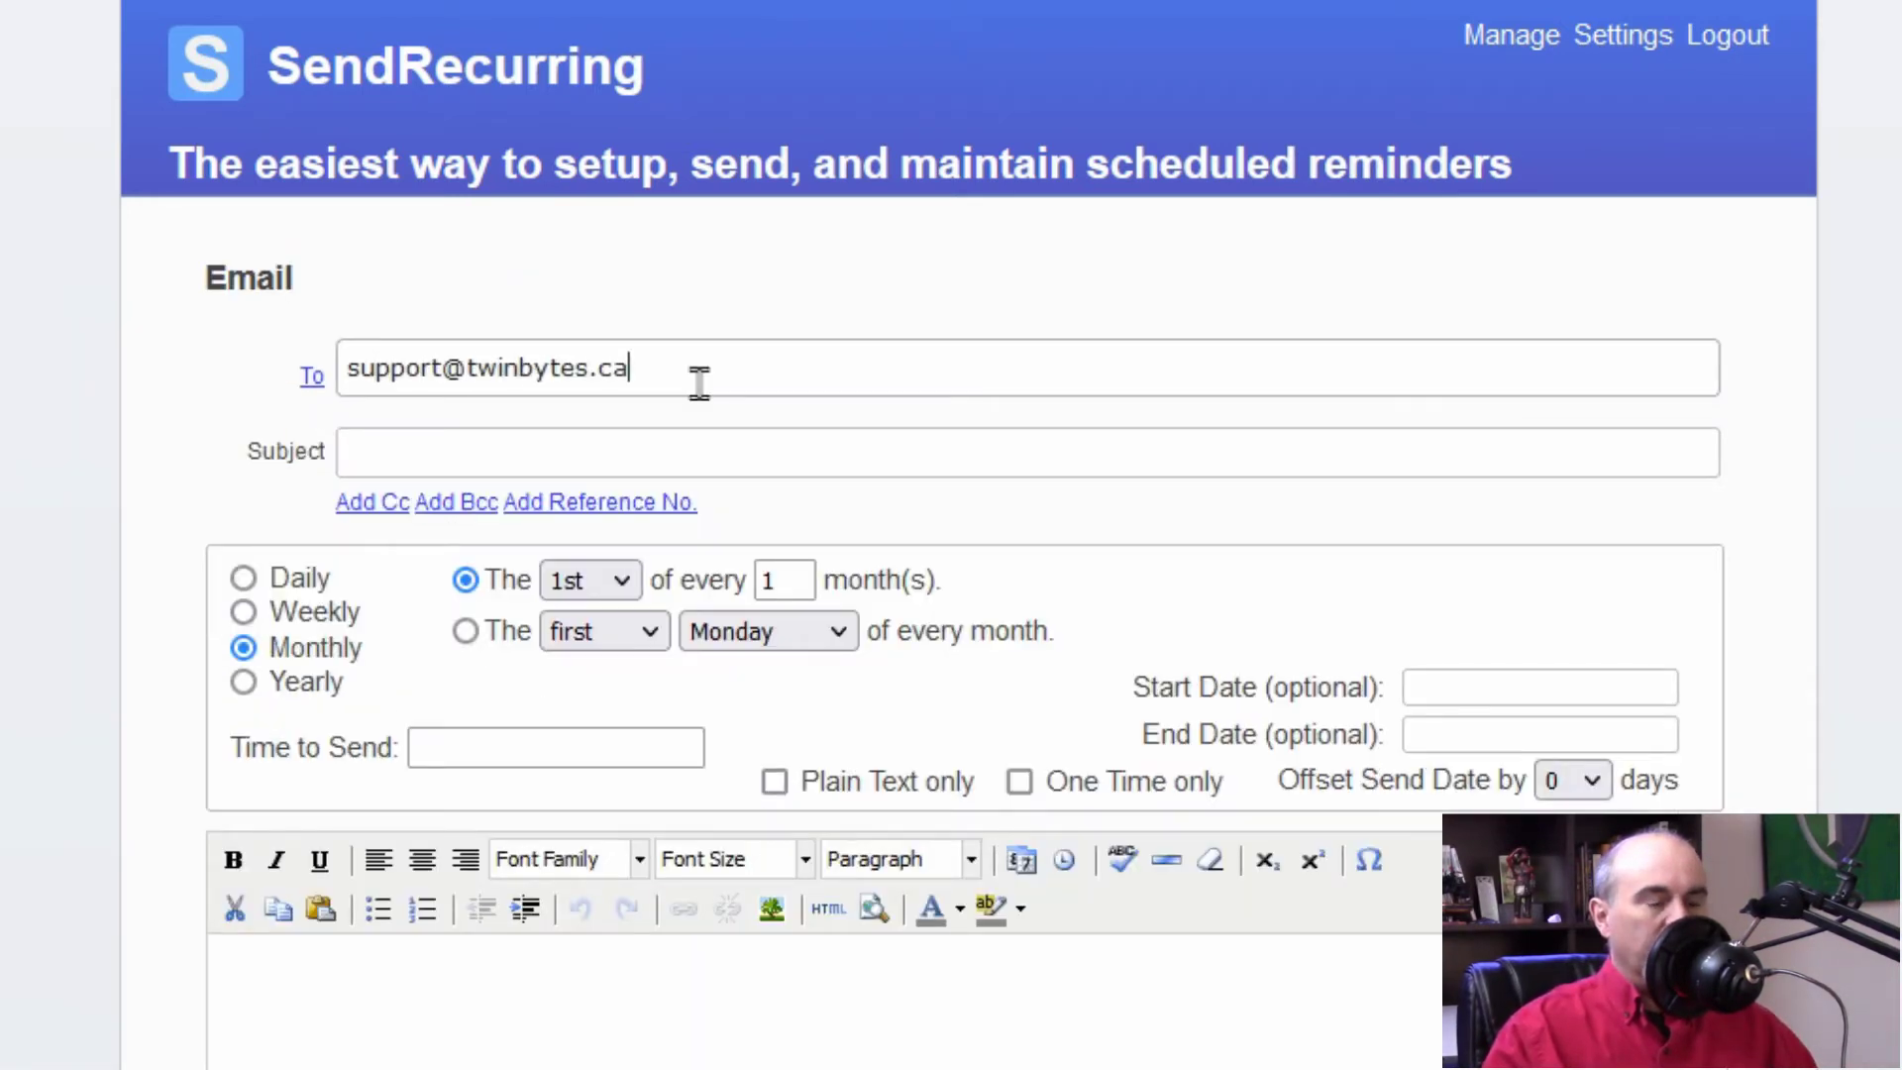
{"action": "key", "text": "Tab"}
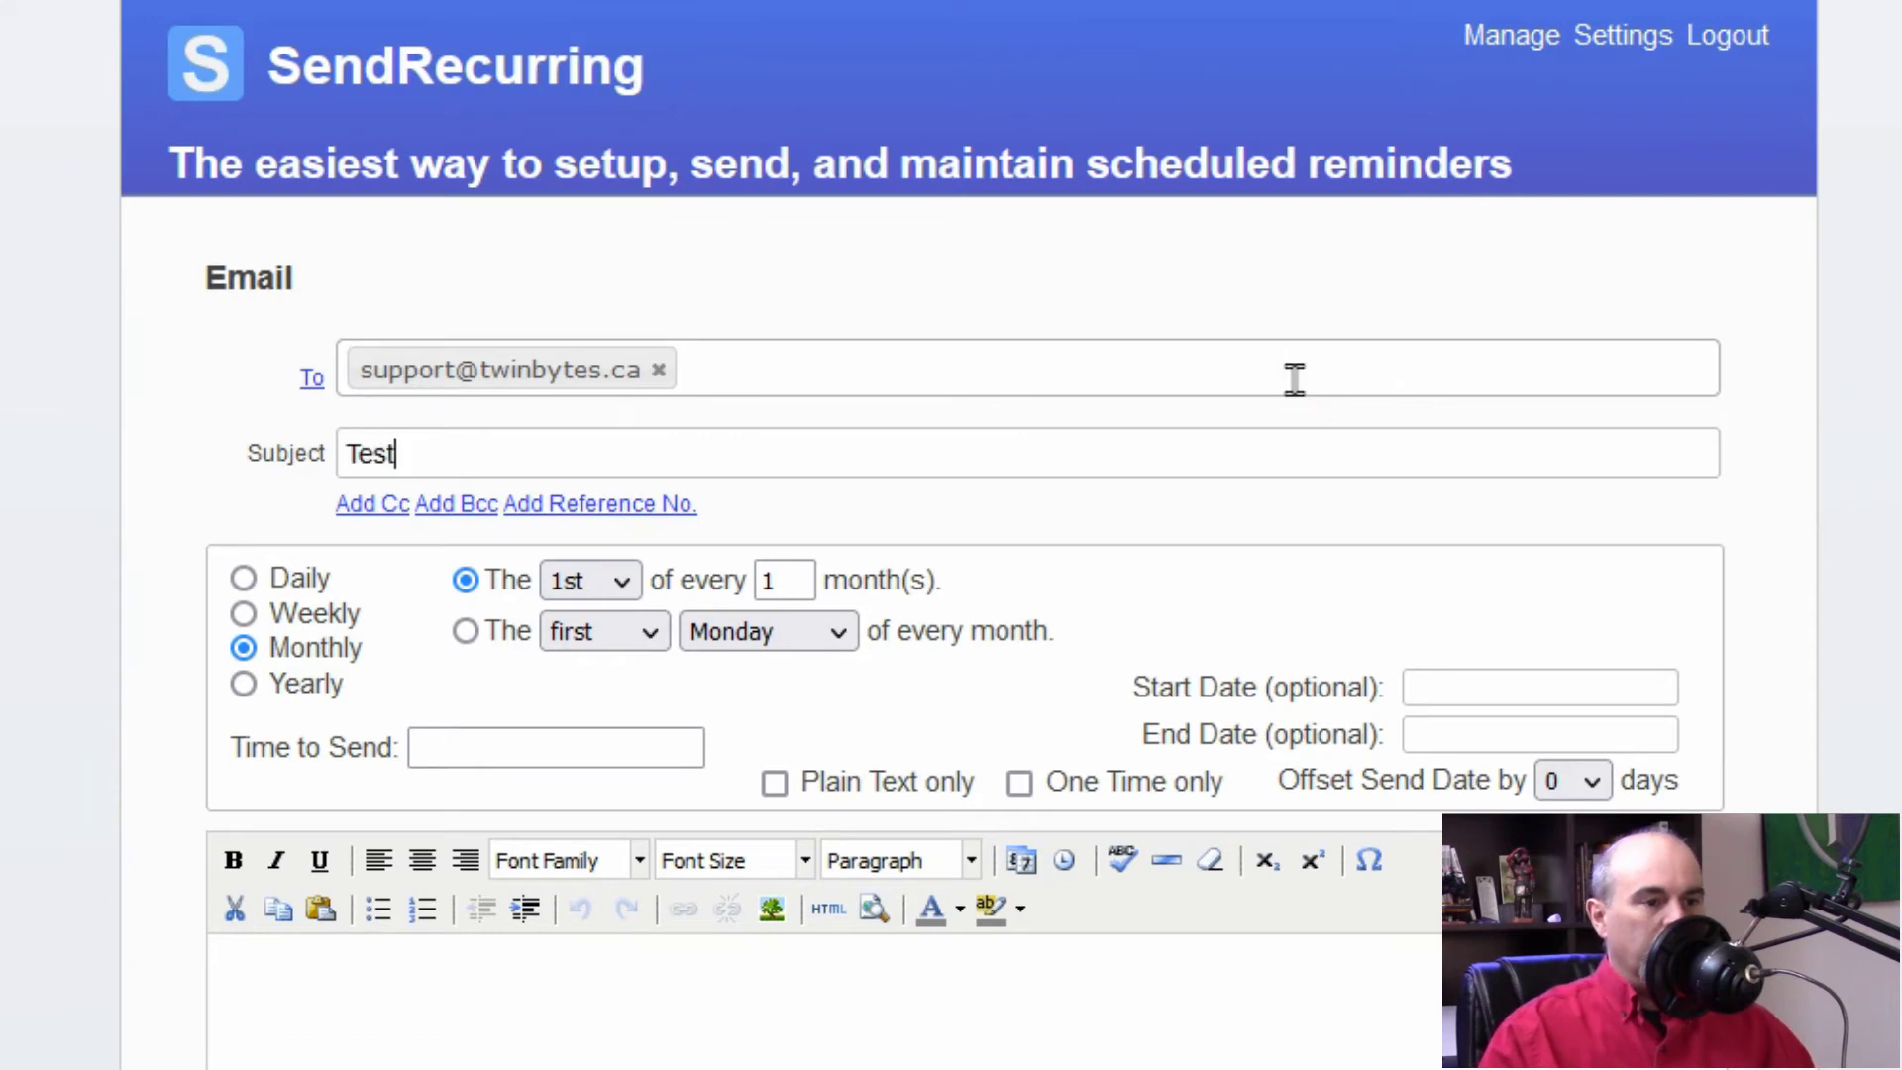
{"action": "type", "text": "Test for YouTube"}
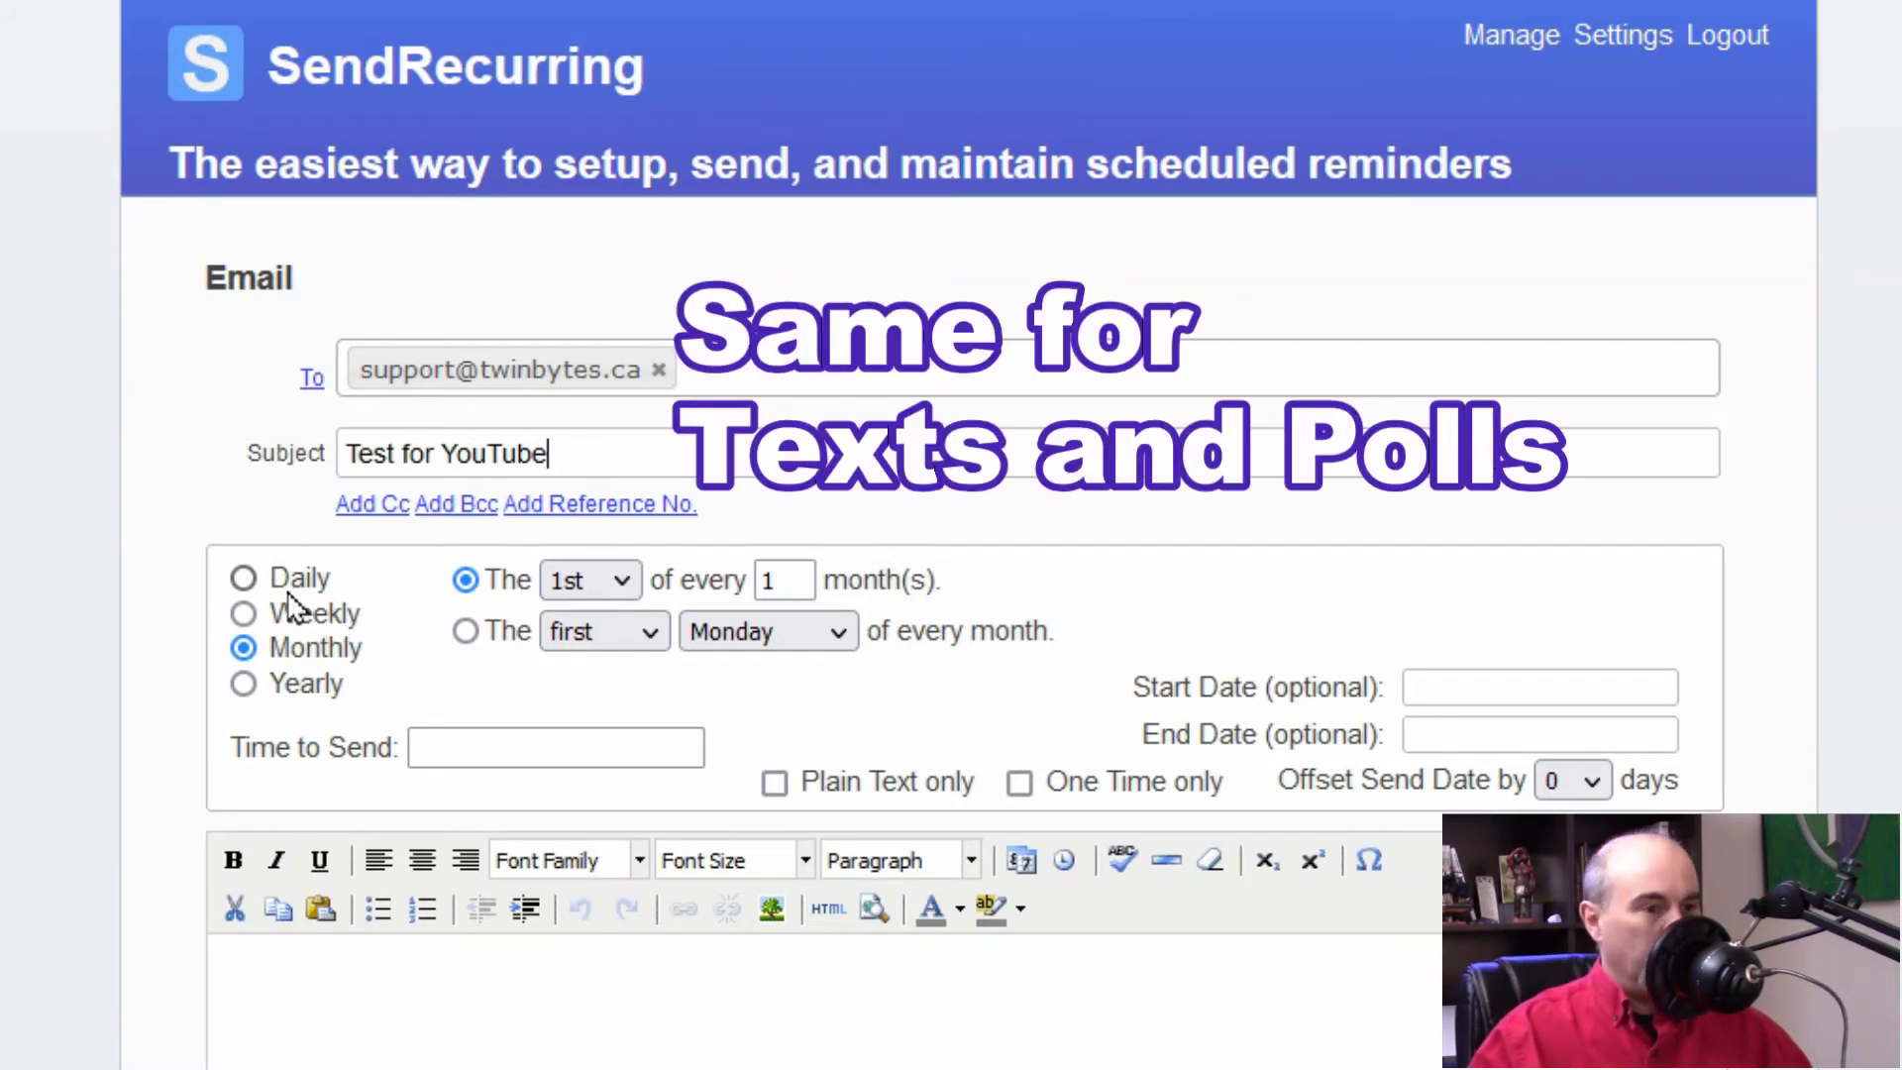
Step: Set the schedule to Daily, every 1 day, sent every weekday Monday through Friday
{"action": "left_click", "coordinate": [245, 583]}
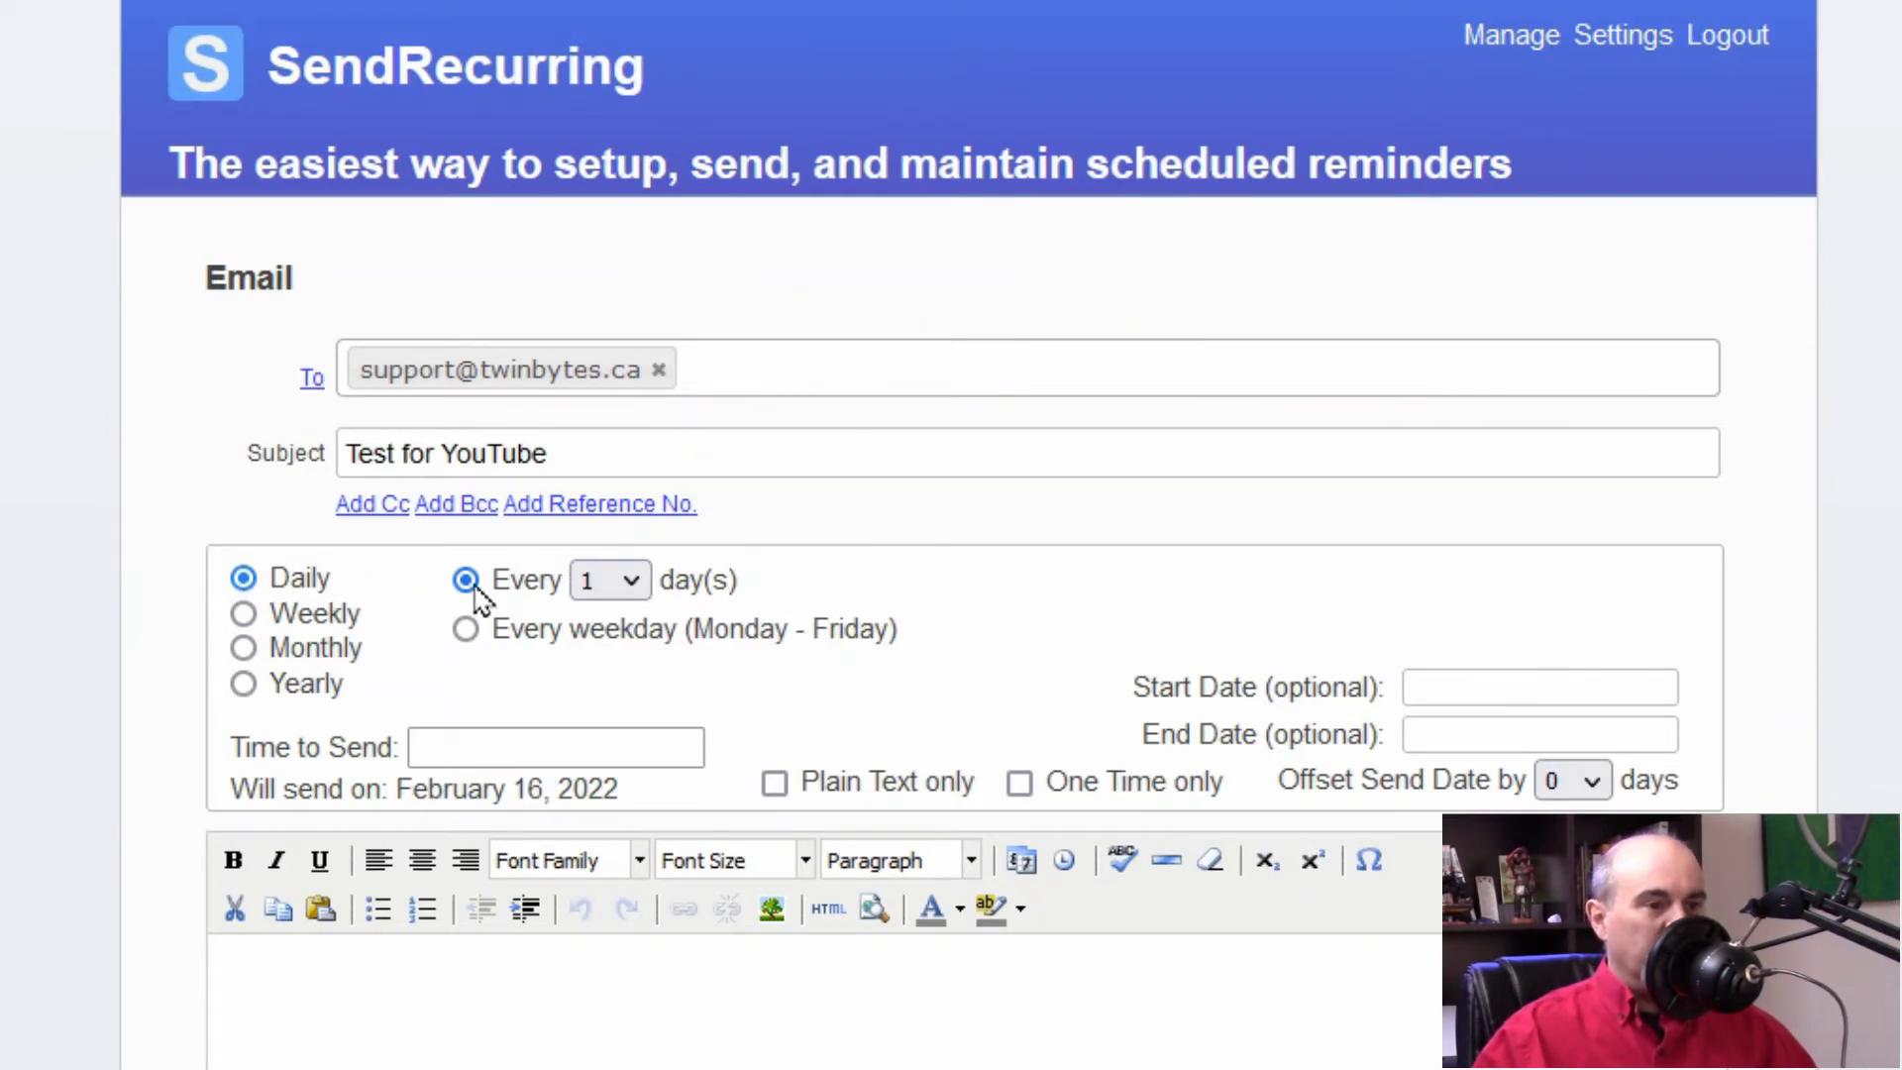
{"action": "left_click", "coordinate": [631, 582]}
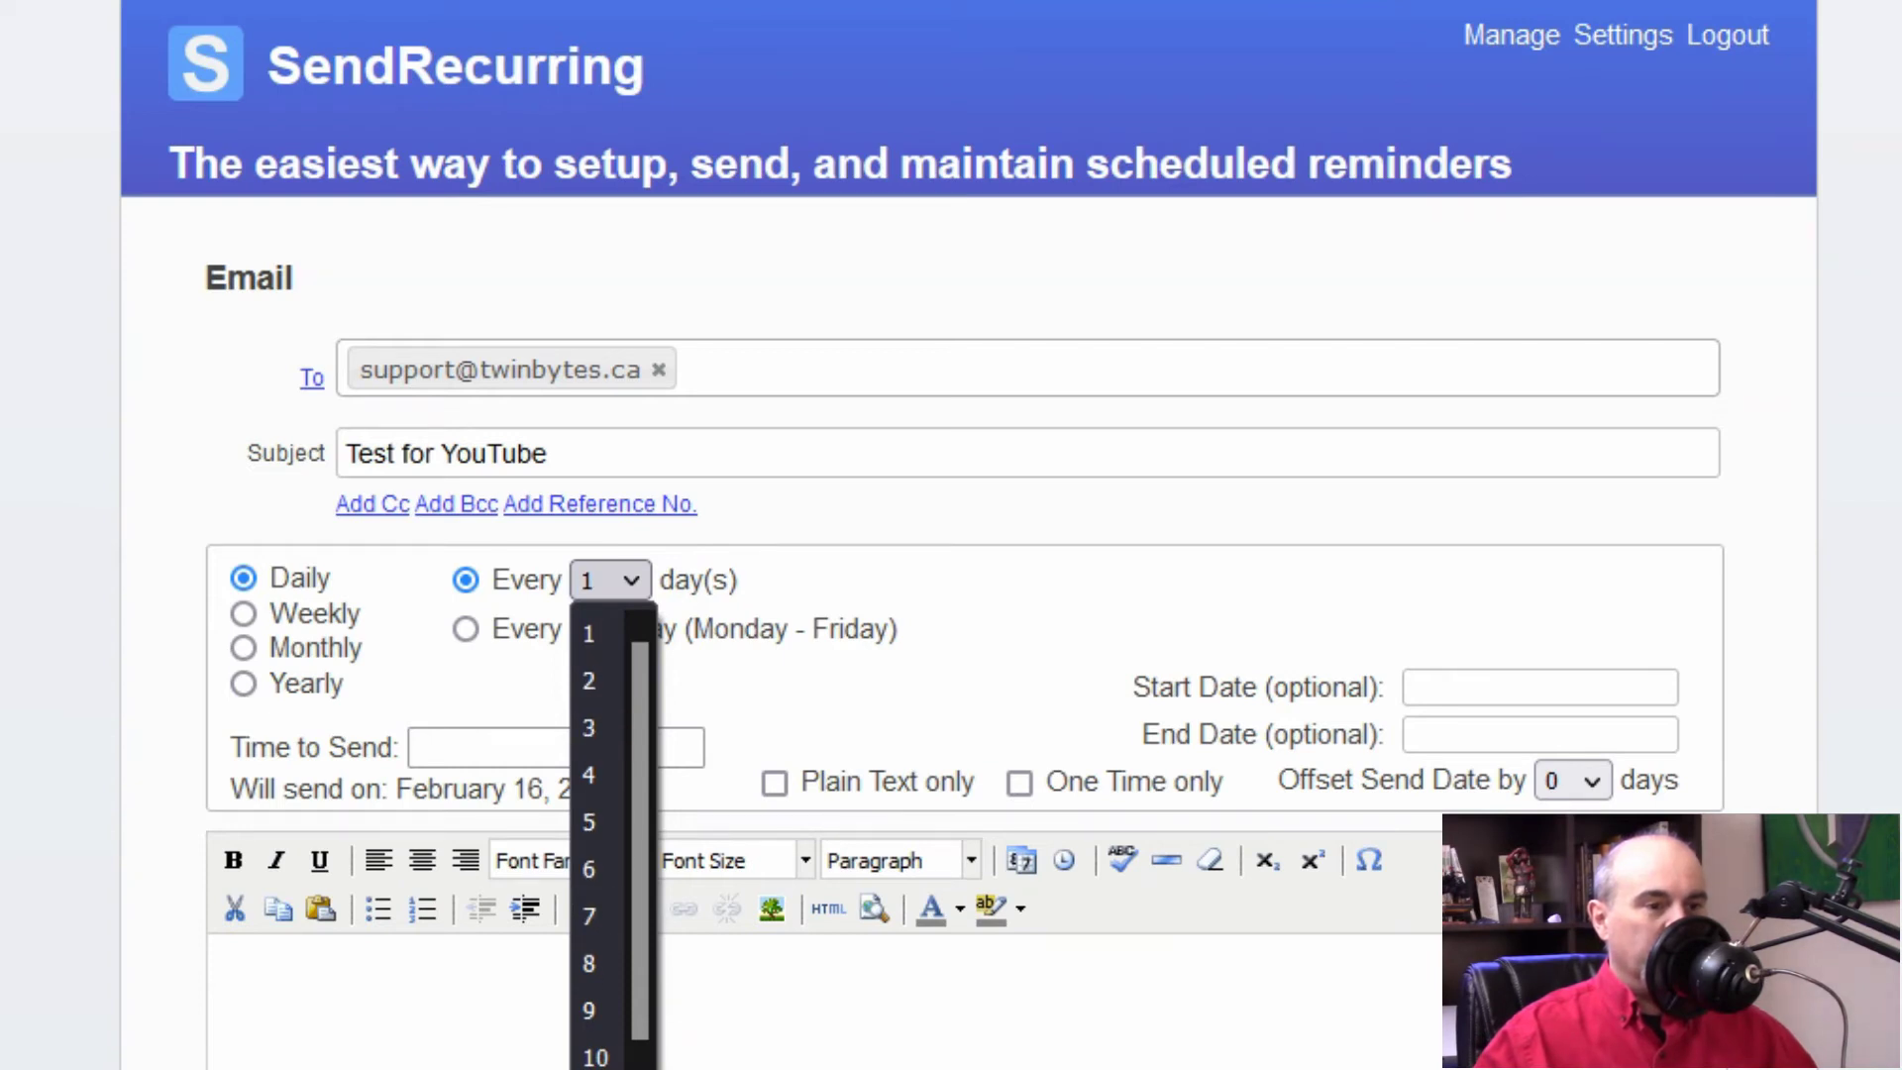
{"action": "left_click", "coordinate": [771, 560]}
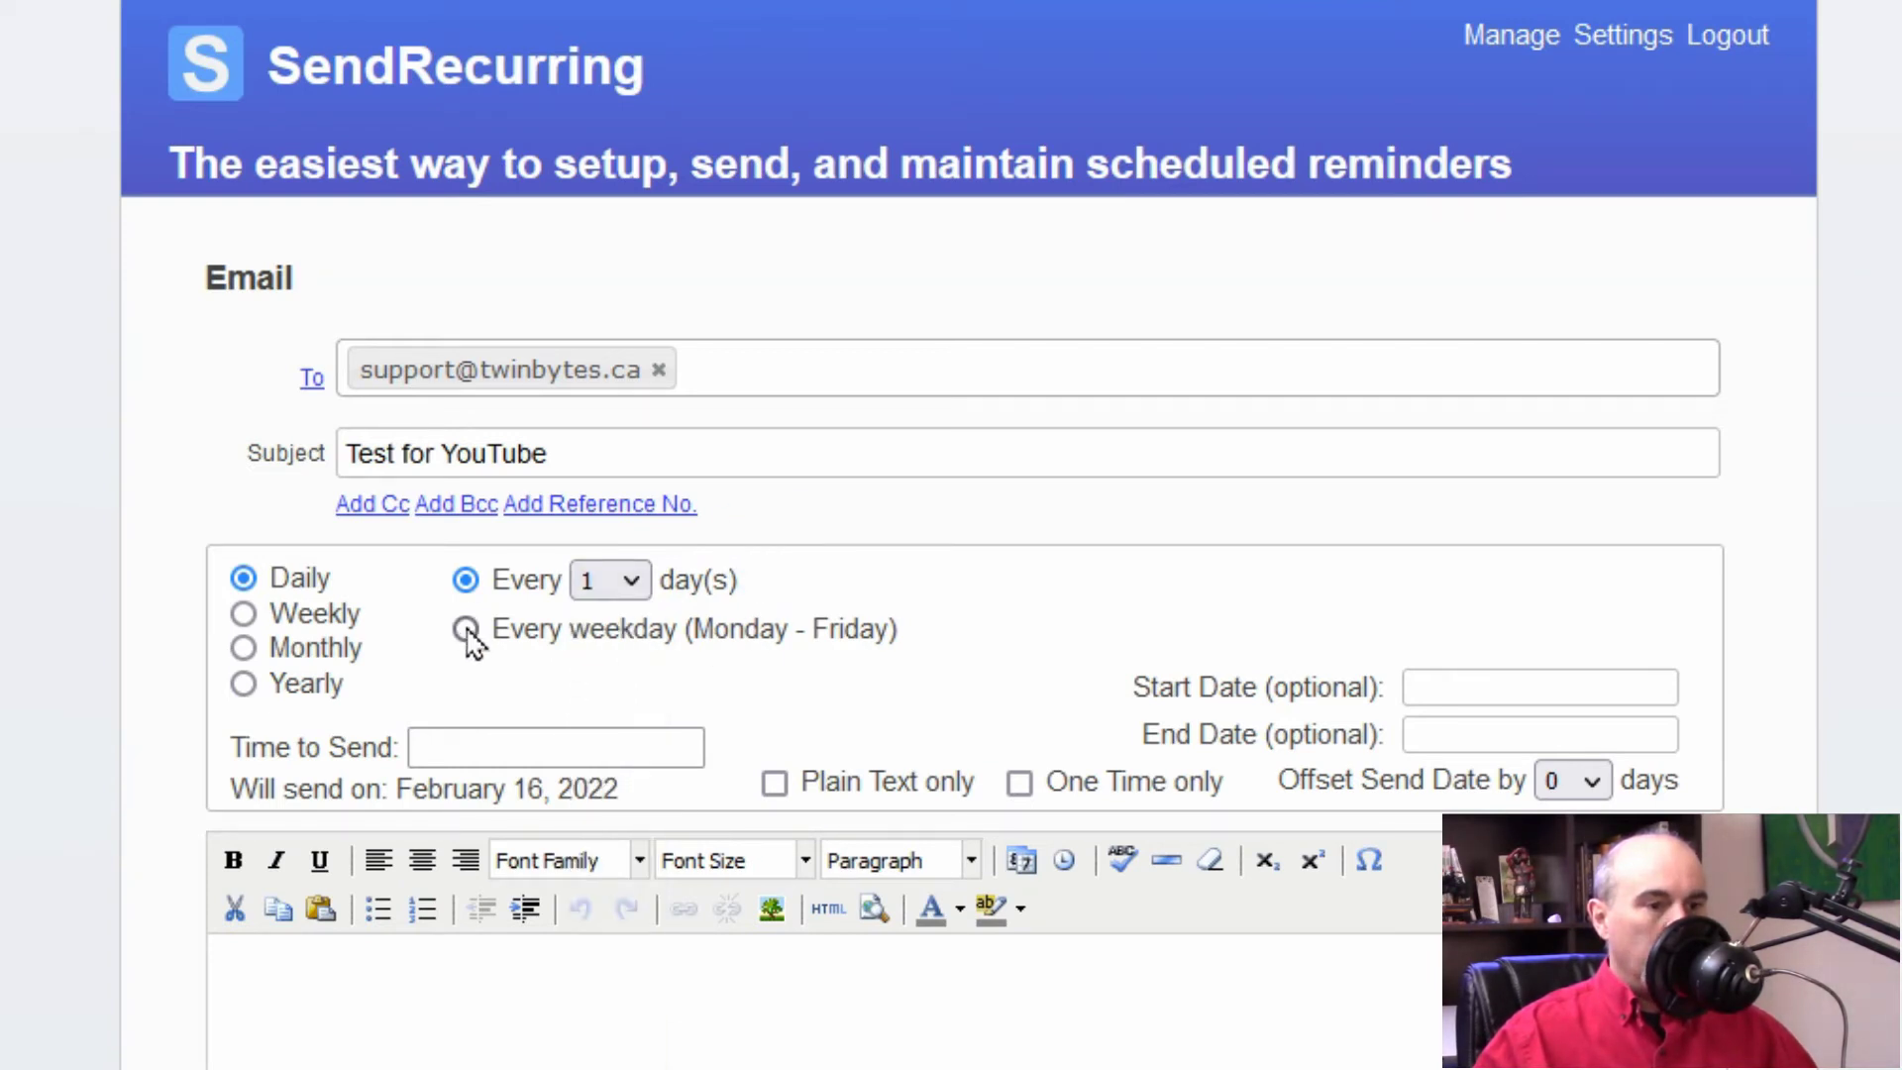
{"action": "left_click", "coordinate": [467, 631]}
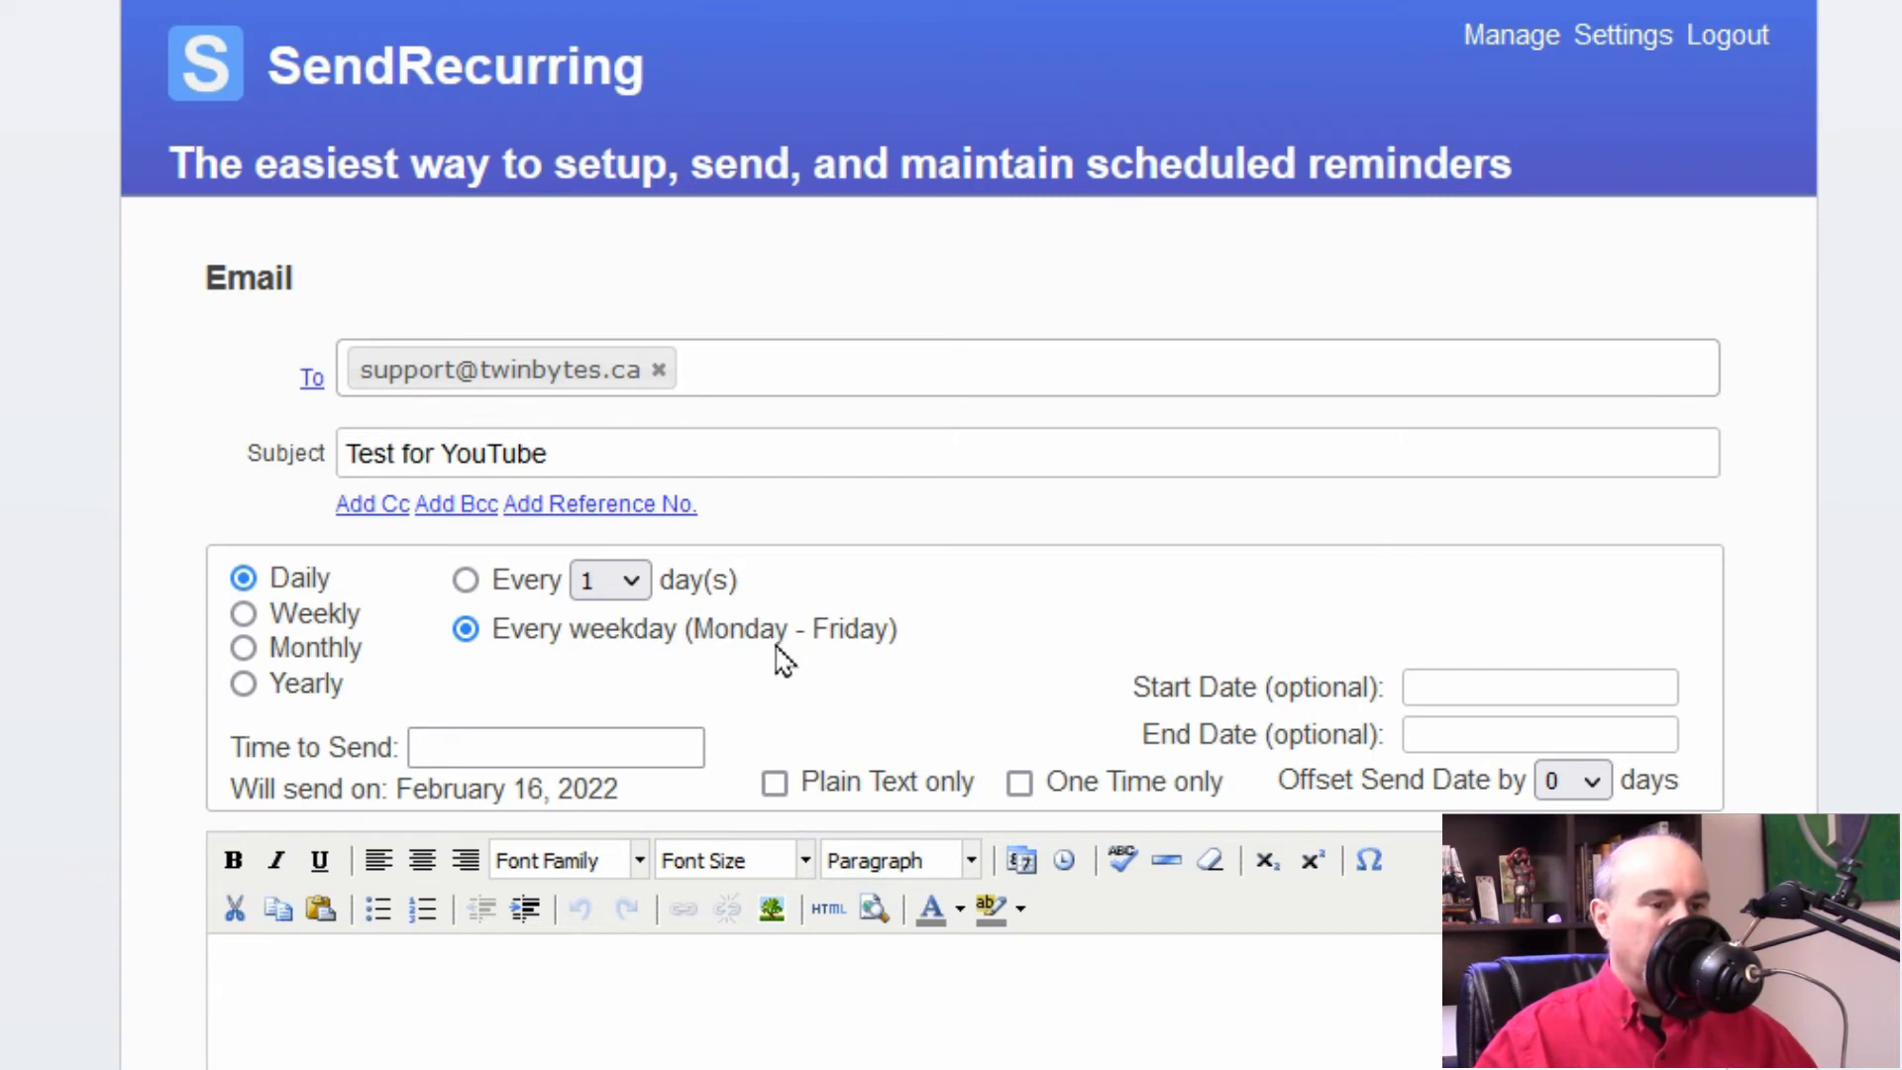
{"action": "left_click", "coordinate": [243, 616]}
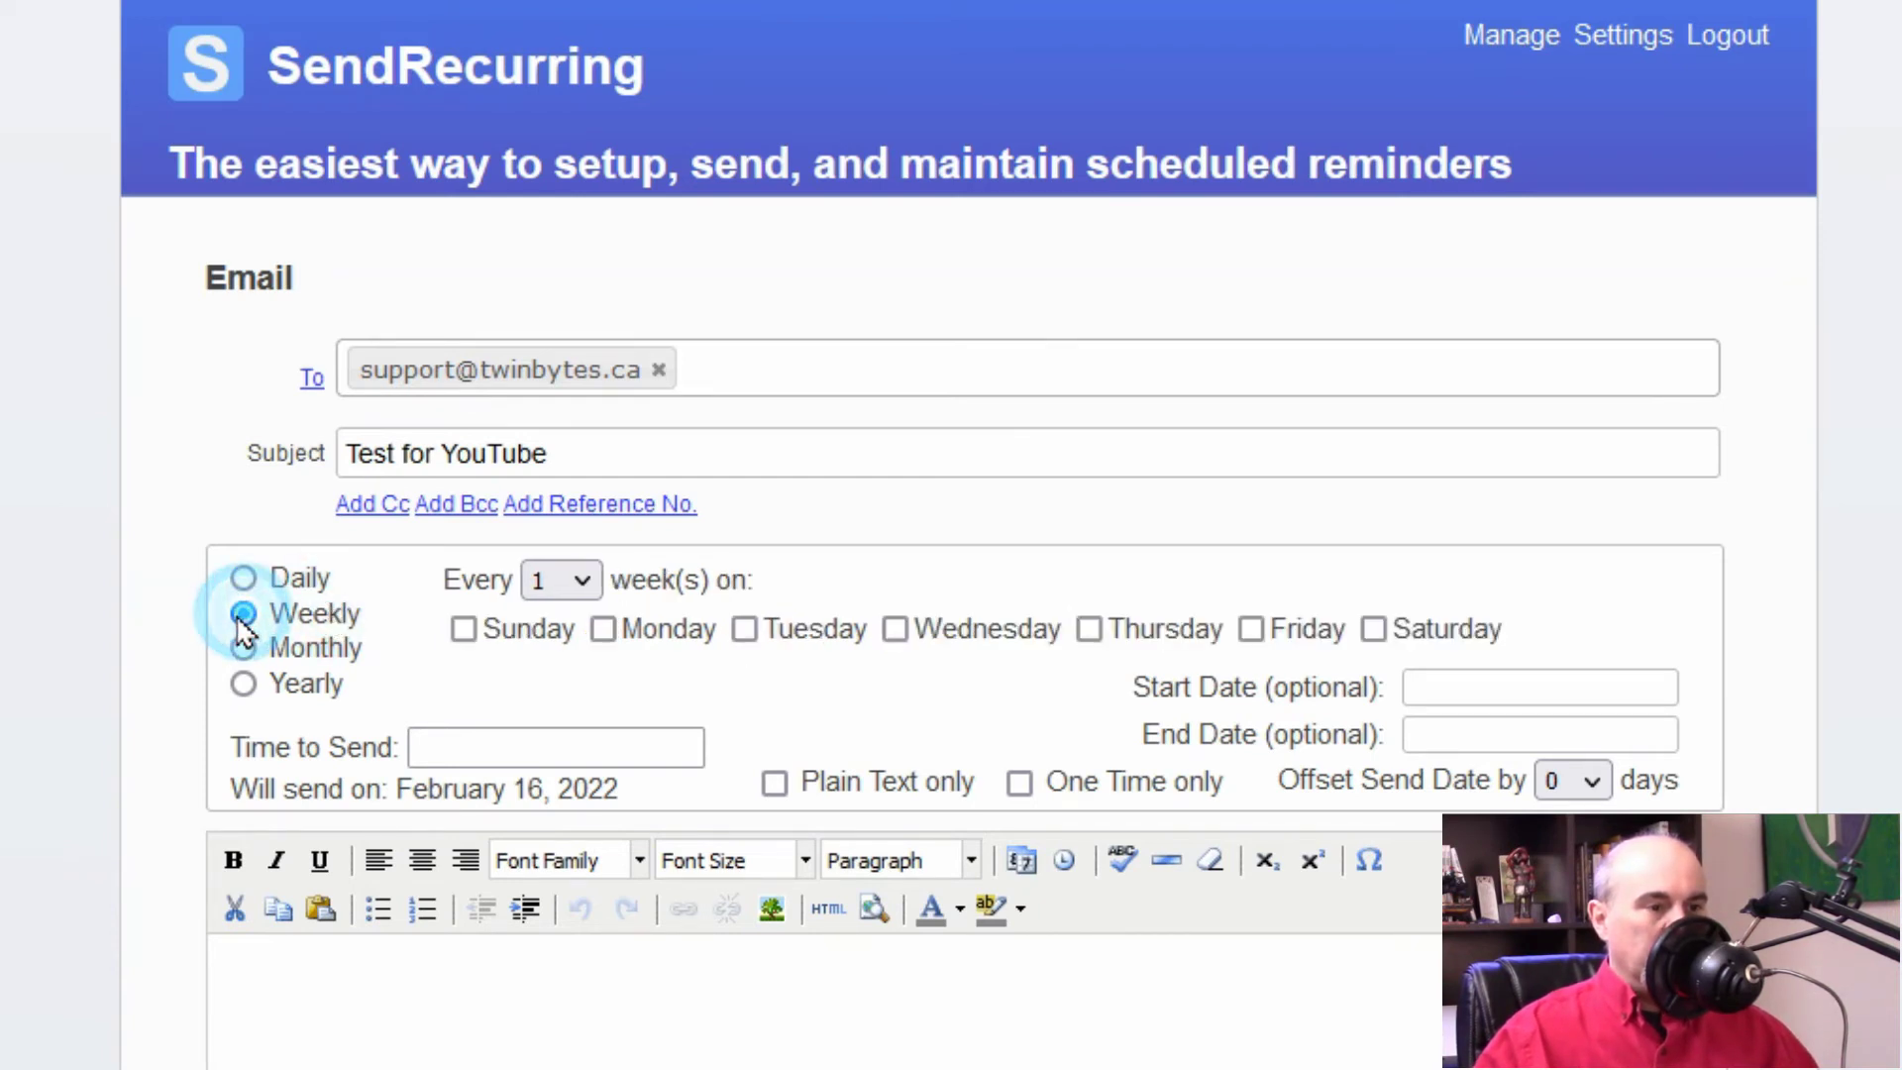
Step: Try a Weekly schedule on Monday and Wednesday, repeating every 2 weeks
{"action": "left_click", "coordinate": [603, 629]}
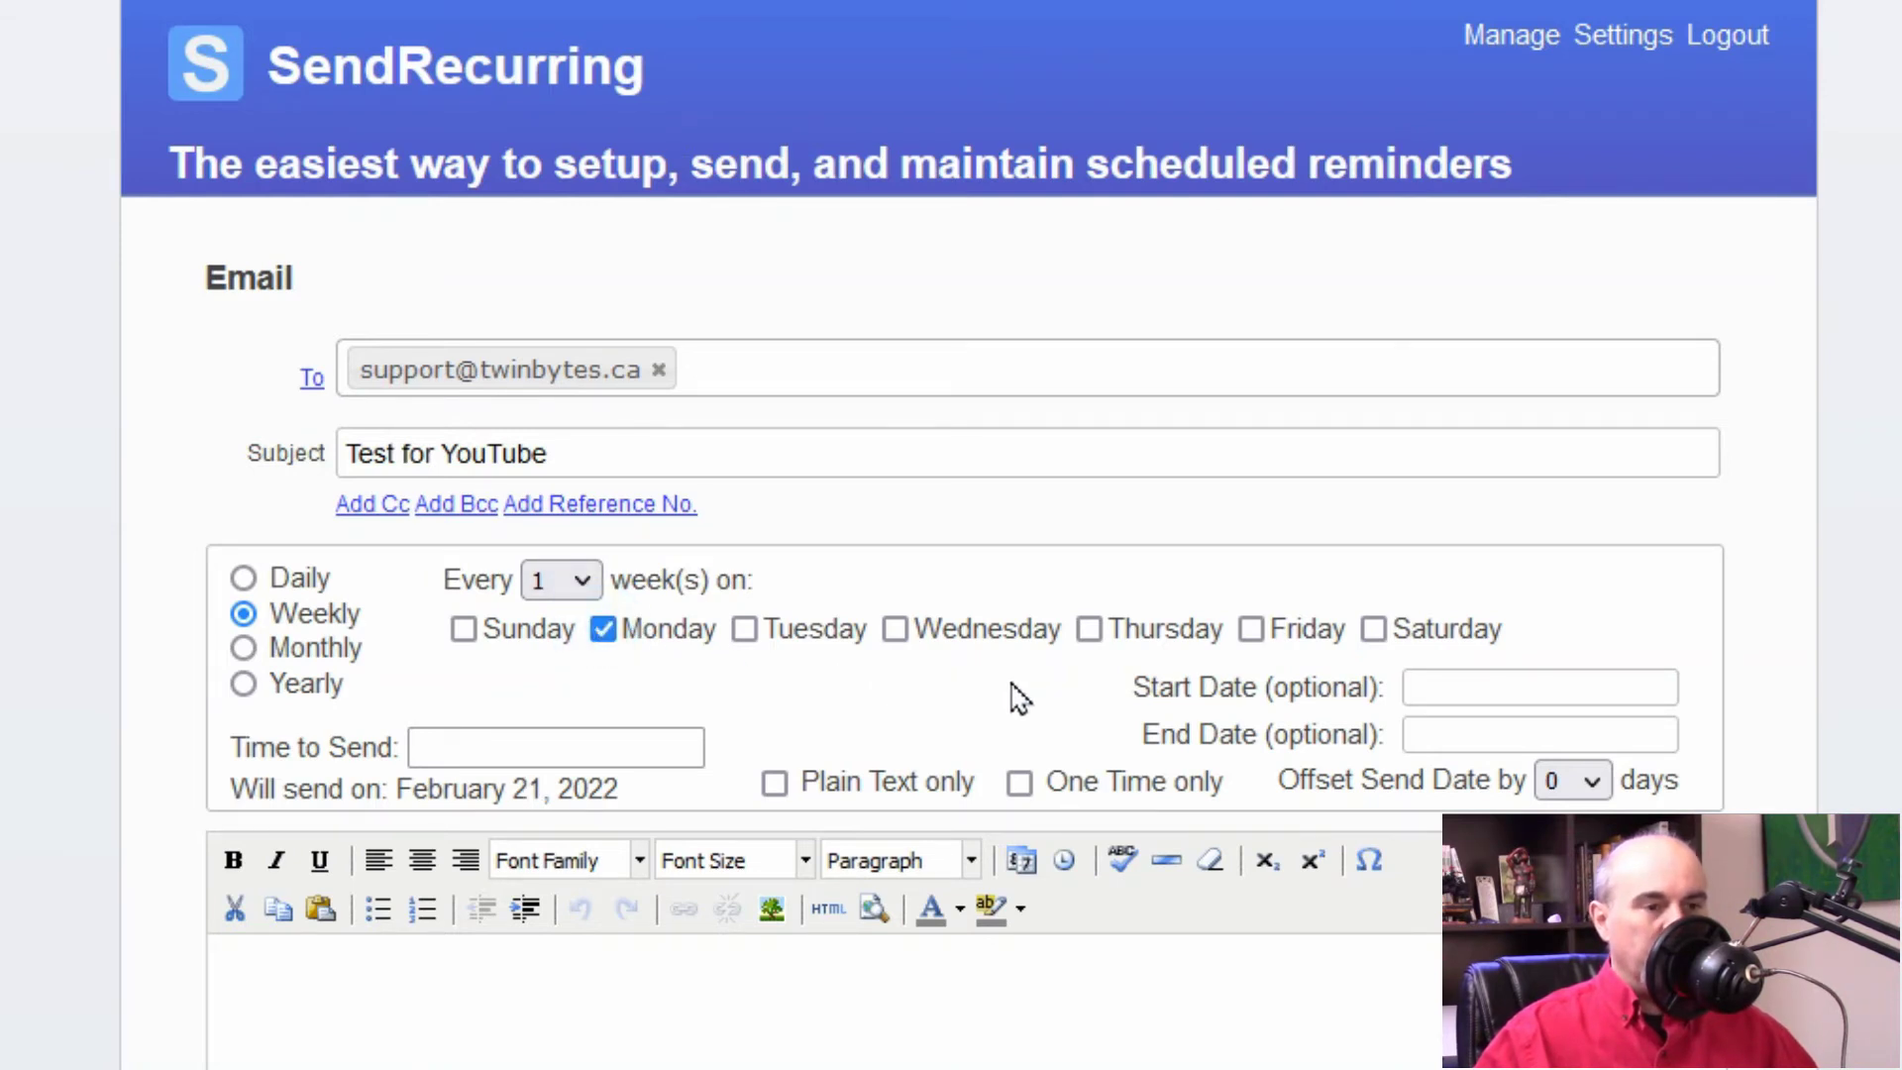
{"action": "left_click", "coordinate": [897, 630]}
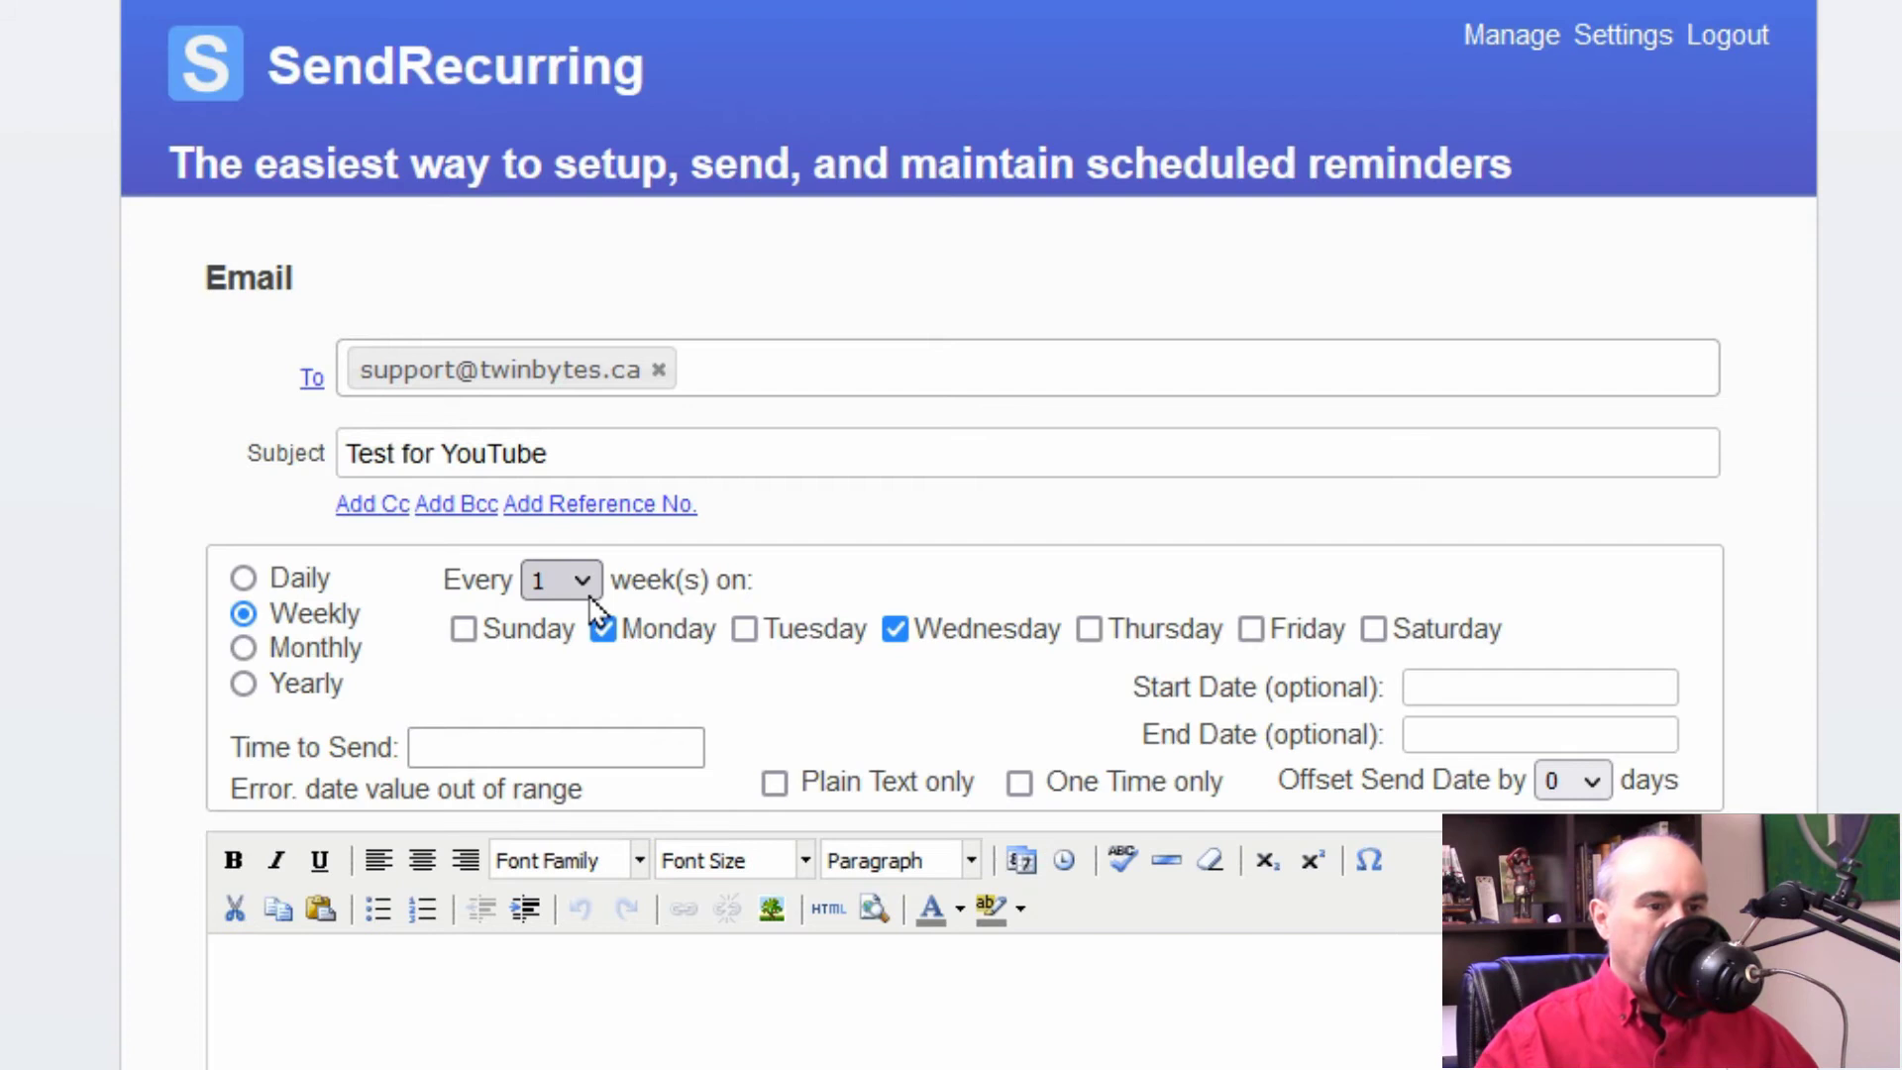
{"action": "left_click", "coordinate": [563, 582]}
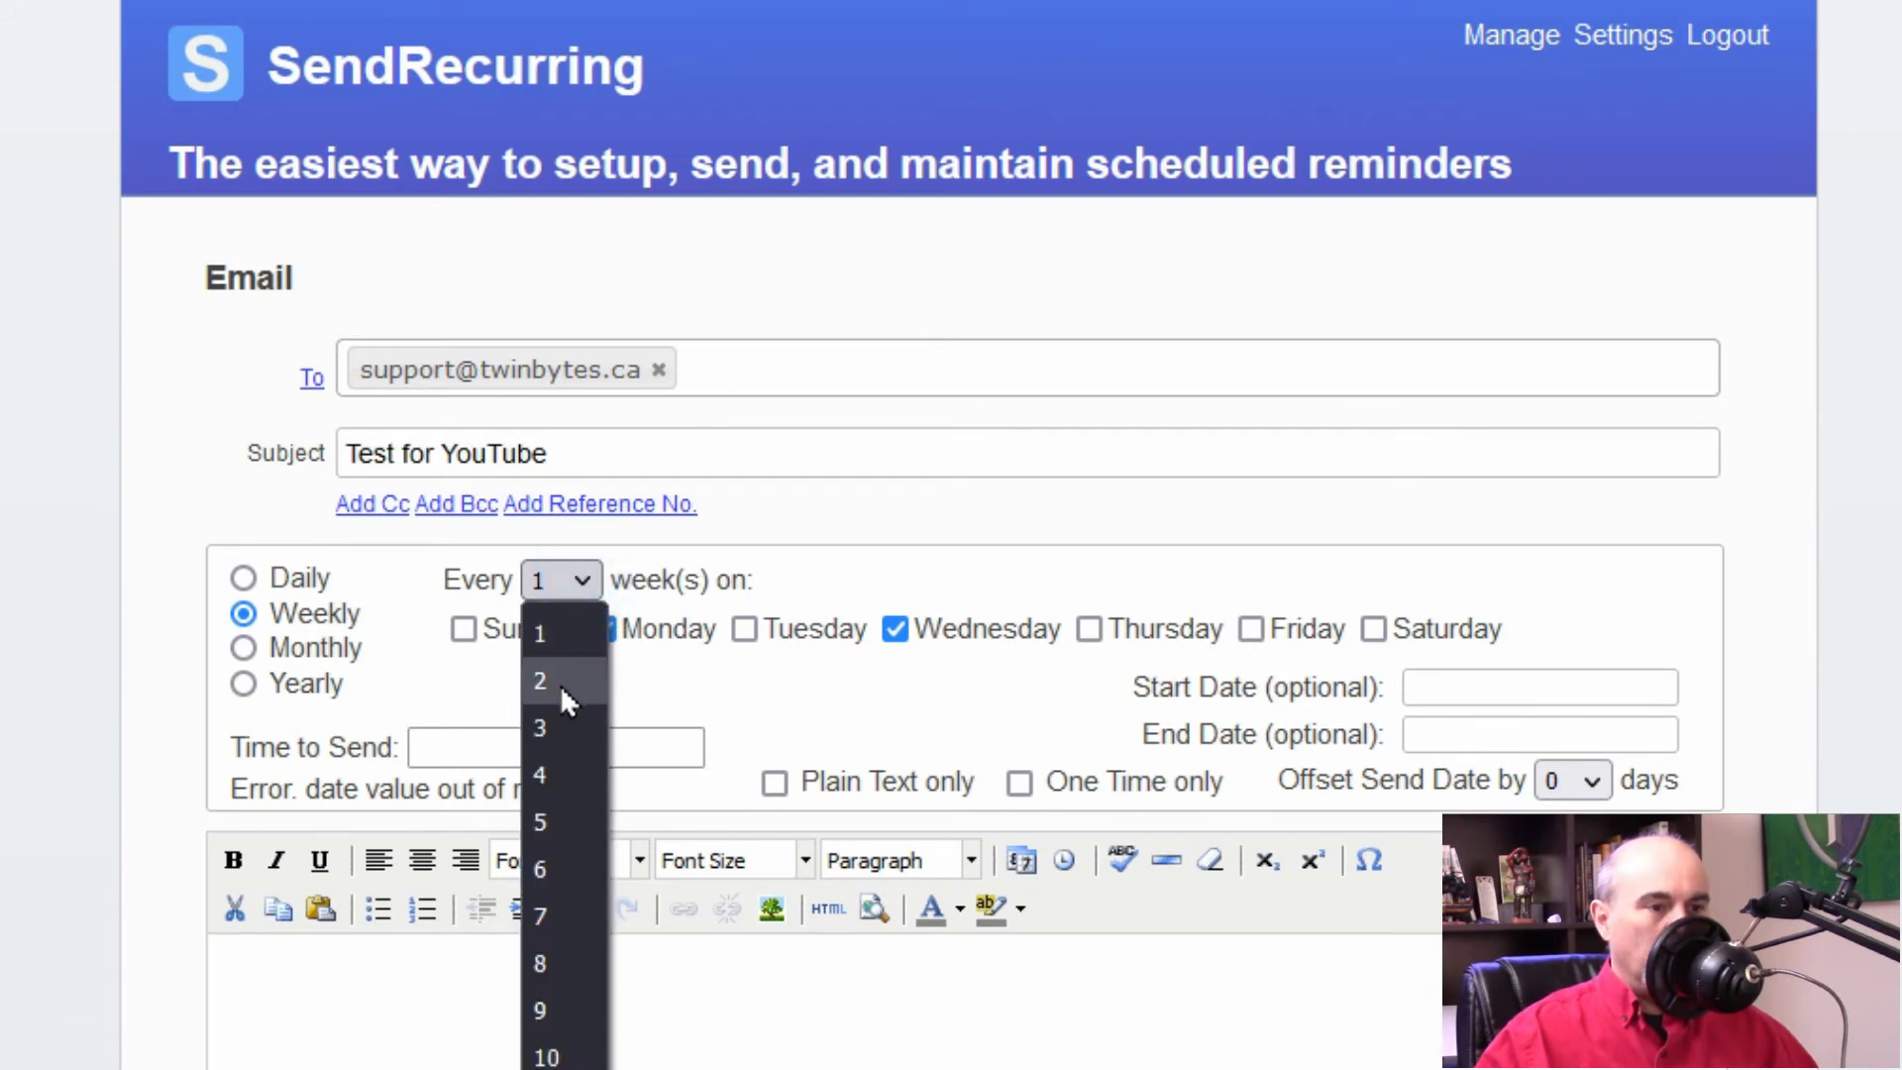
{"action": "left_click", "coordinate": [561, 683]}
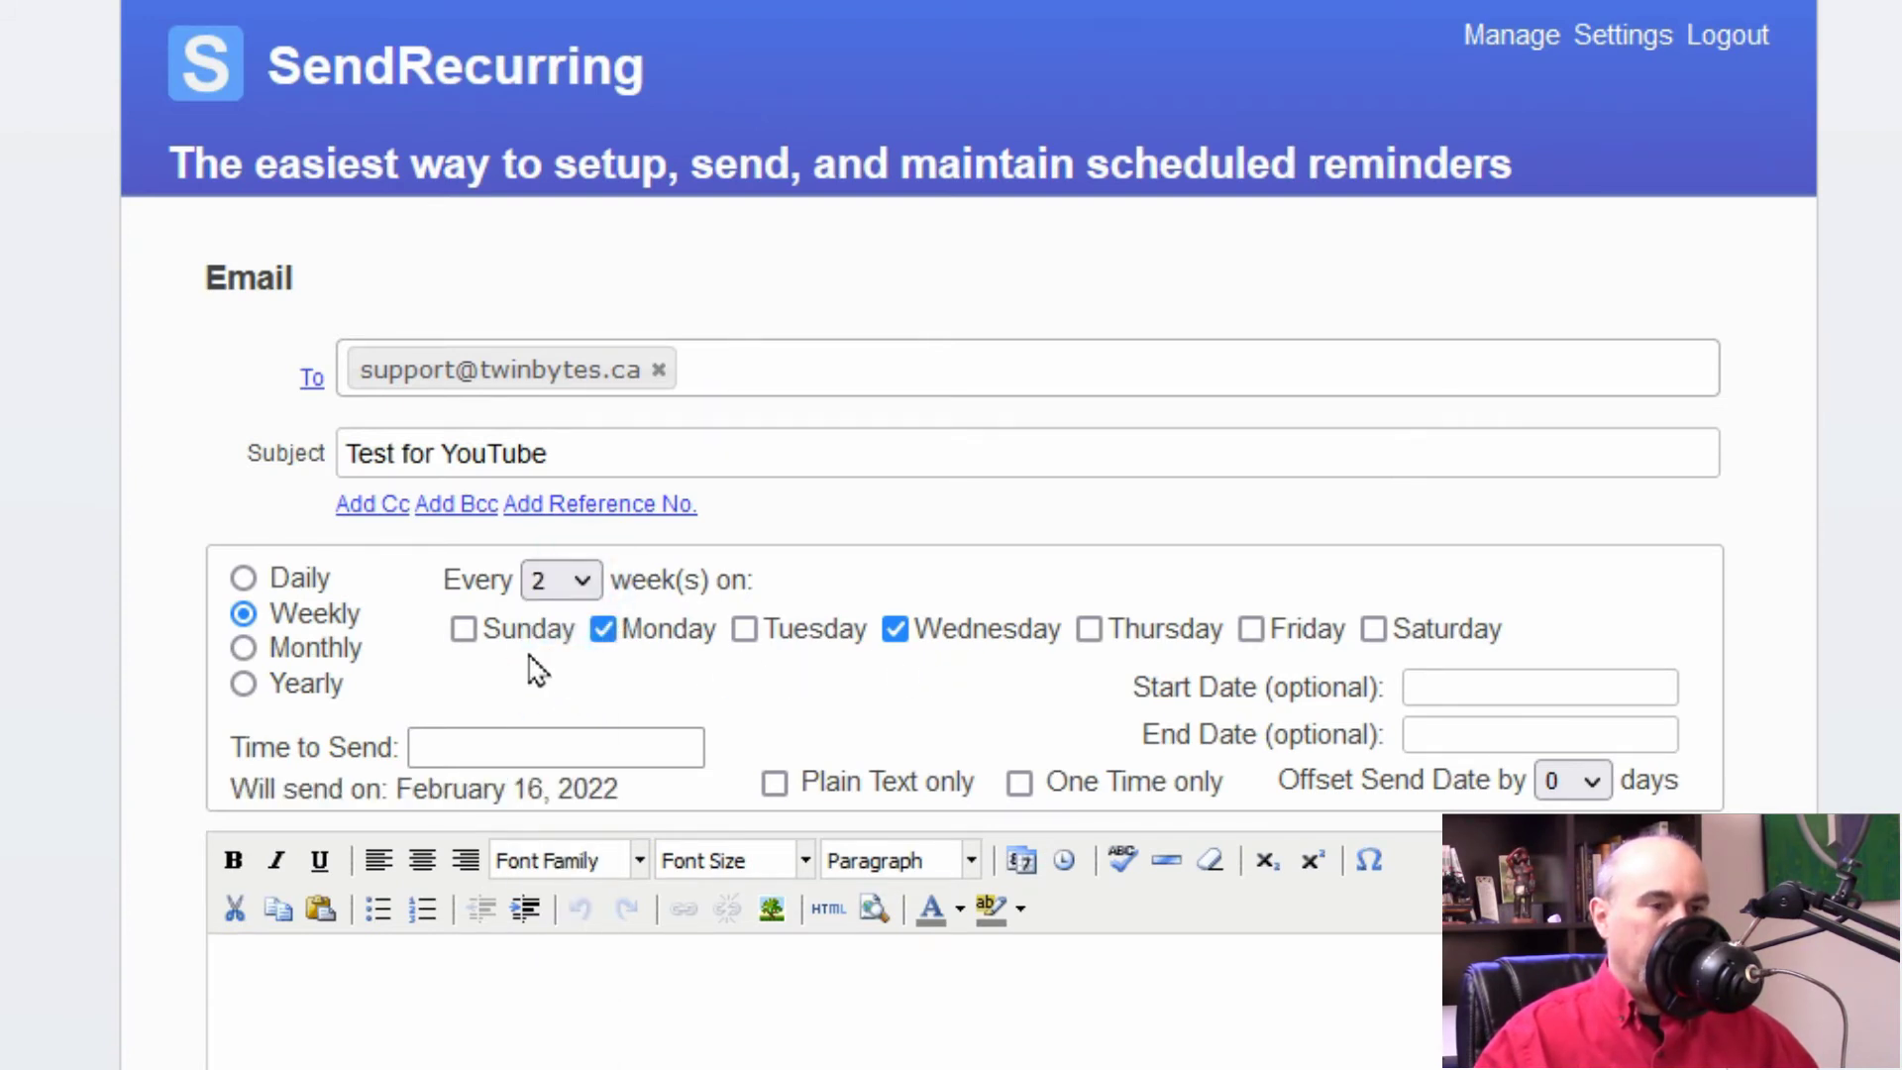
{"action": "left_click", "coordinate": [584, 582]}
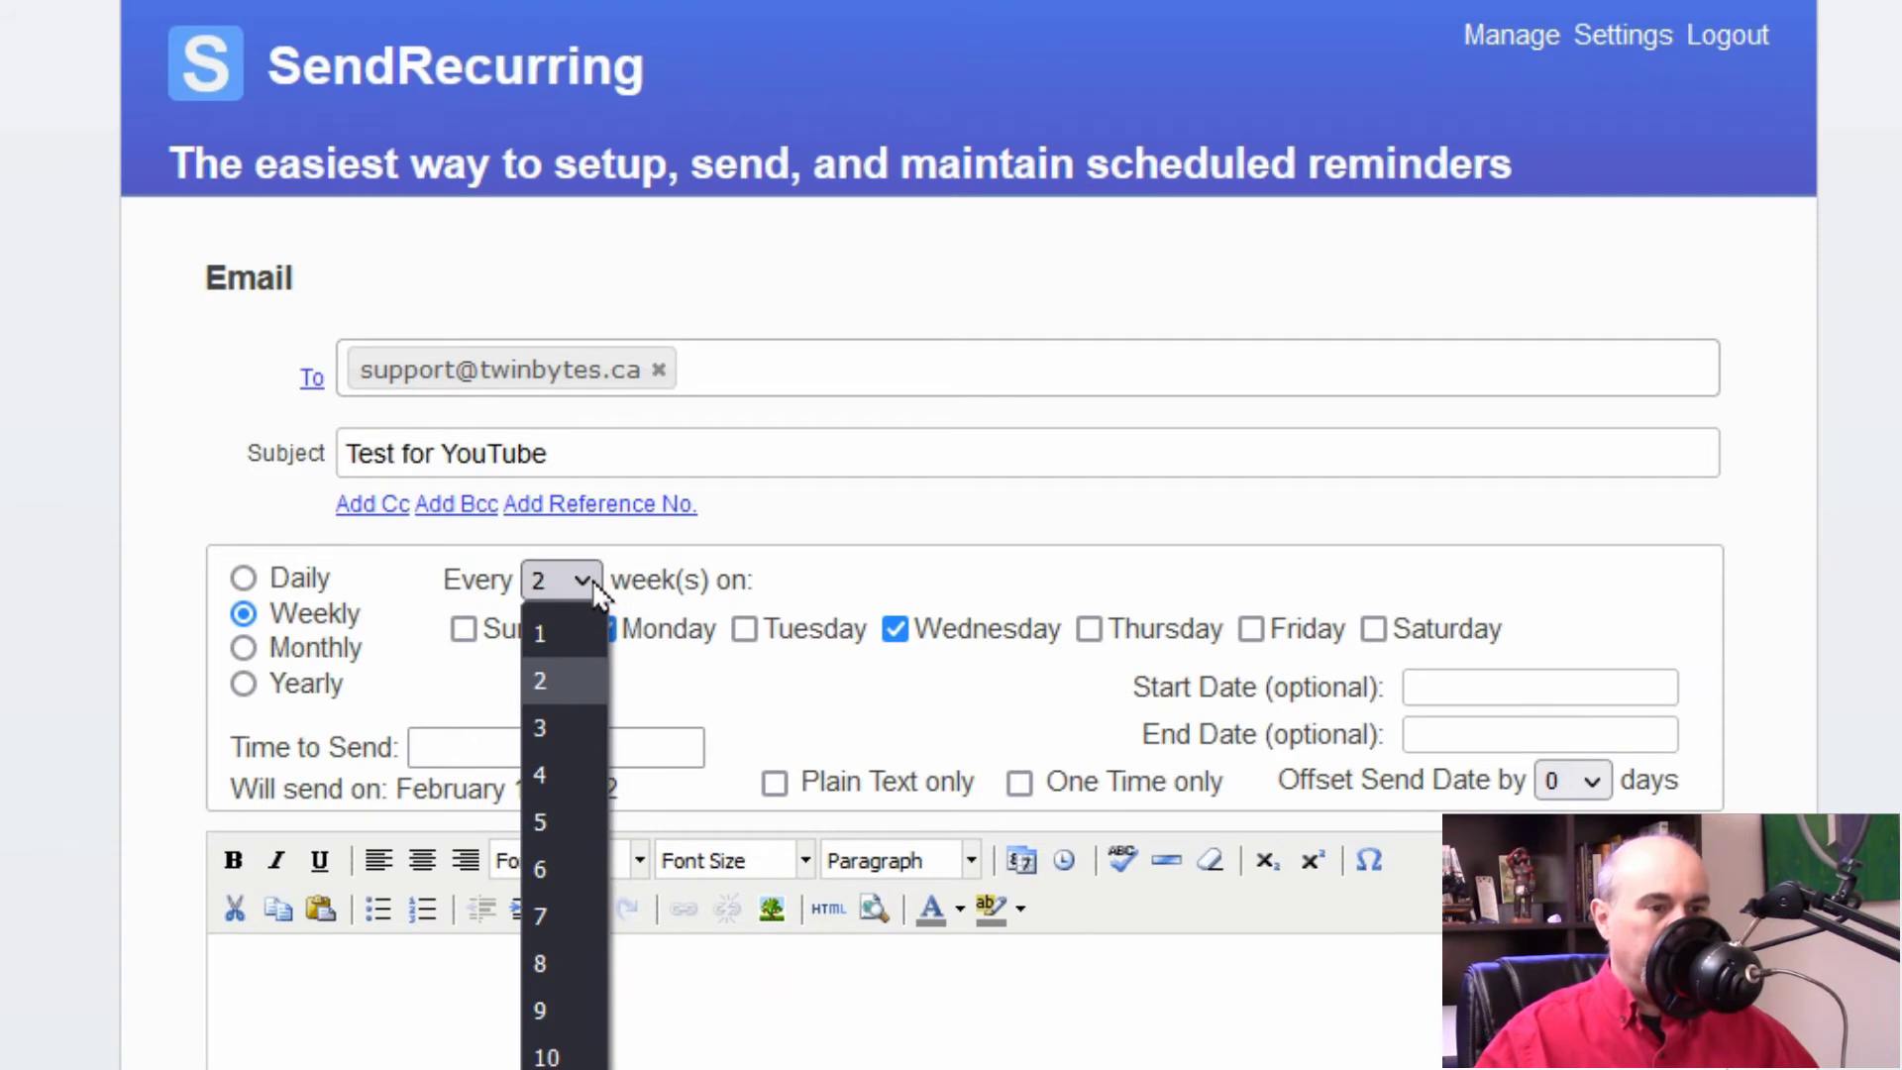
{"action": "left_click", "coordinate": [594, 584]}
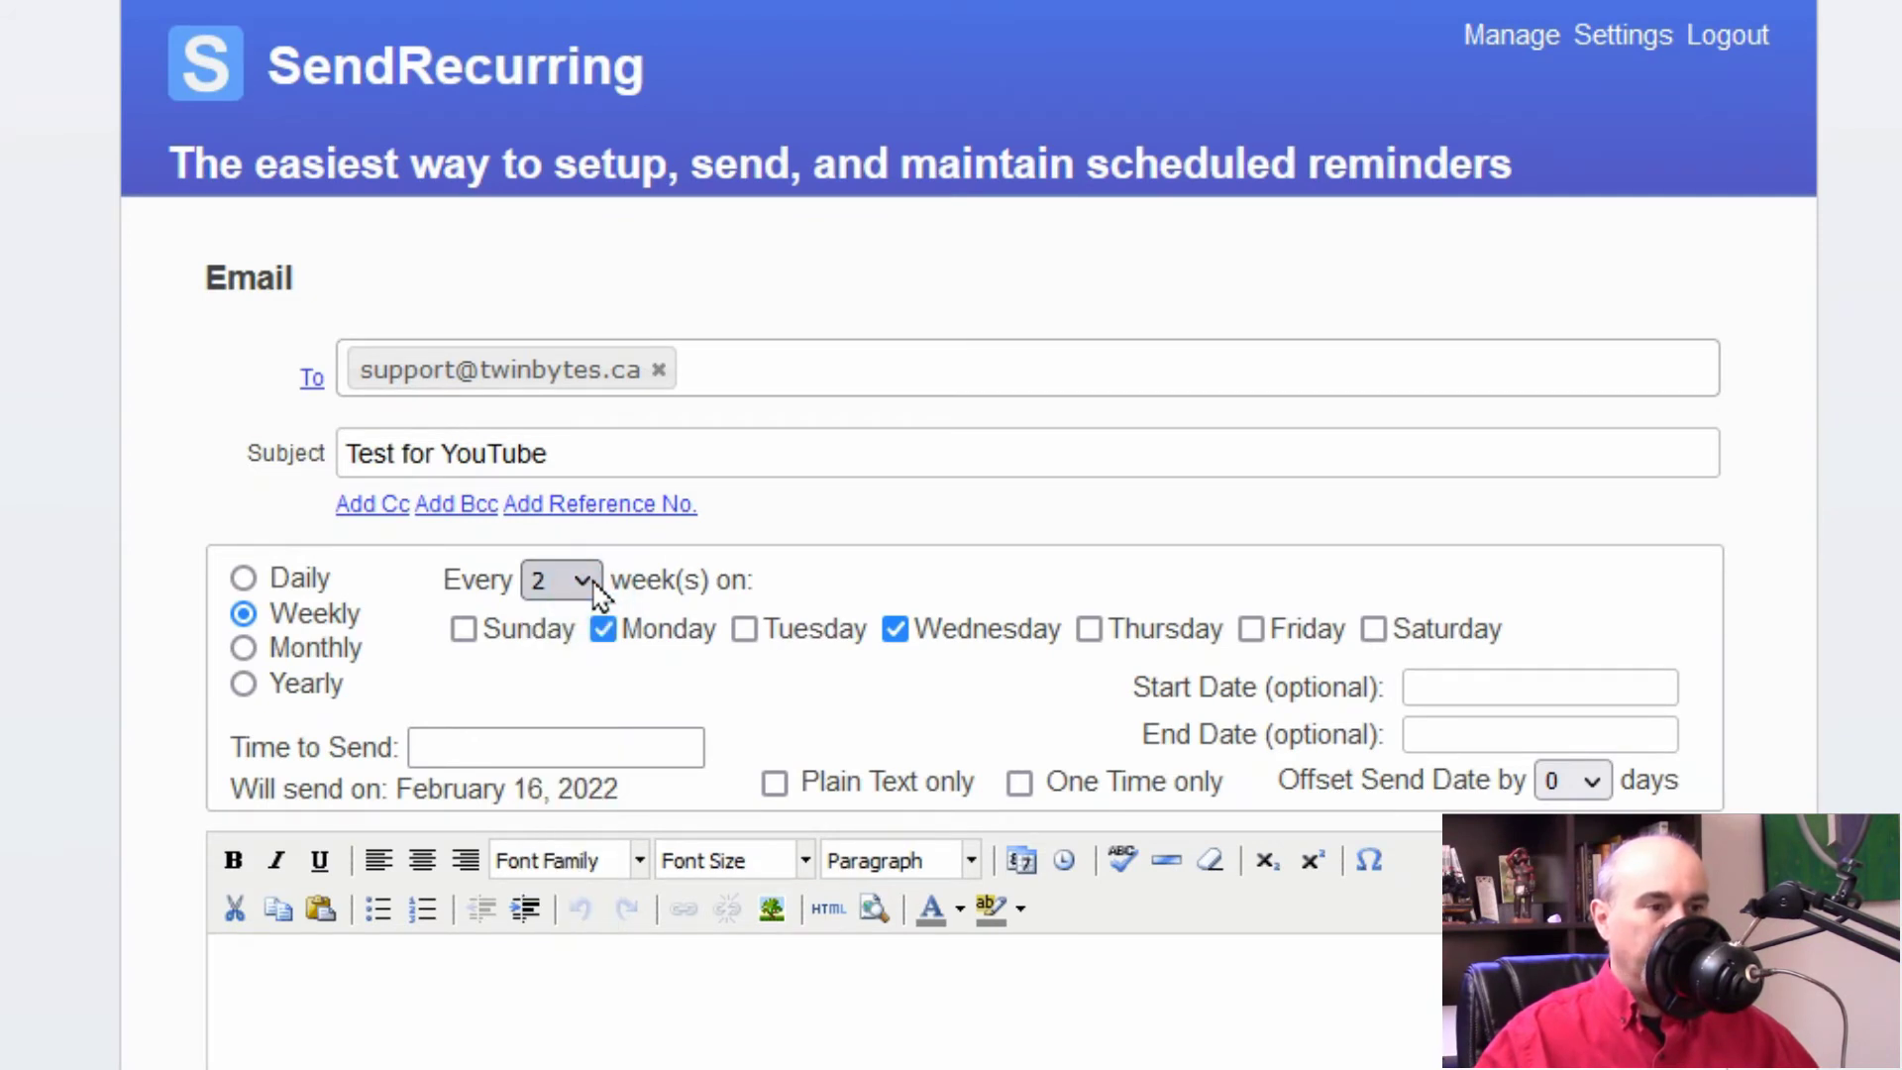
Step: Switch to Monthly on the 4th day, repeating every 5 months
{"action": "left_click", "coordinate": [243, 648]}
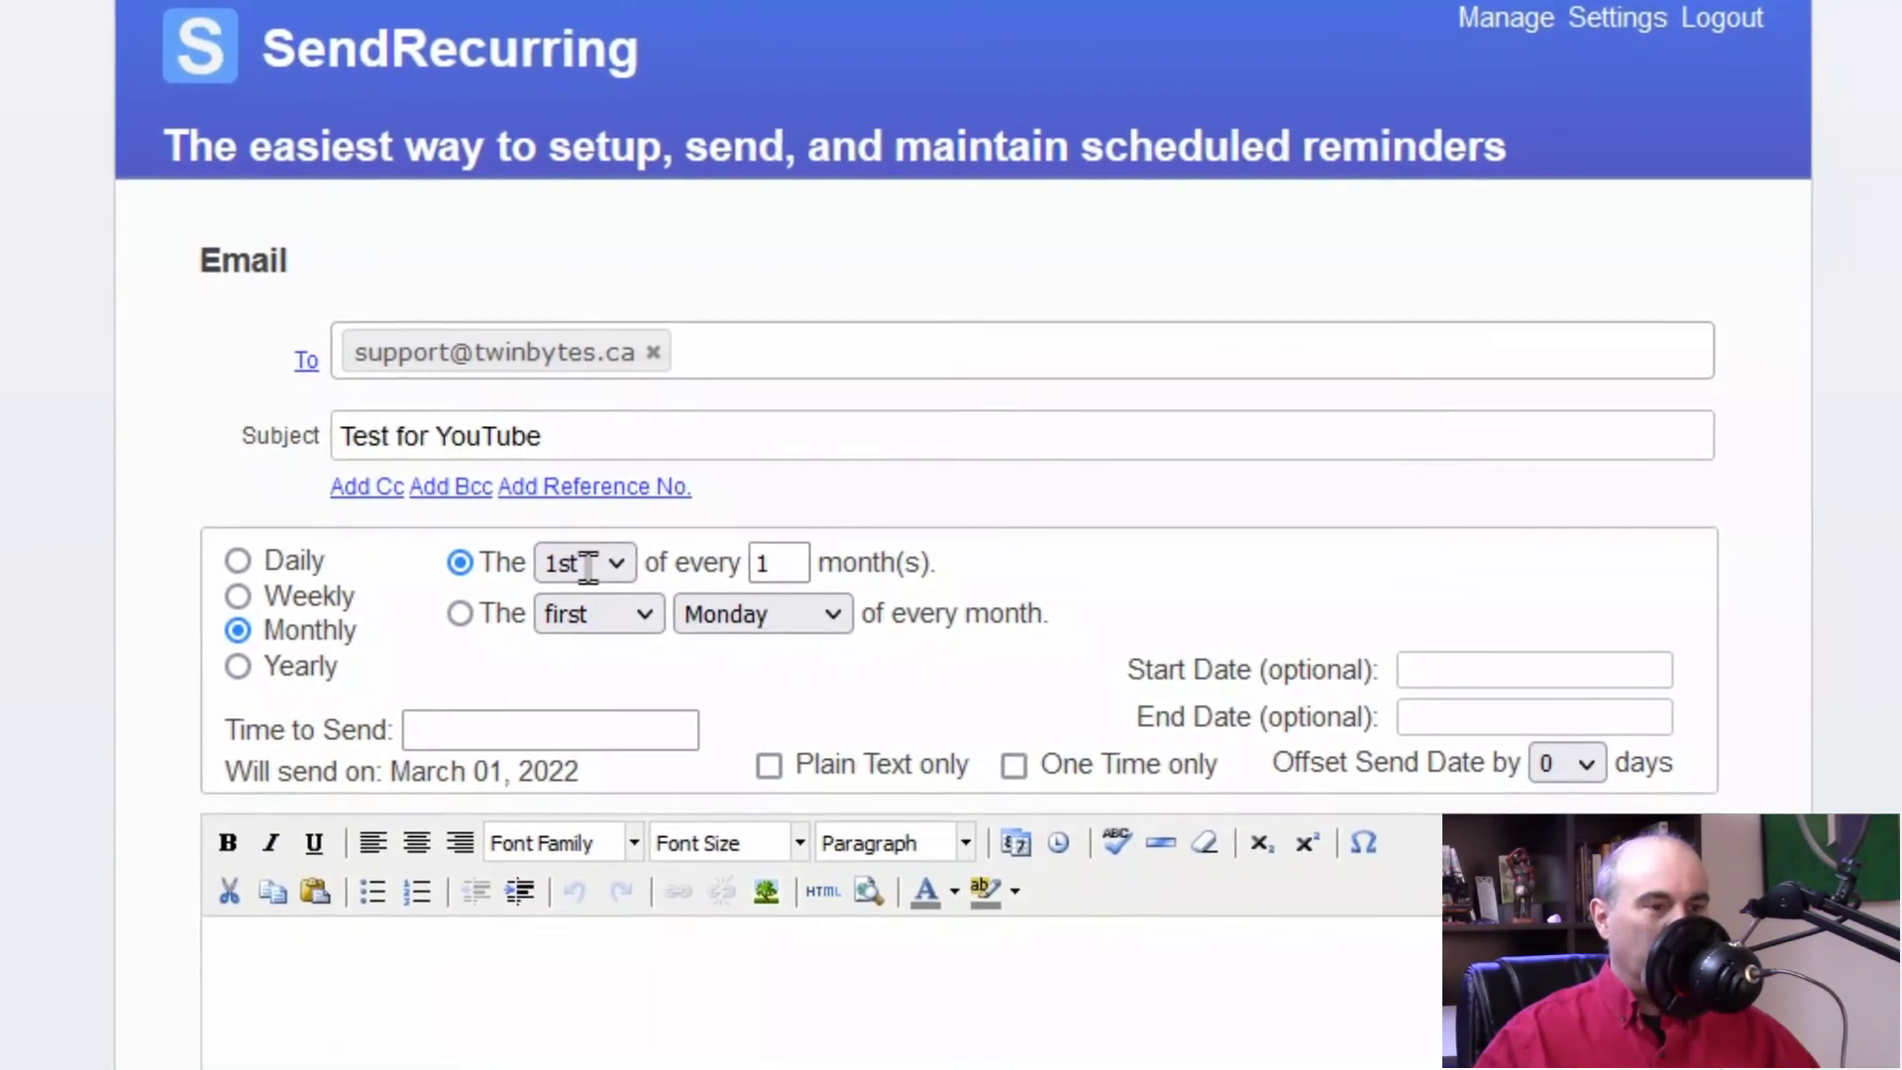
{"action": "left_click", "coordinate": [573, 575]}
{"action": "left_click", "coordinate": [570, 753]}
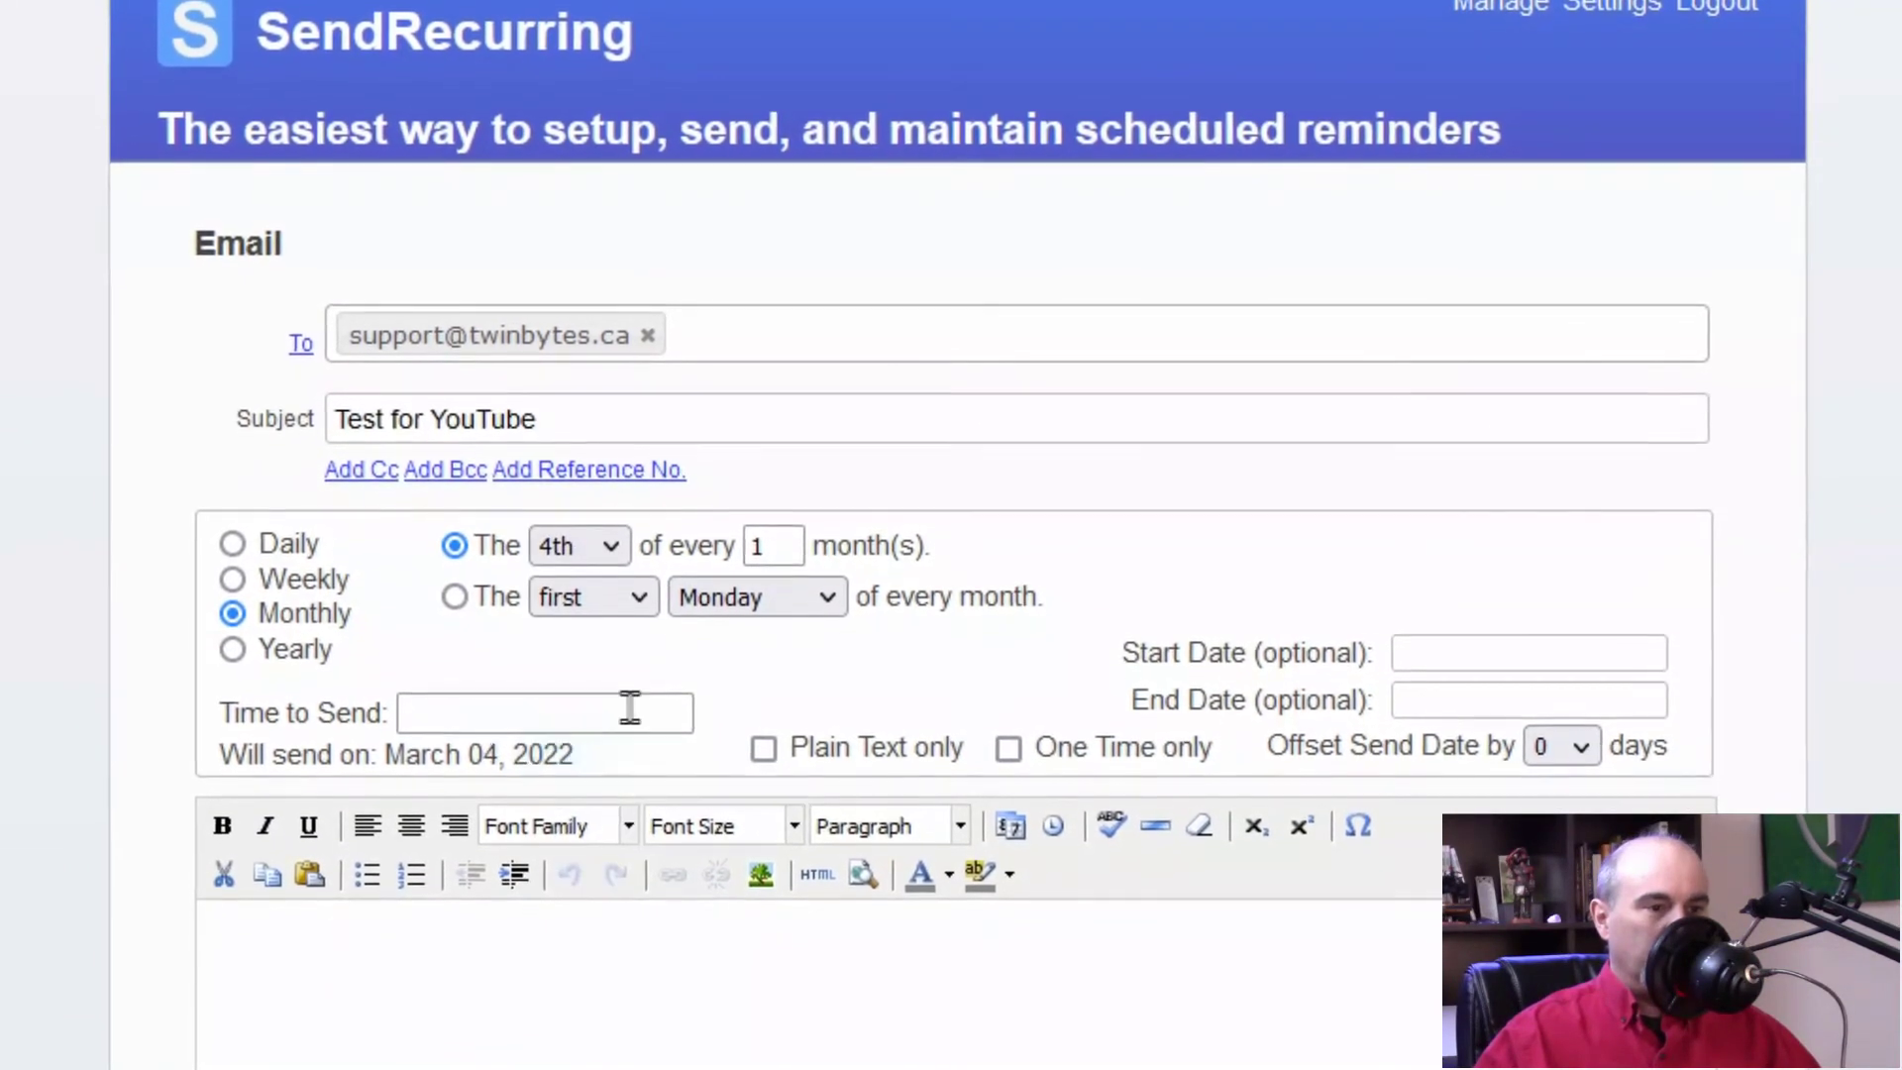
{"action": "left_click_drag", "start_coordinate": [783, 536], "coordinate": [690, 535]}
{"action": "type", "text": "5"}
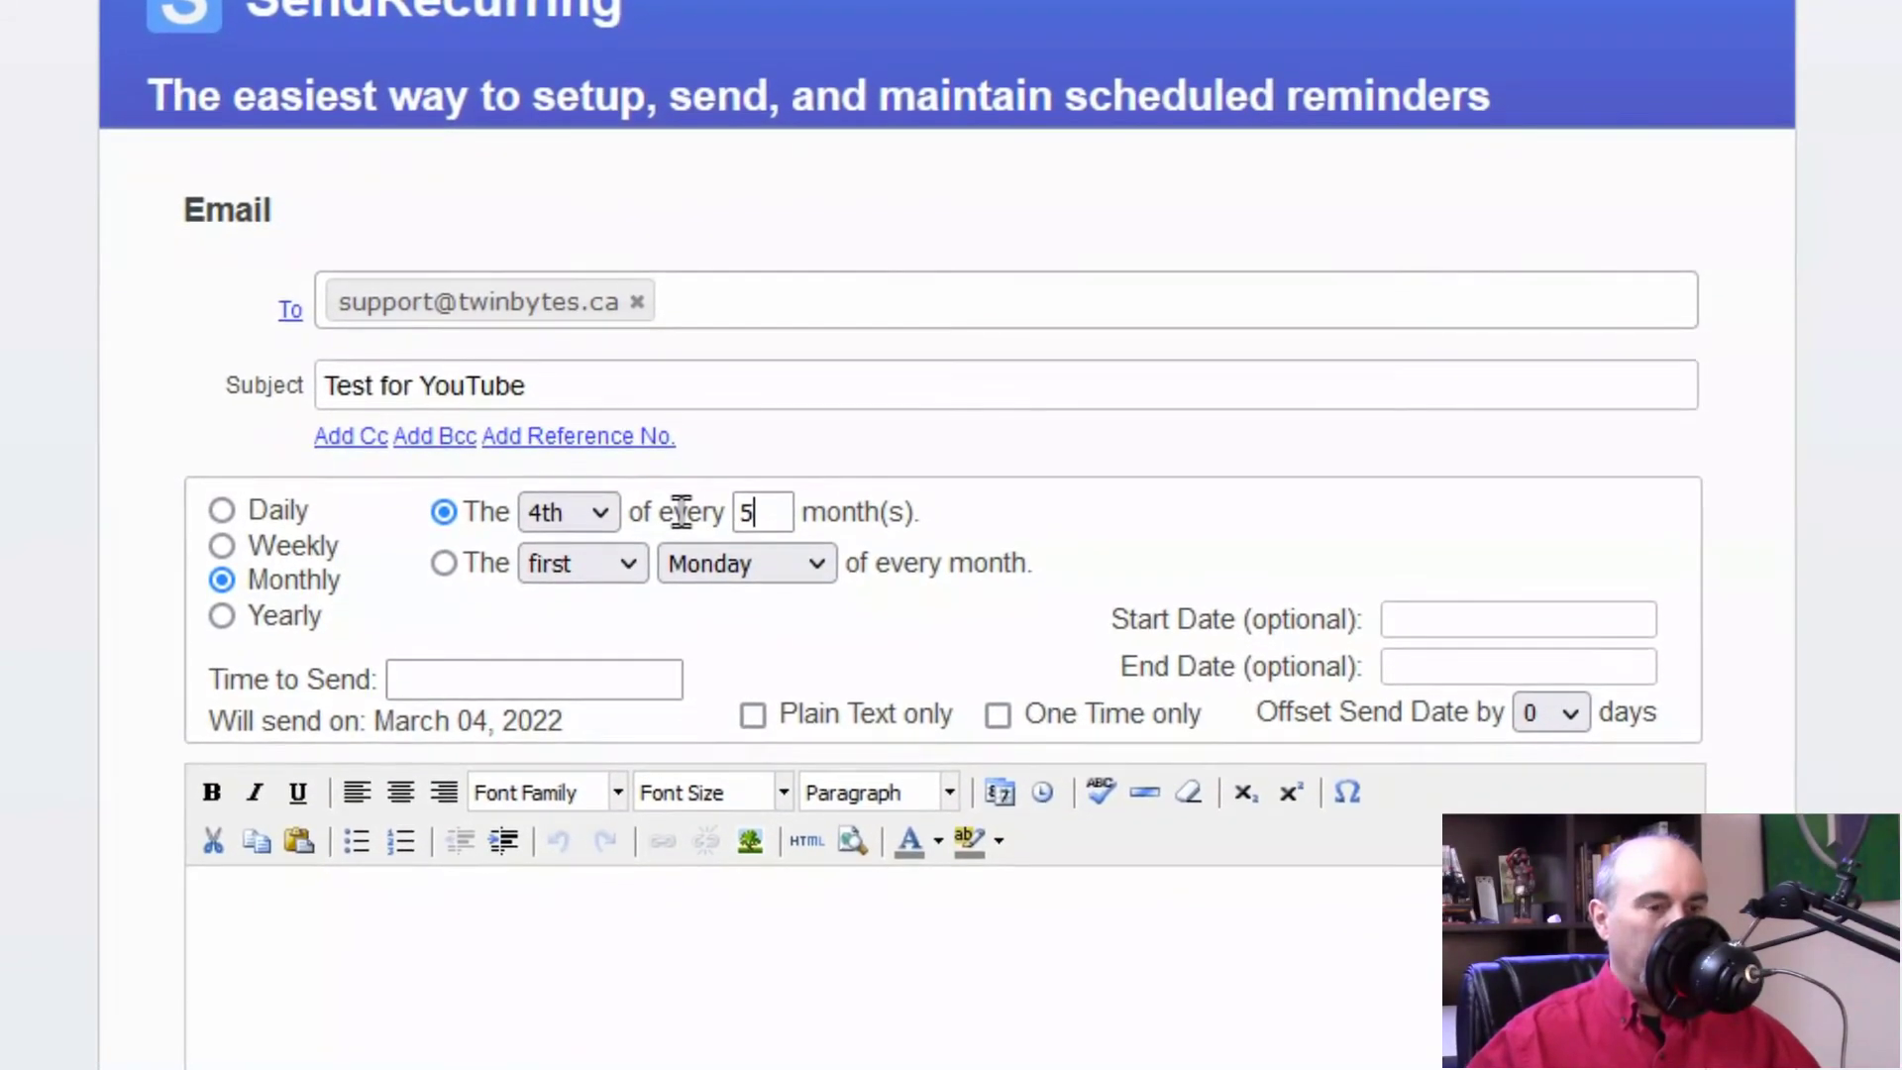
Step: Use a weekday-in-month pattern set to the last Thursday of the month
{"action": "left_click", "coordinate": [436, 538]}
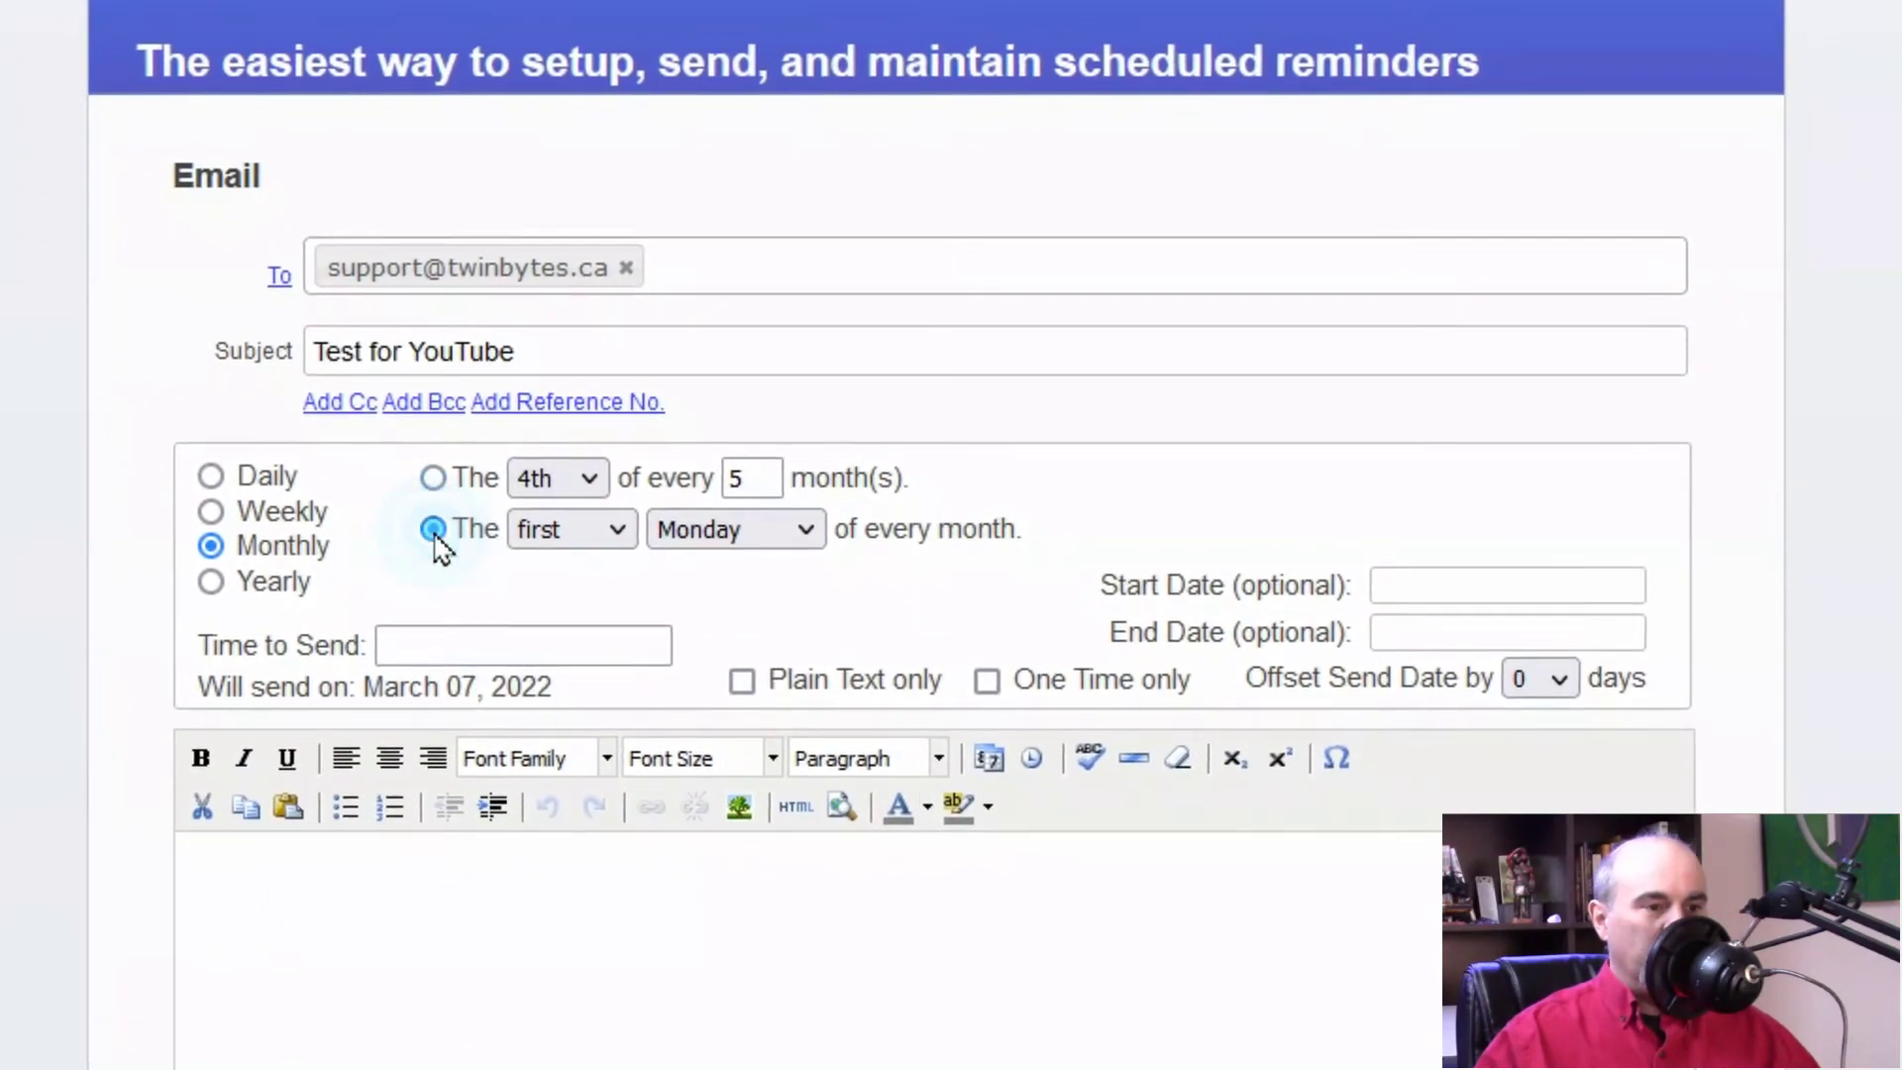
{"action": "left_click", "coordinate": [562, 535]}
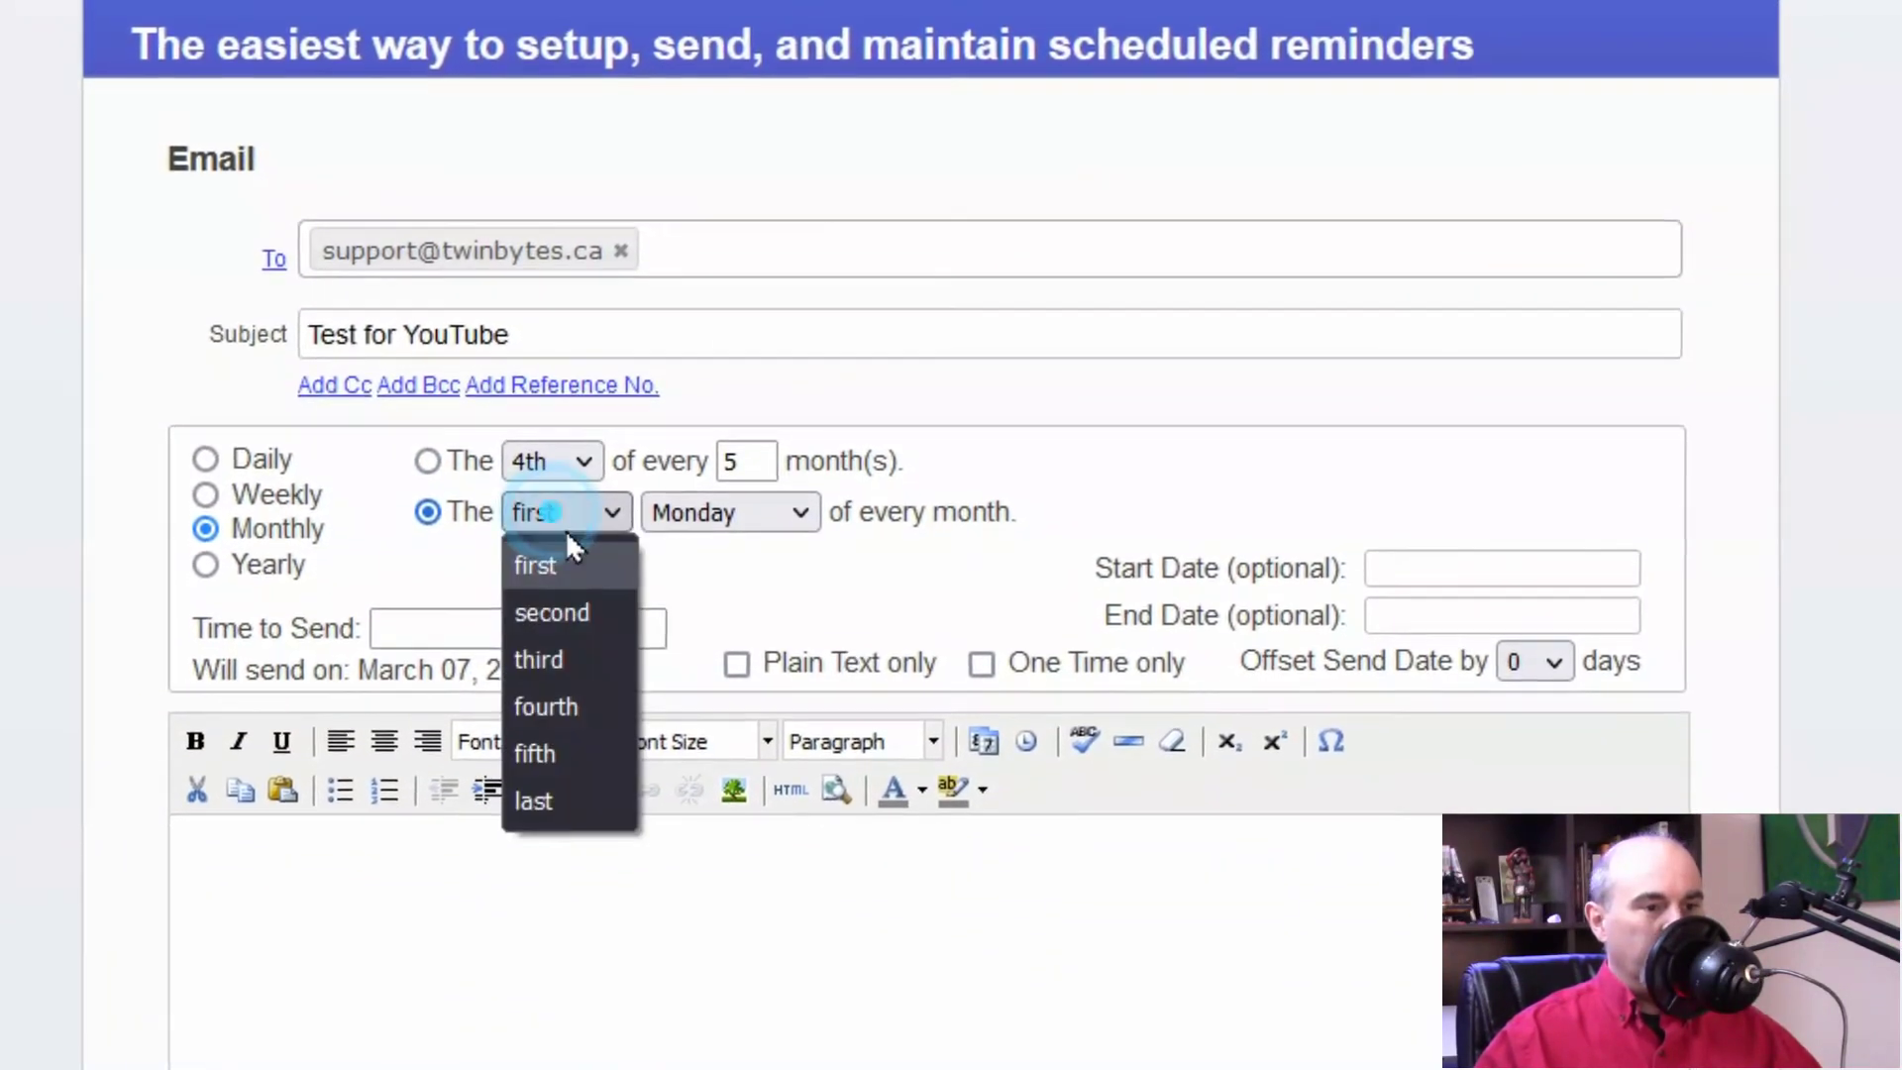
{"action": "left_click", "coordinate": [555, 782]}
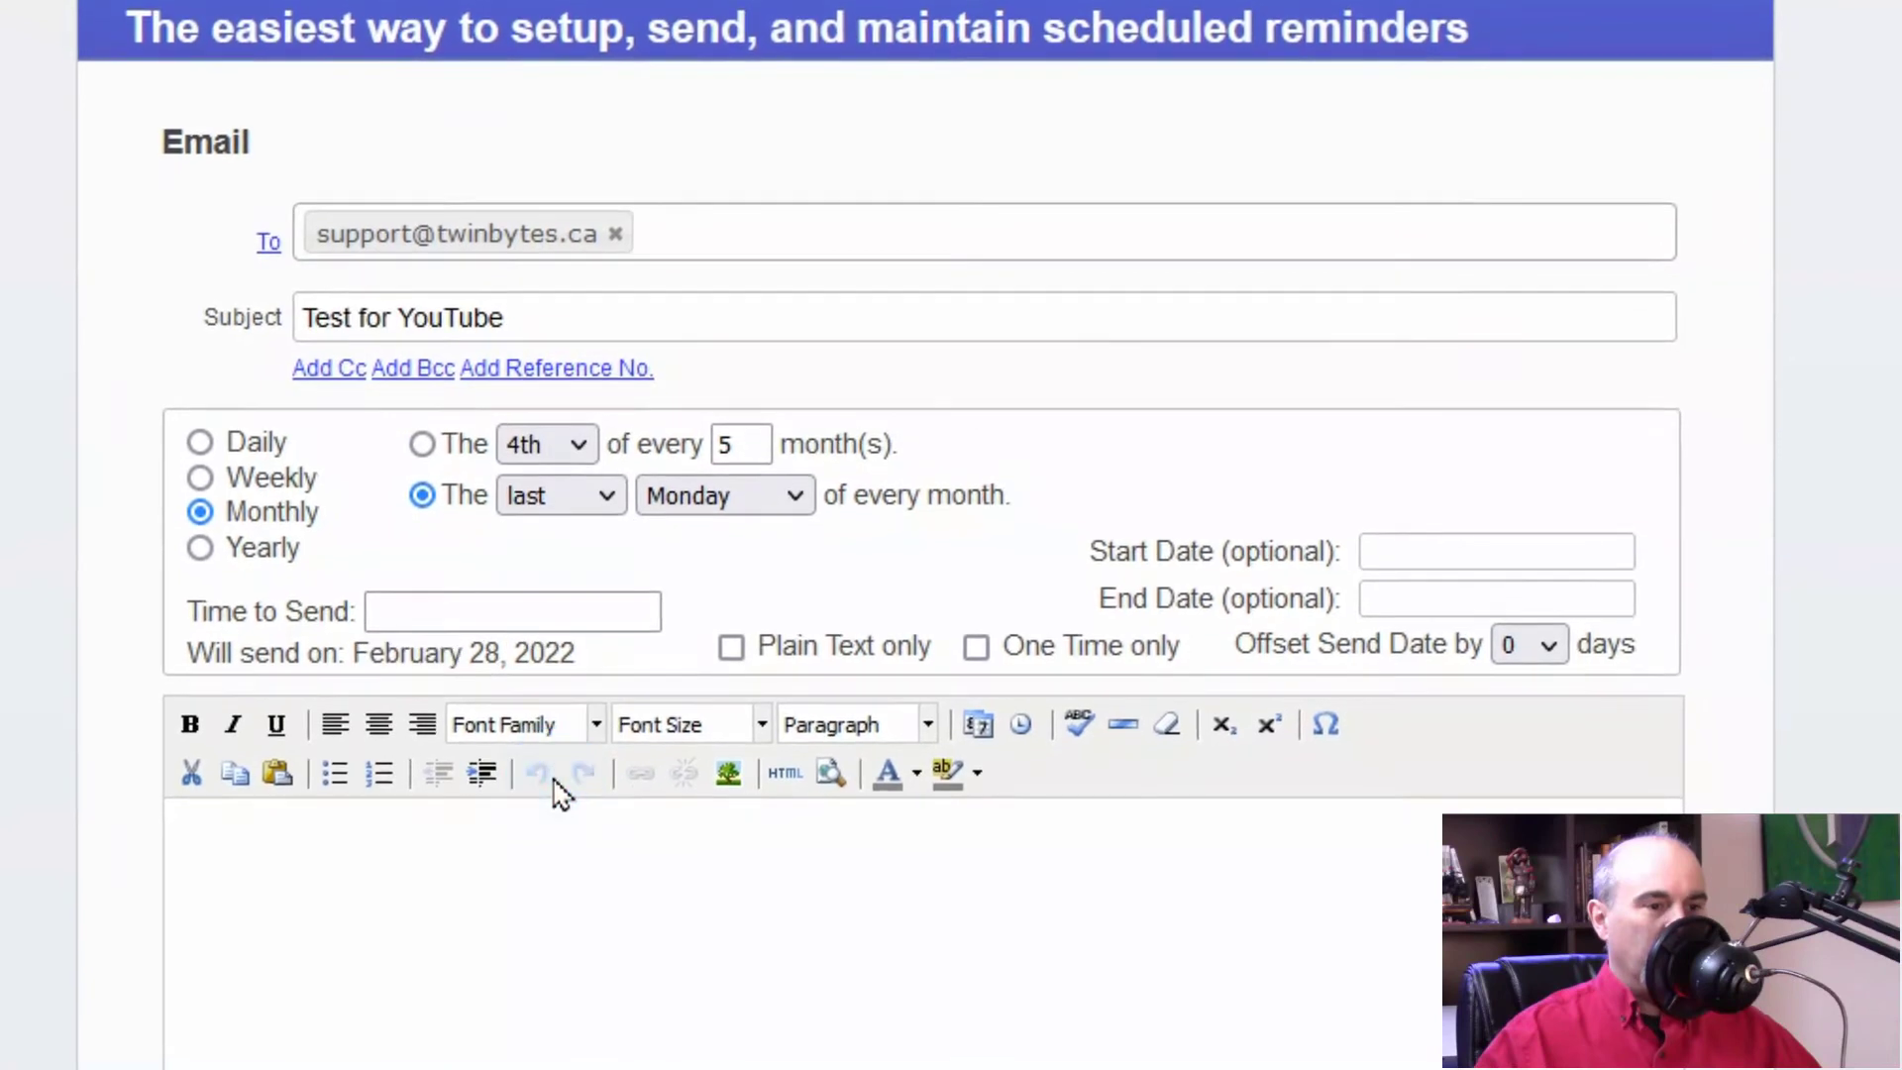
{"action": "left_click", "coordinate": [736, 501]}
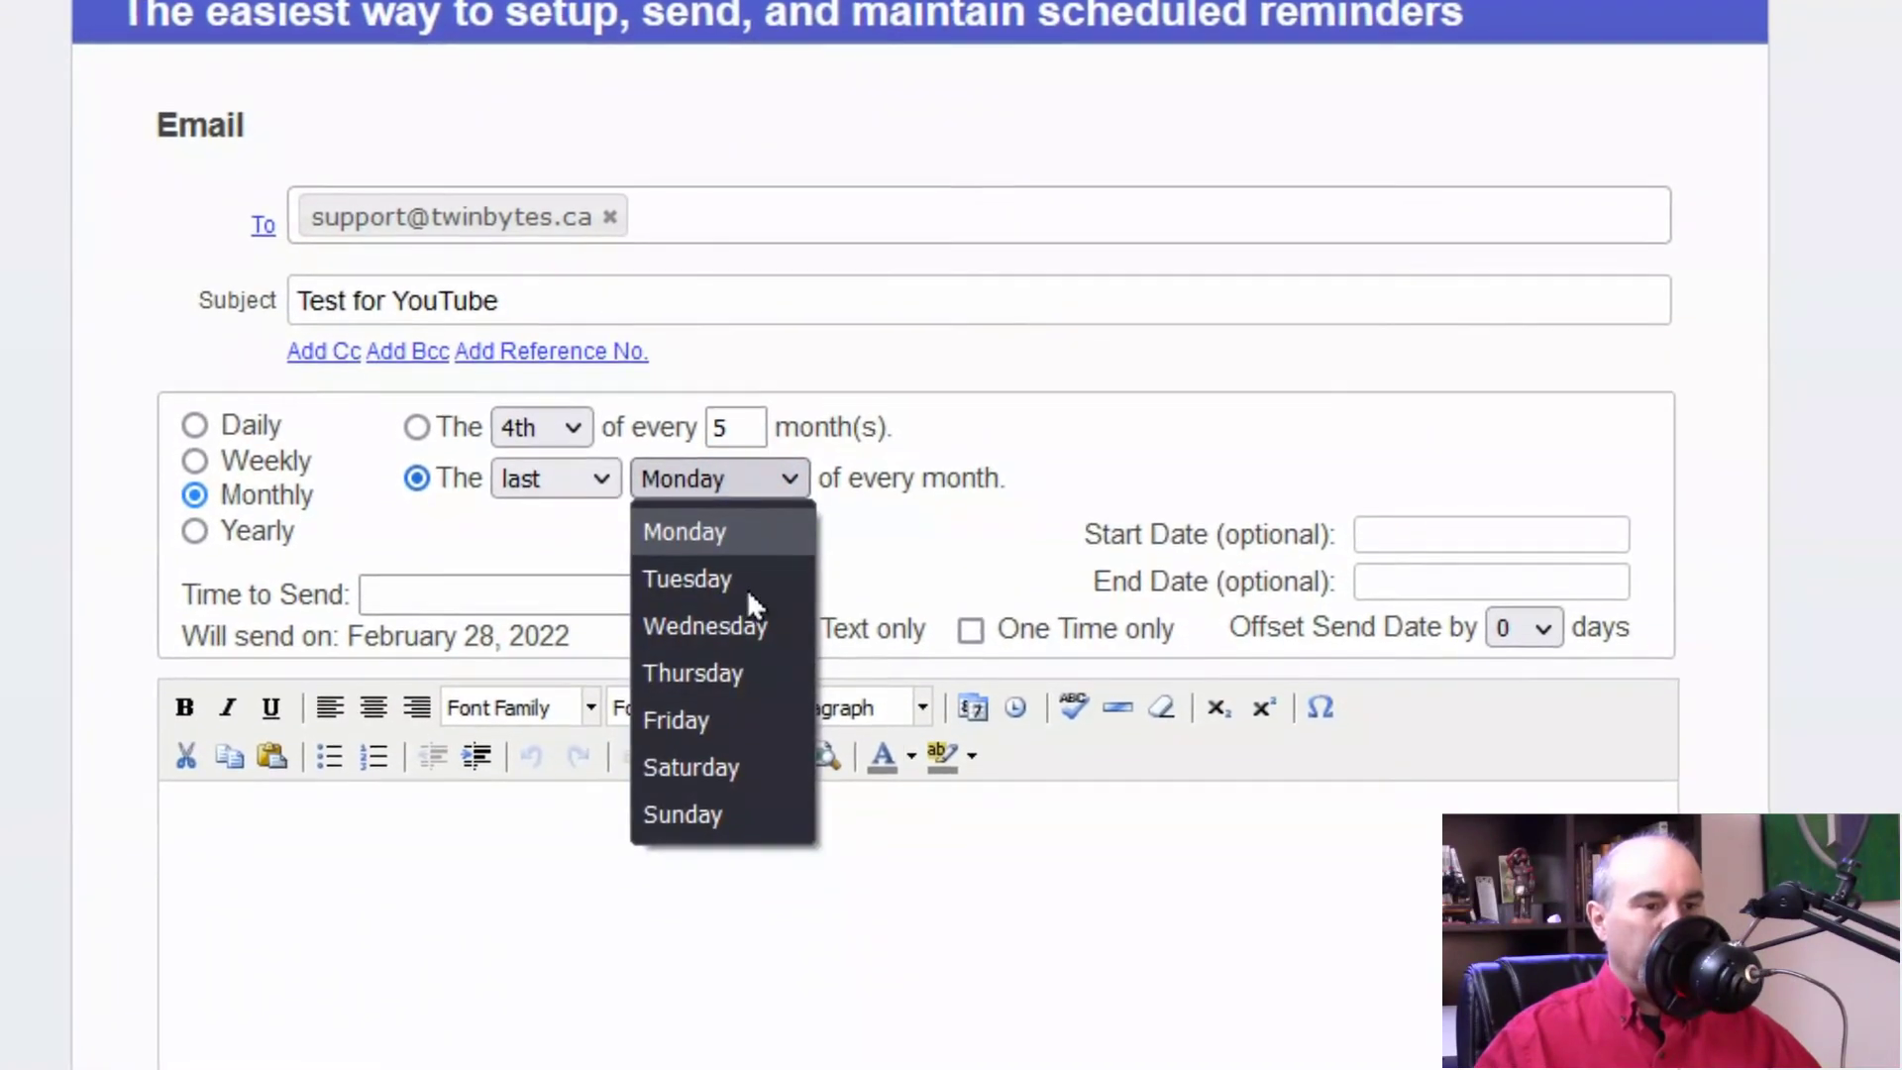
{"action": "left_click", "coordinate": [739, 666]}
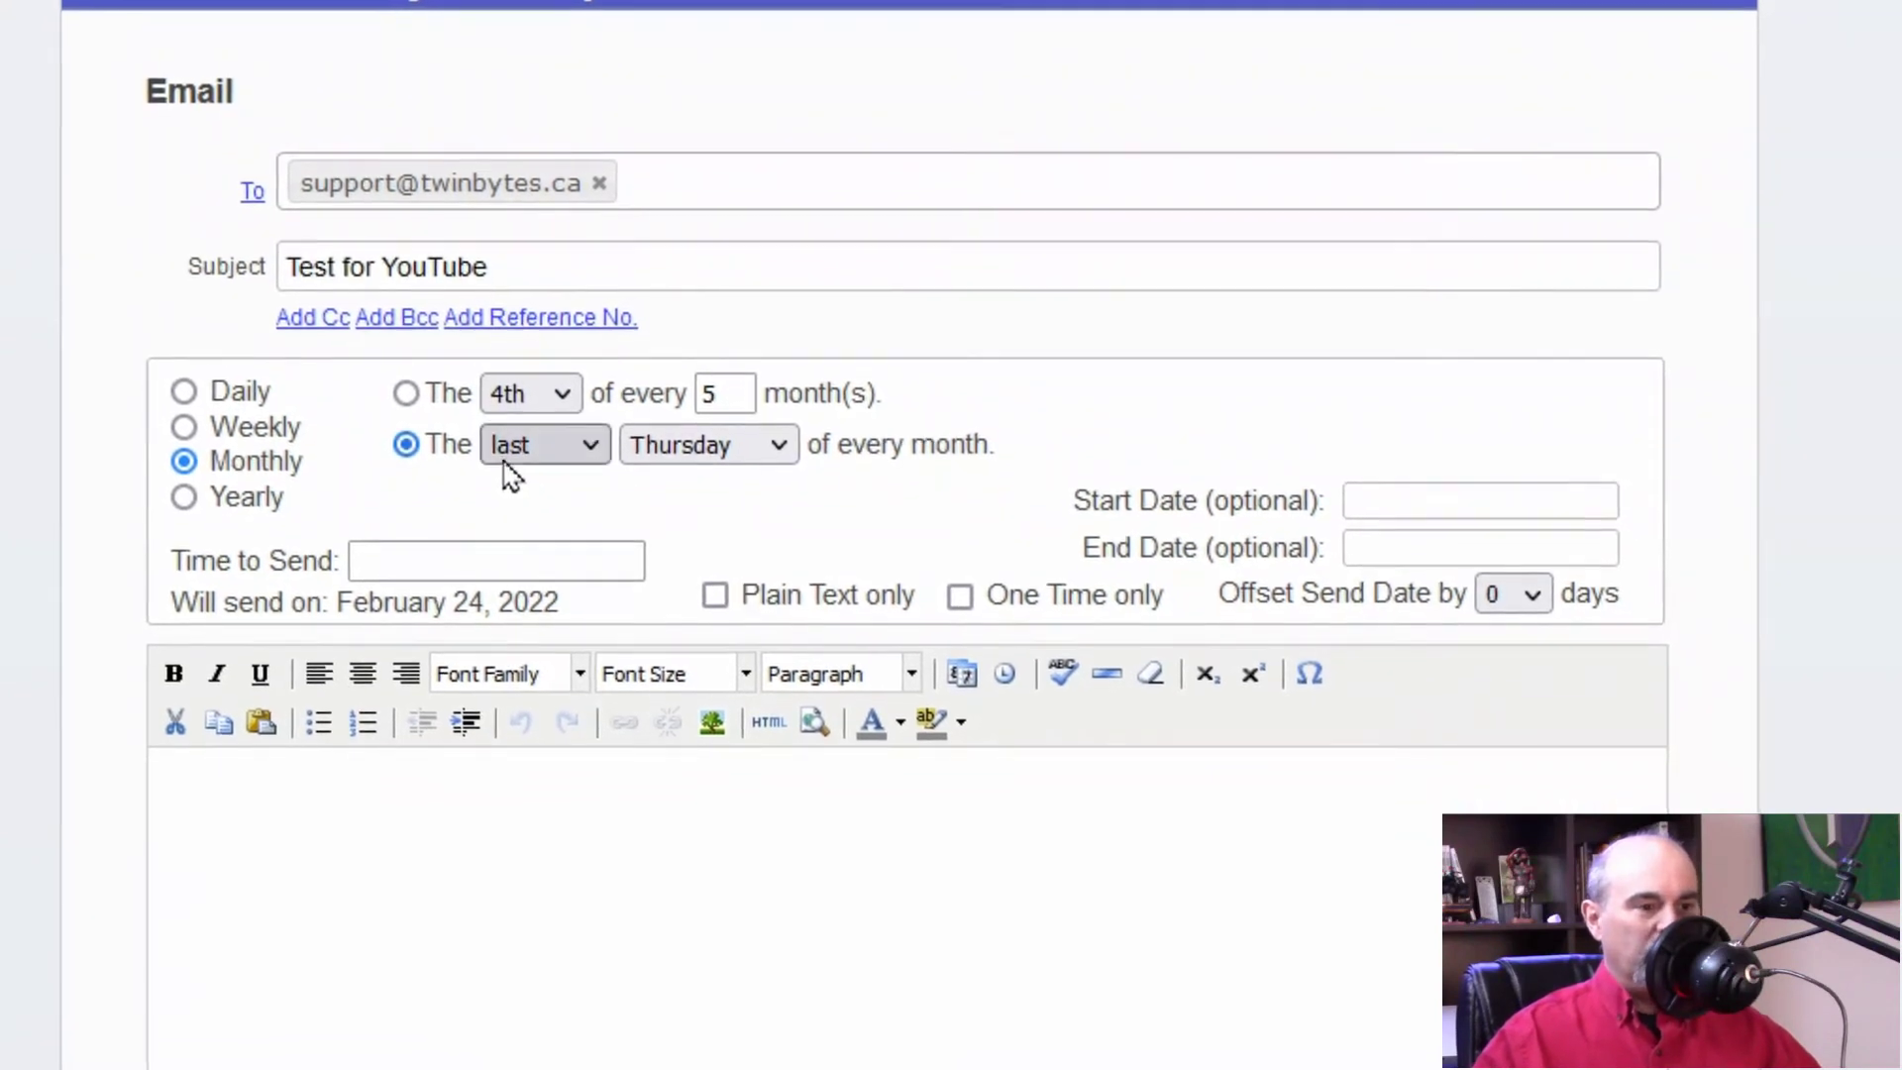
Step: Change the monthly pattern to the second Tuesday of every month
{"action": "left_click", "coordinate": [543, 445]}
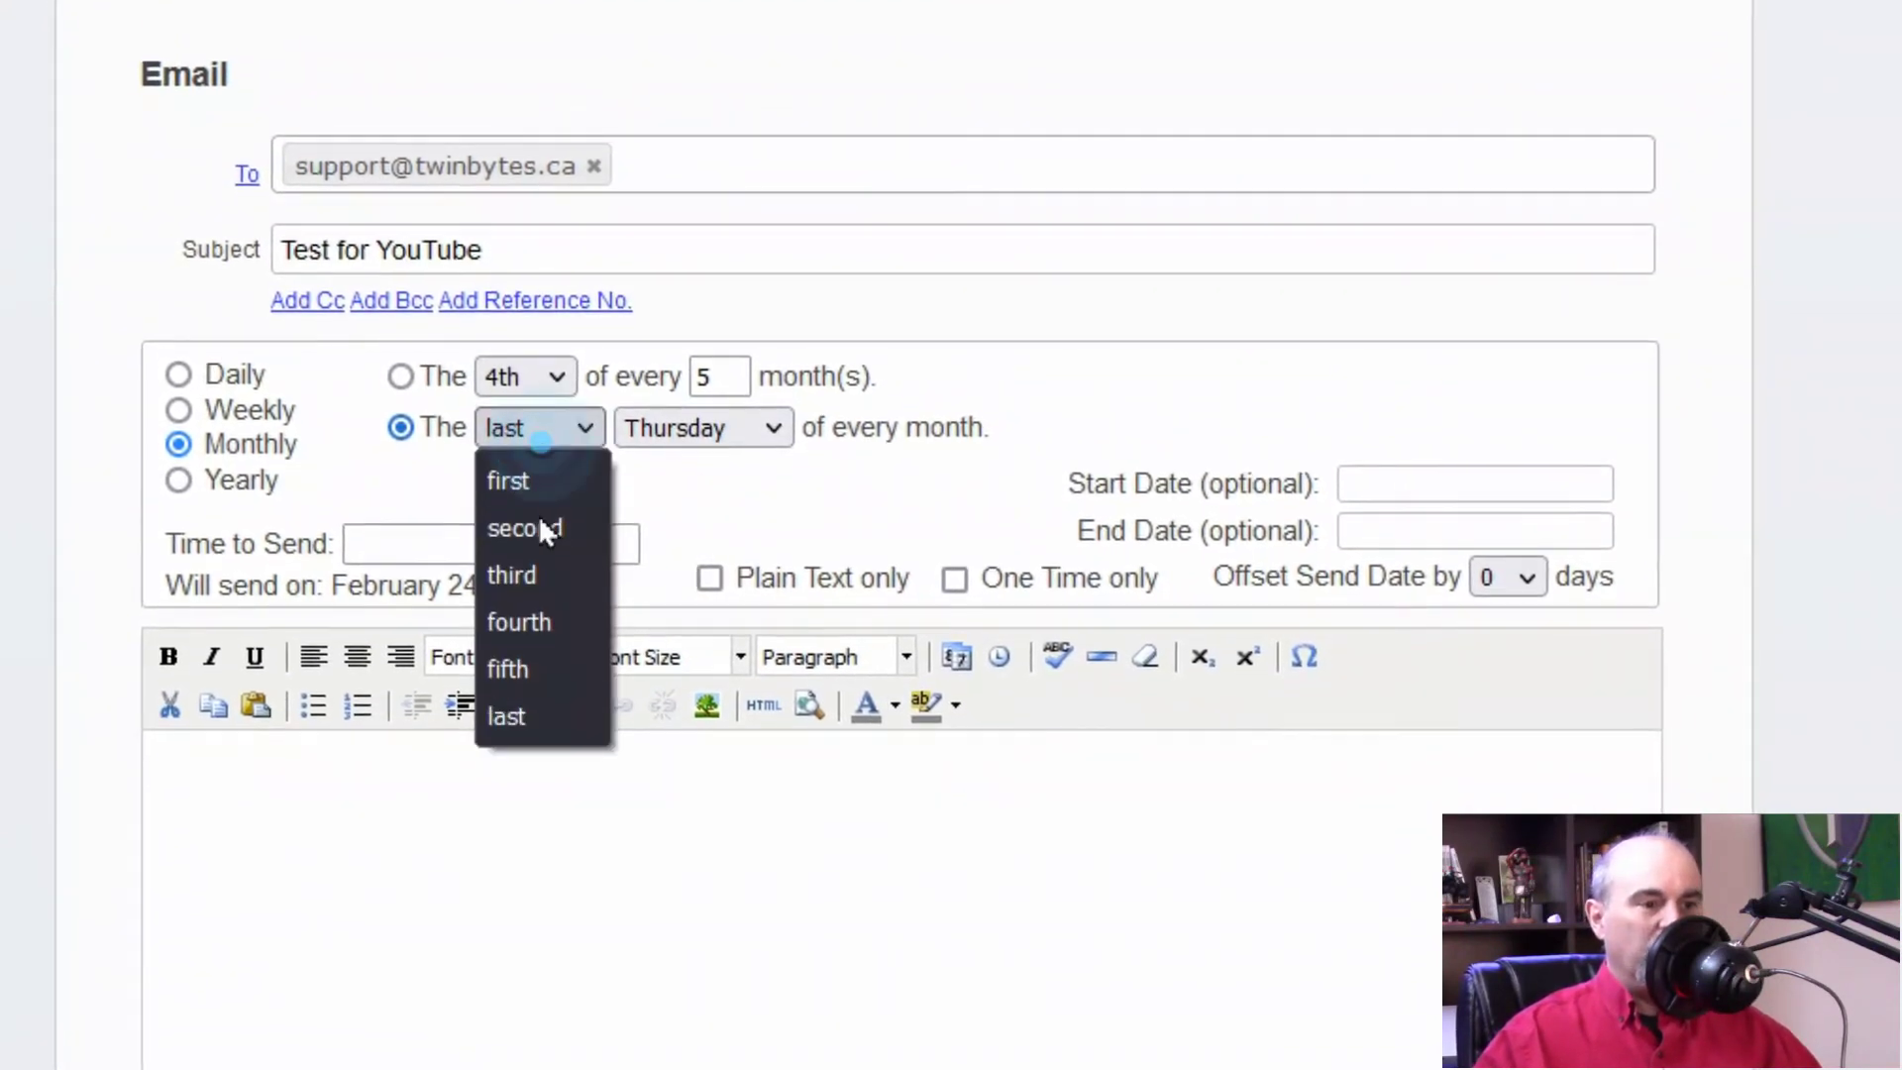
{"action": "left_click", "coordinate": [518, 526]}
{"action": "left_click", "coordinate": [739, 418]}
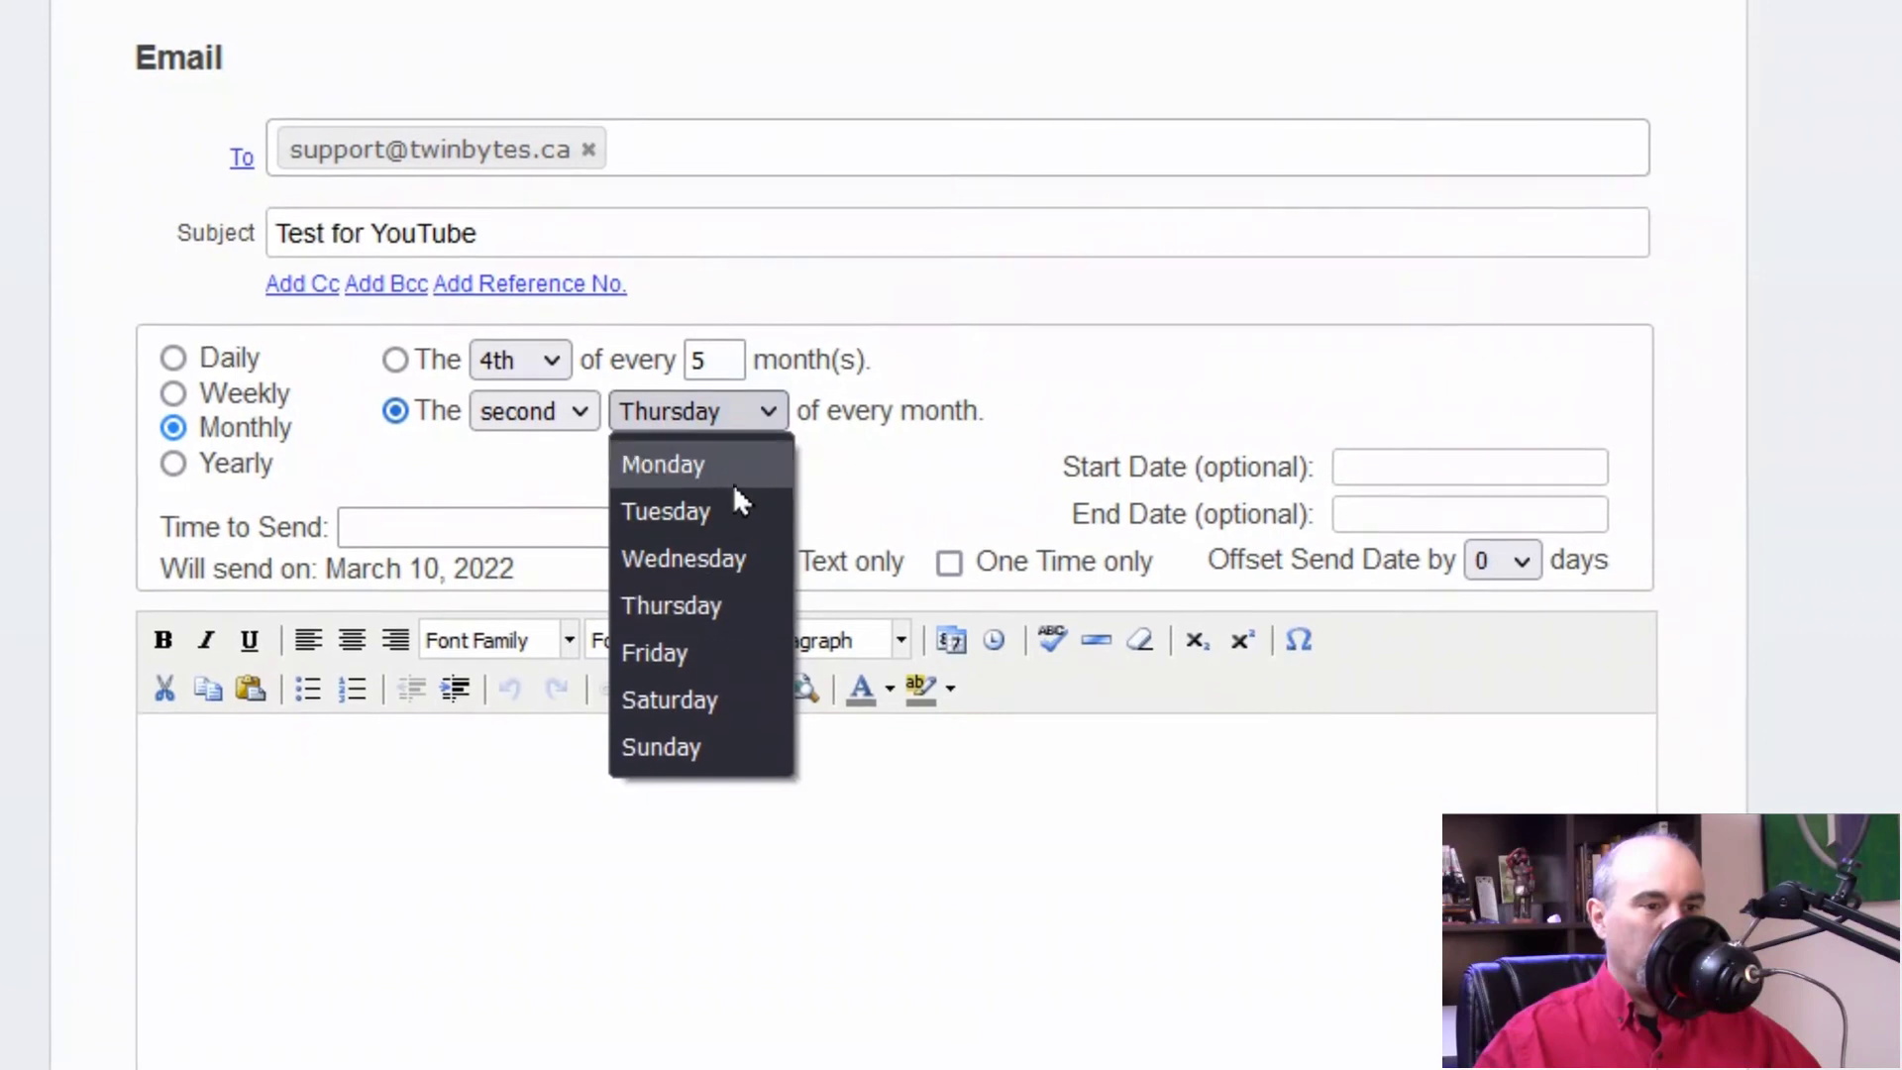
{"action": "left_click", "coordinate": [734, 505]}
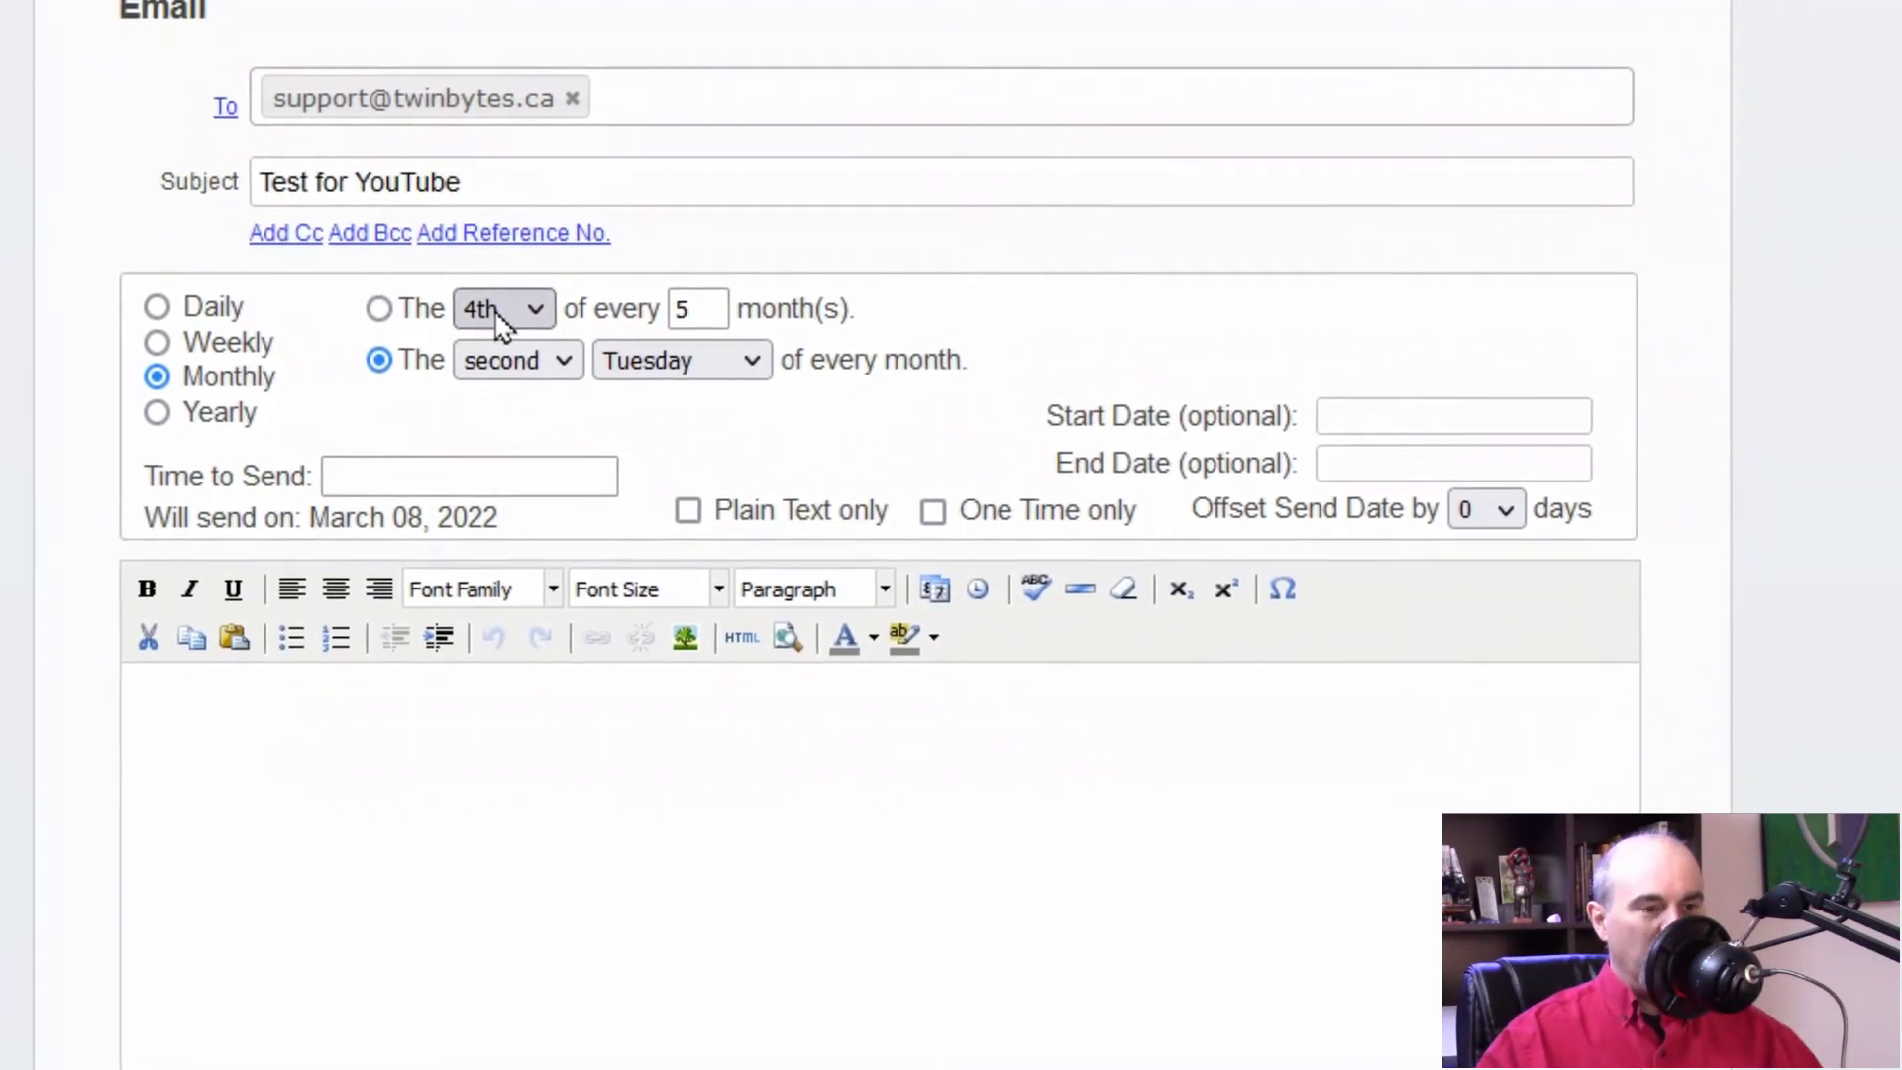
{"action": "left_click", "coordinate": [536, 322]}
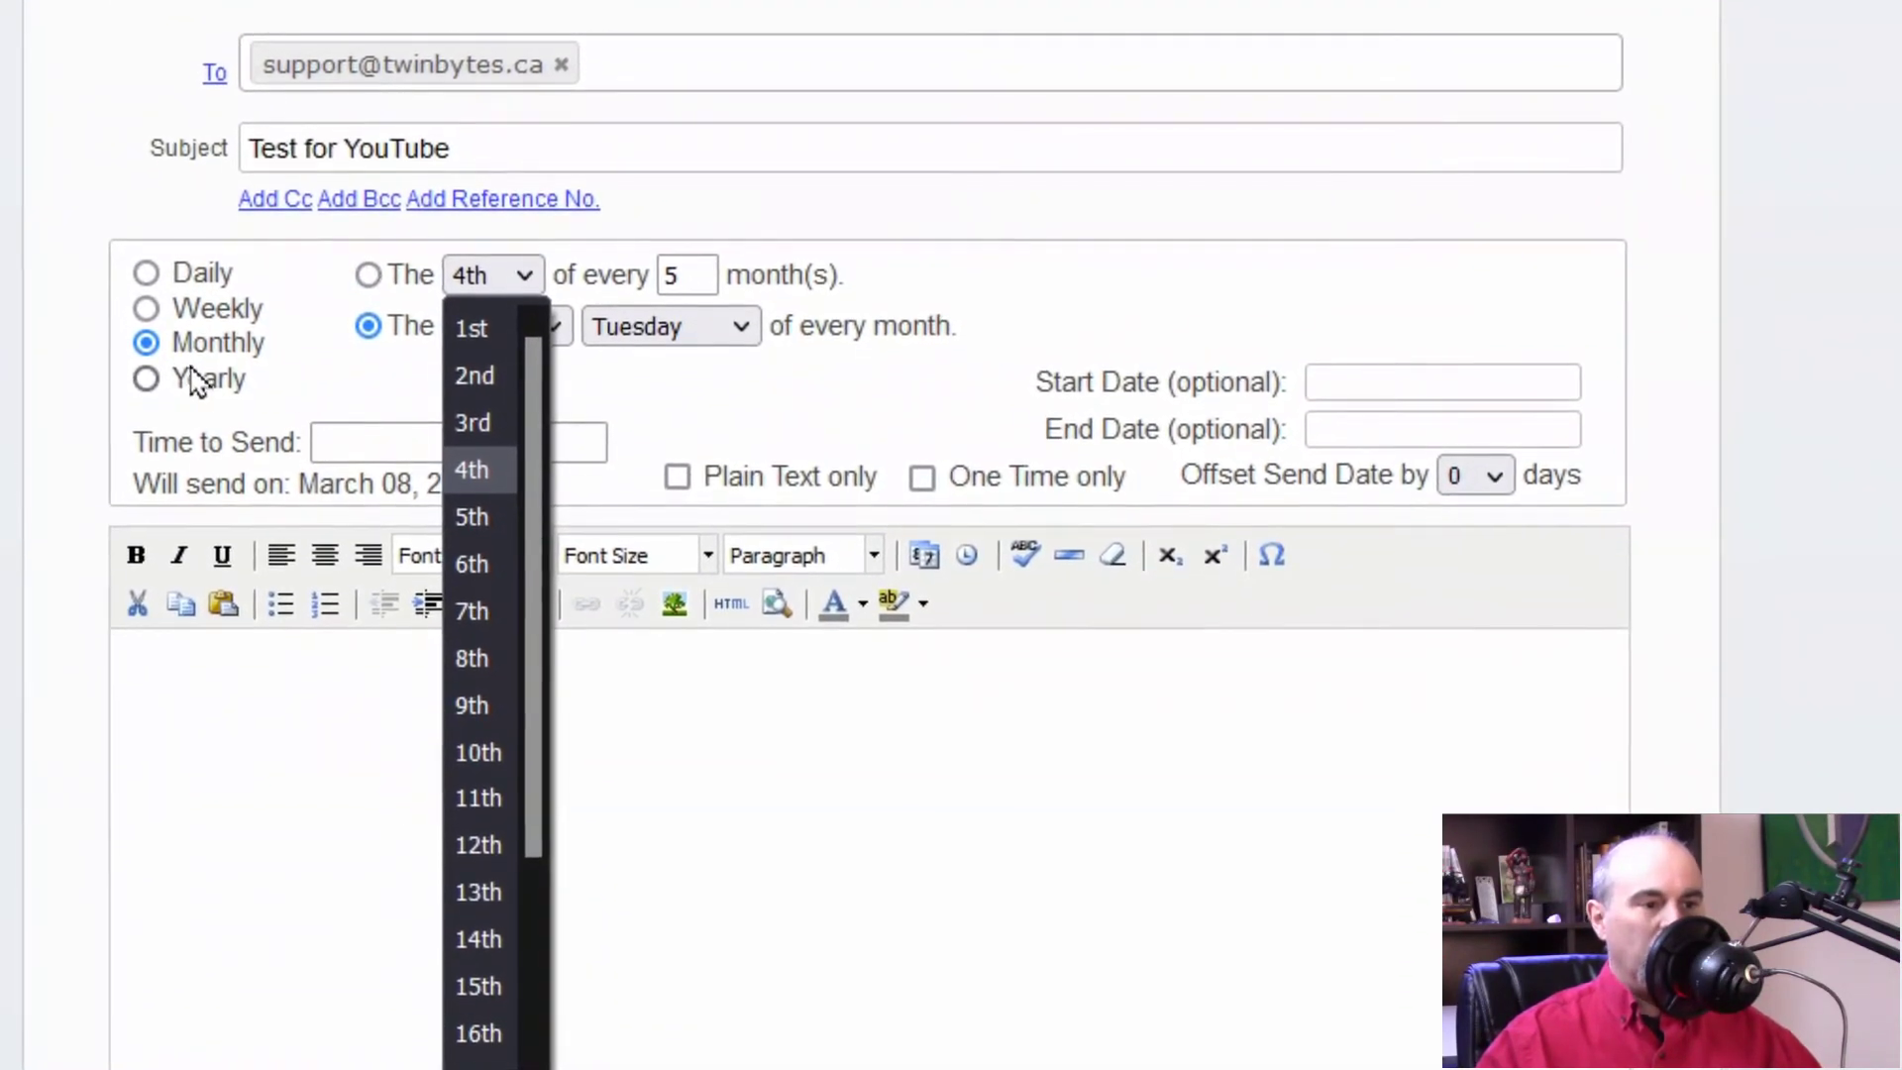
{"action": "left_click", "coordinate": [148, 387]}
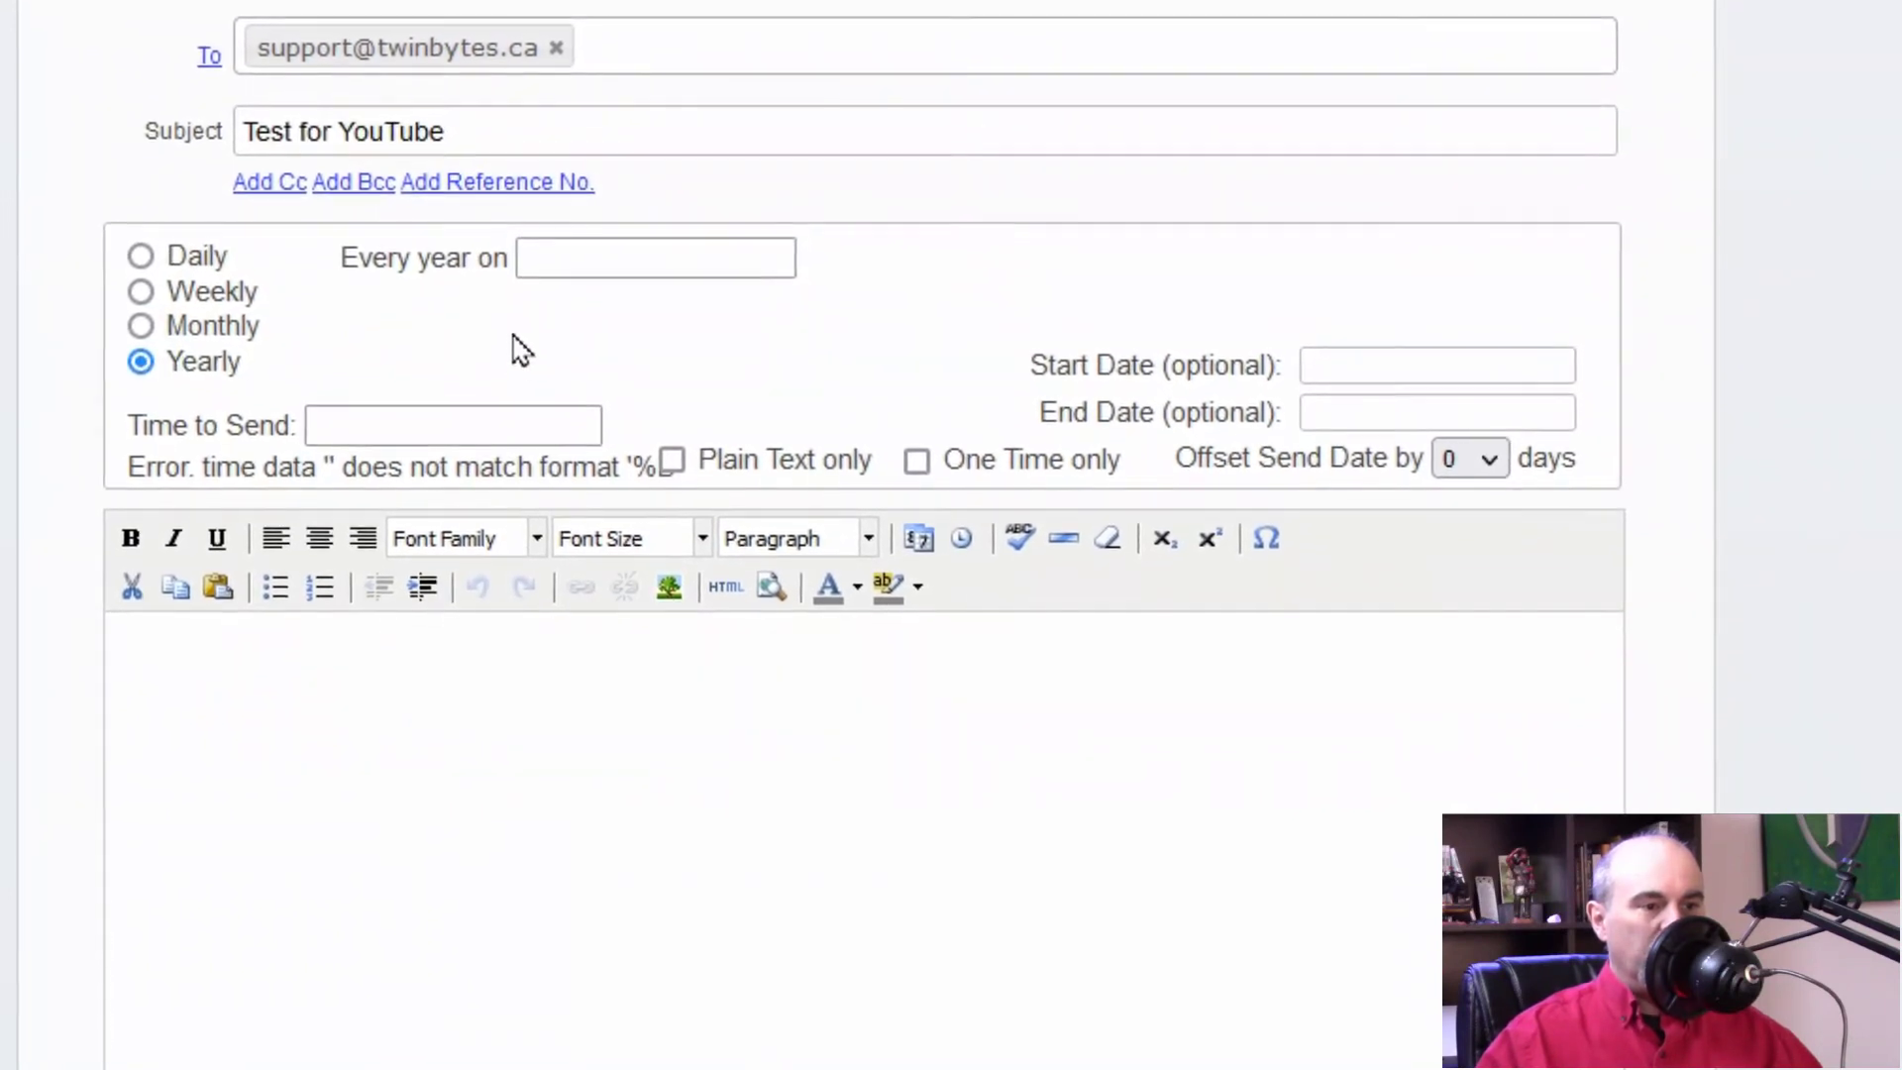
Step: Set the yearly date to February 17 and the start date to February 17, 2022
{"action": "left_click", "coordinate": [545, 243]}
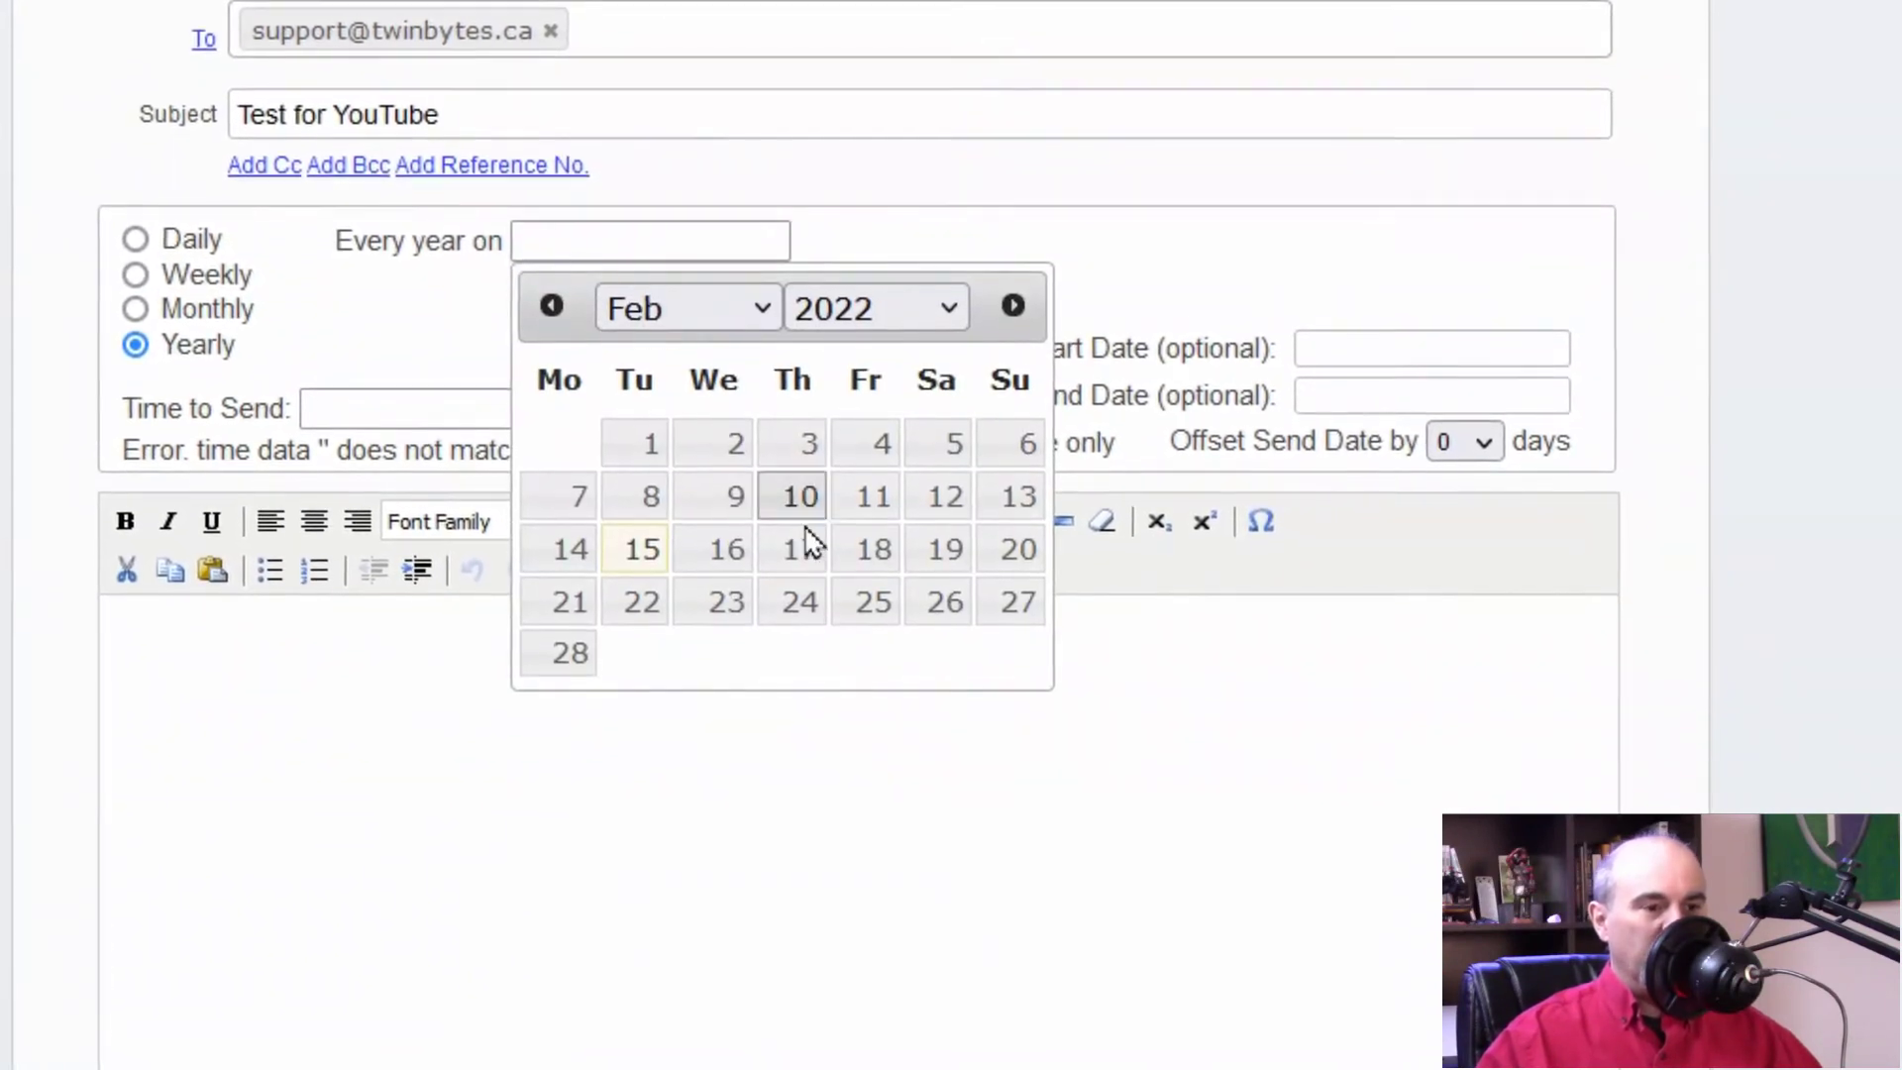
{"action": "left_click", "coordinate": [795, 555]}
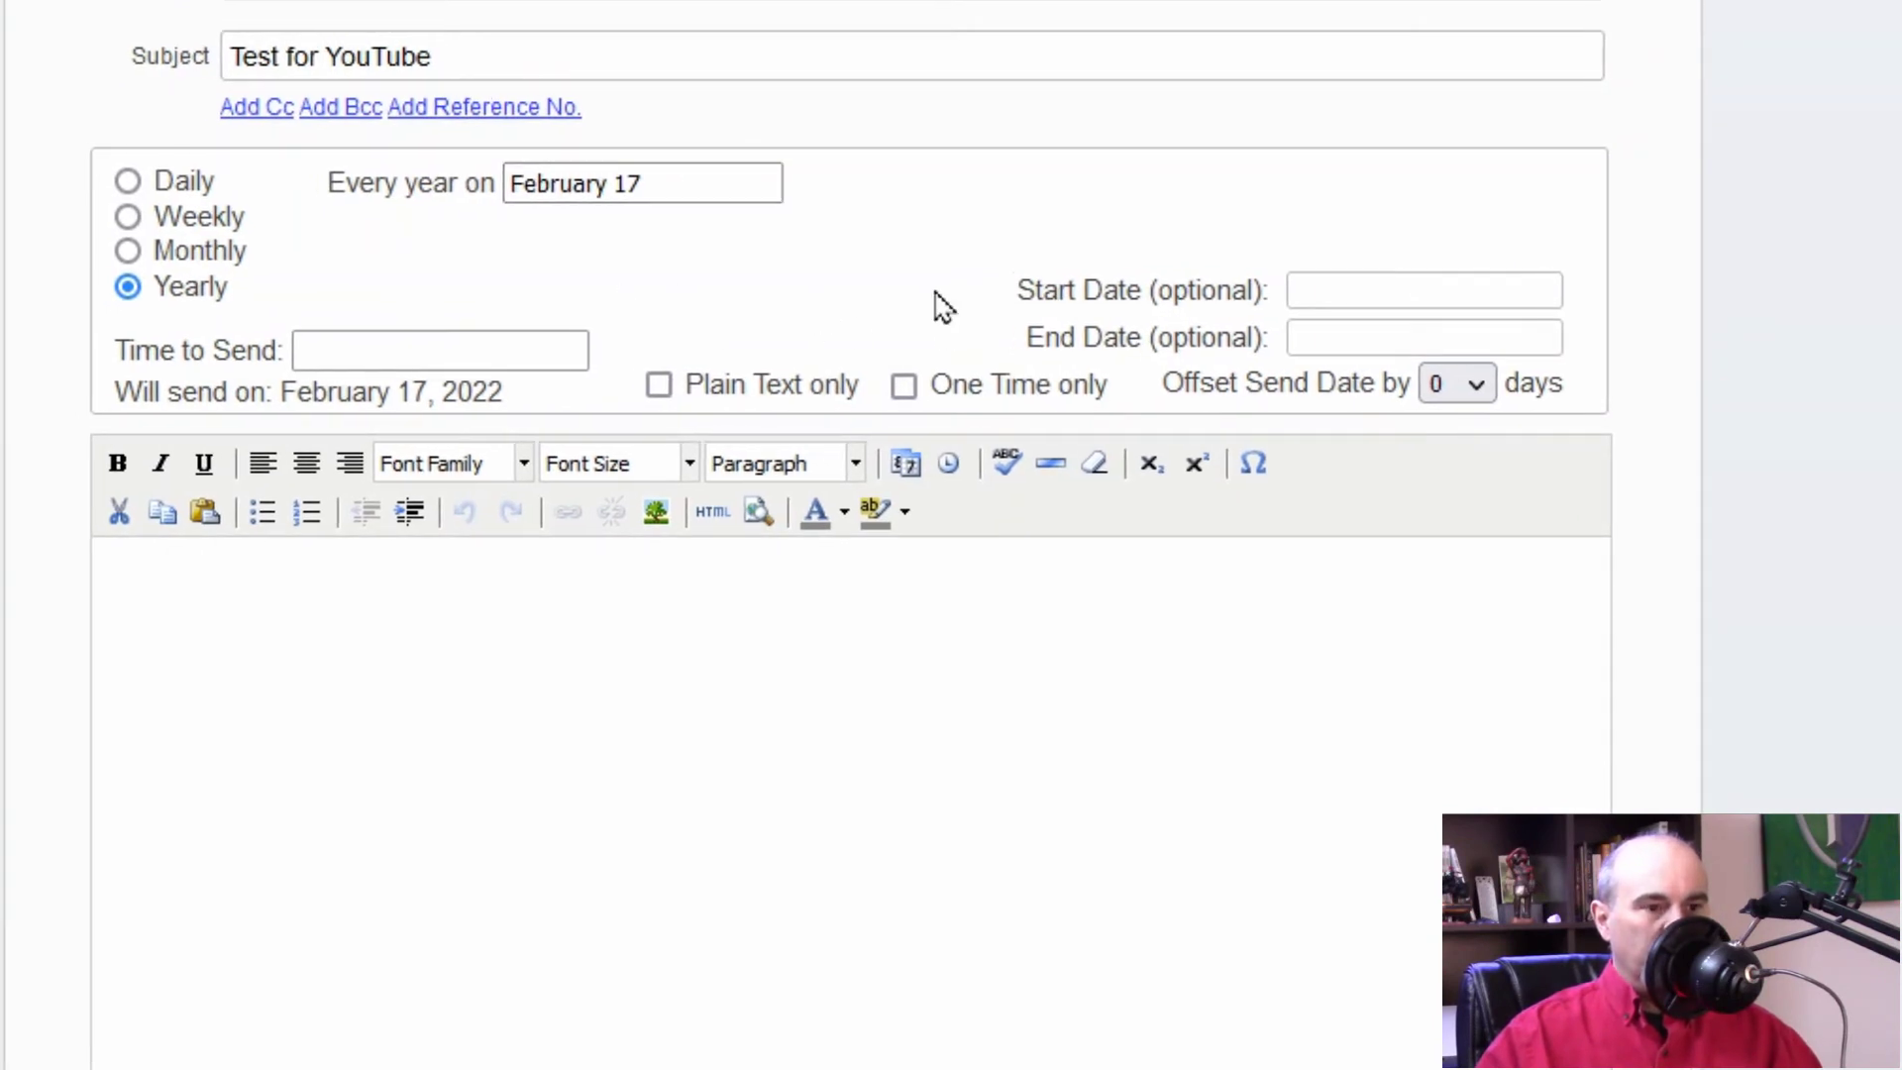
{"action": "left_click", "coordinate": [1402, 291]}
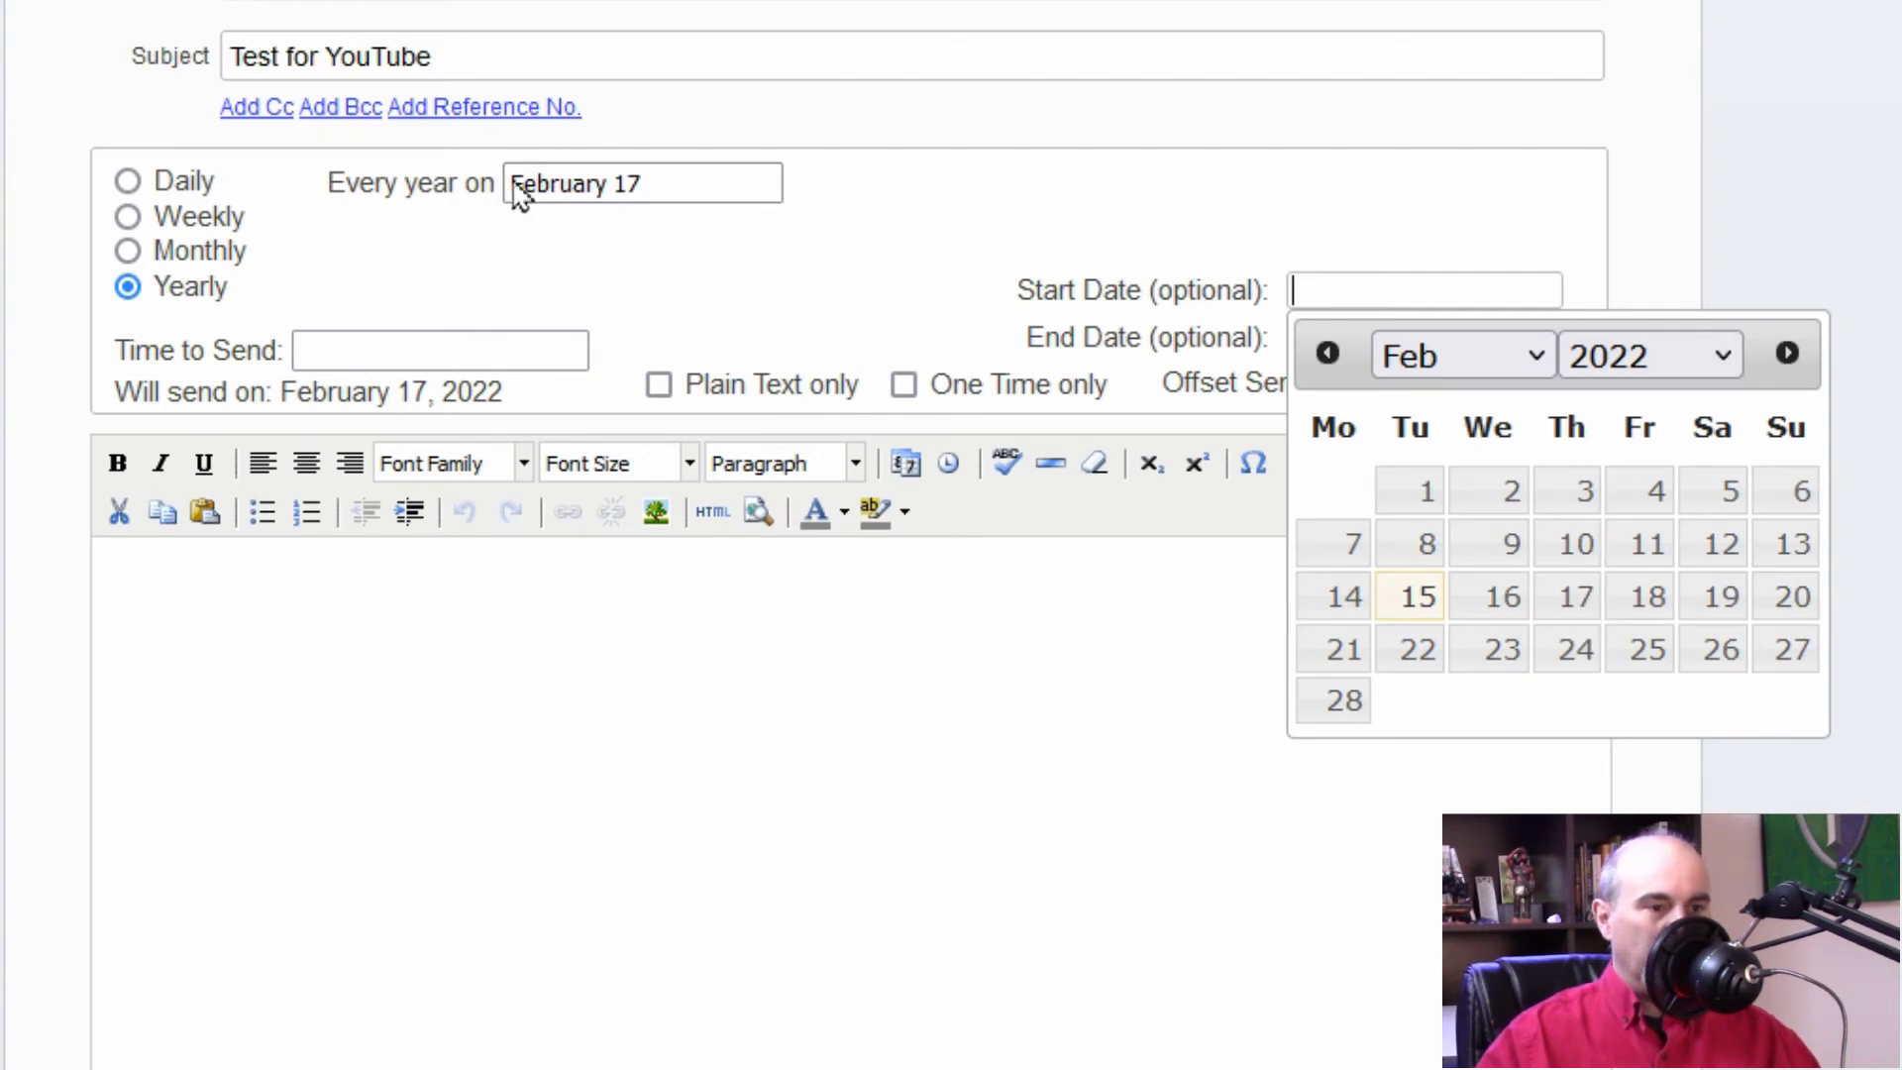
{"action": "left_click", "coordinate": [1577, 599]}
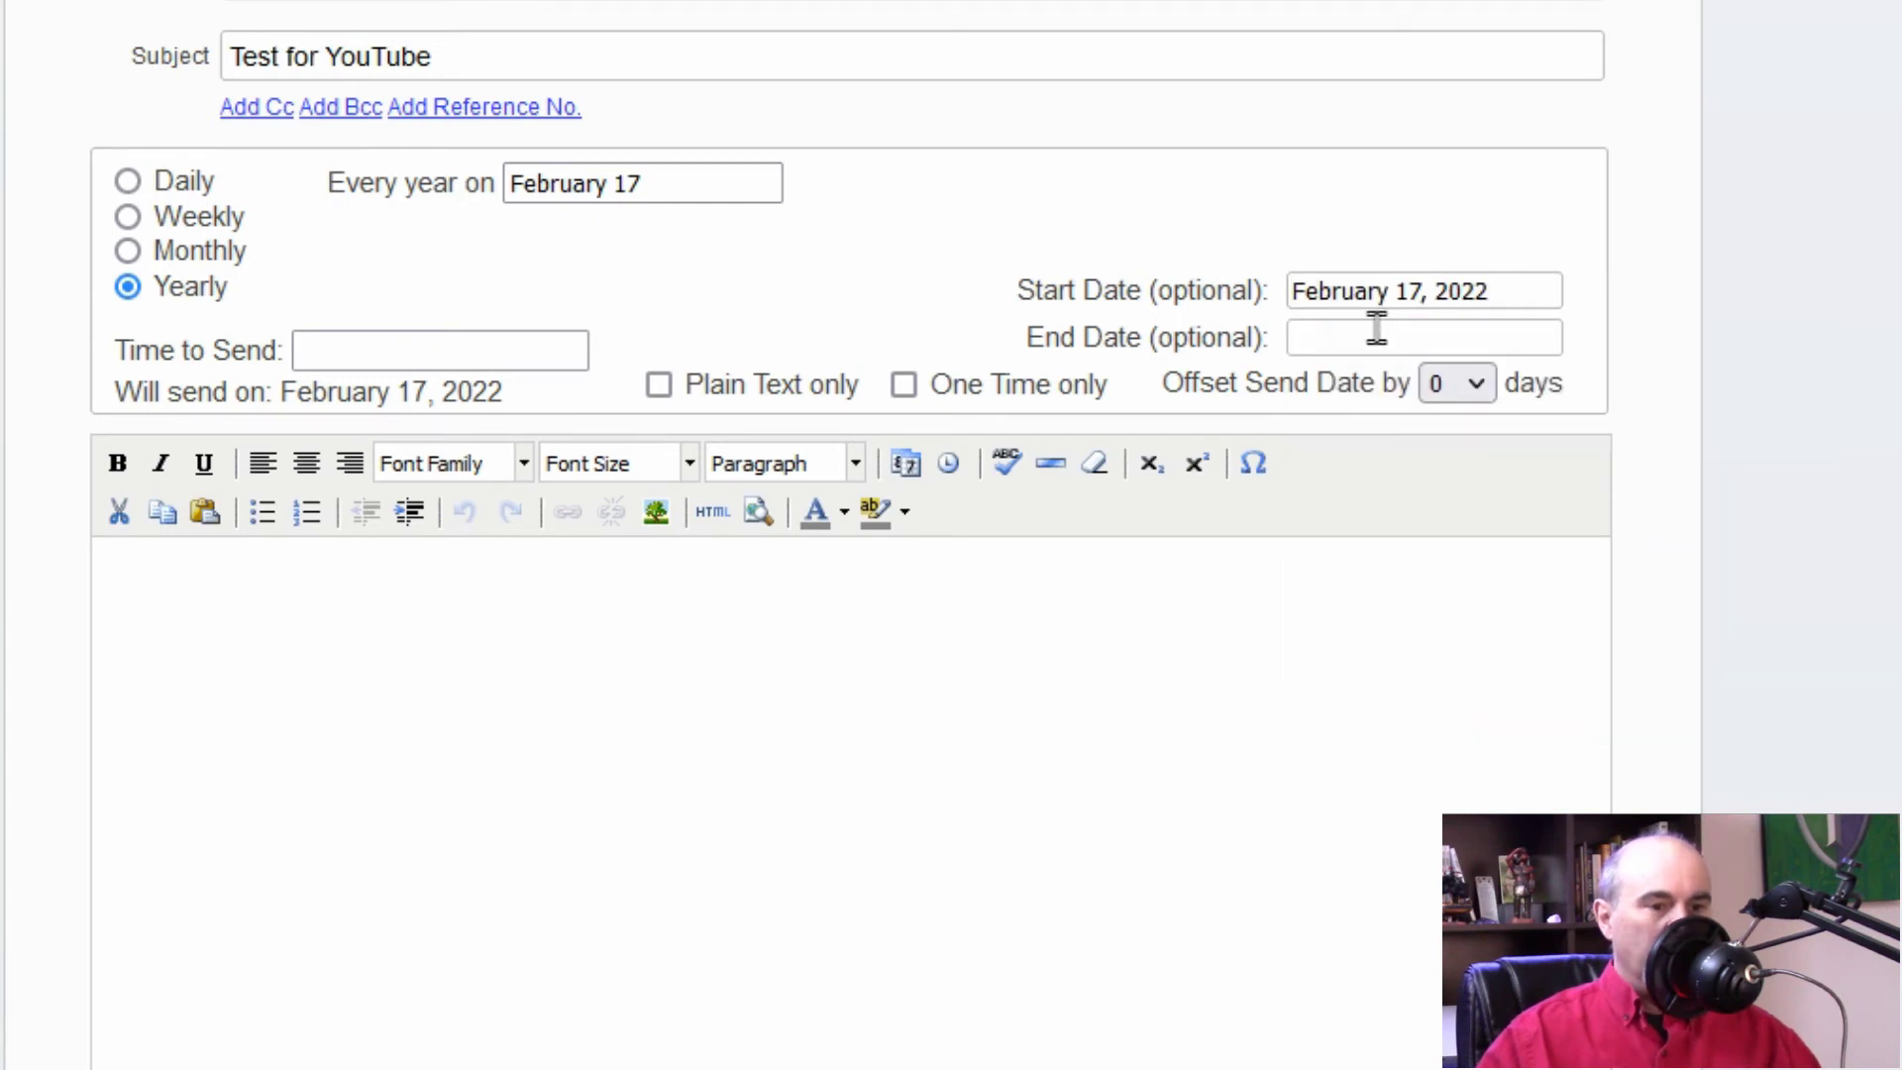
Step: Set the end date to February 17, 2026
{"action": "left_click", "coordinate": [1377, 327]}
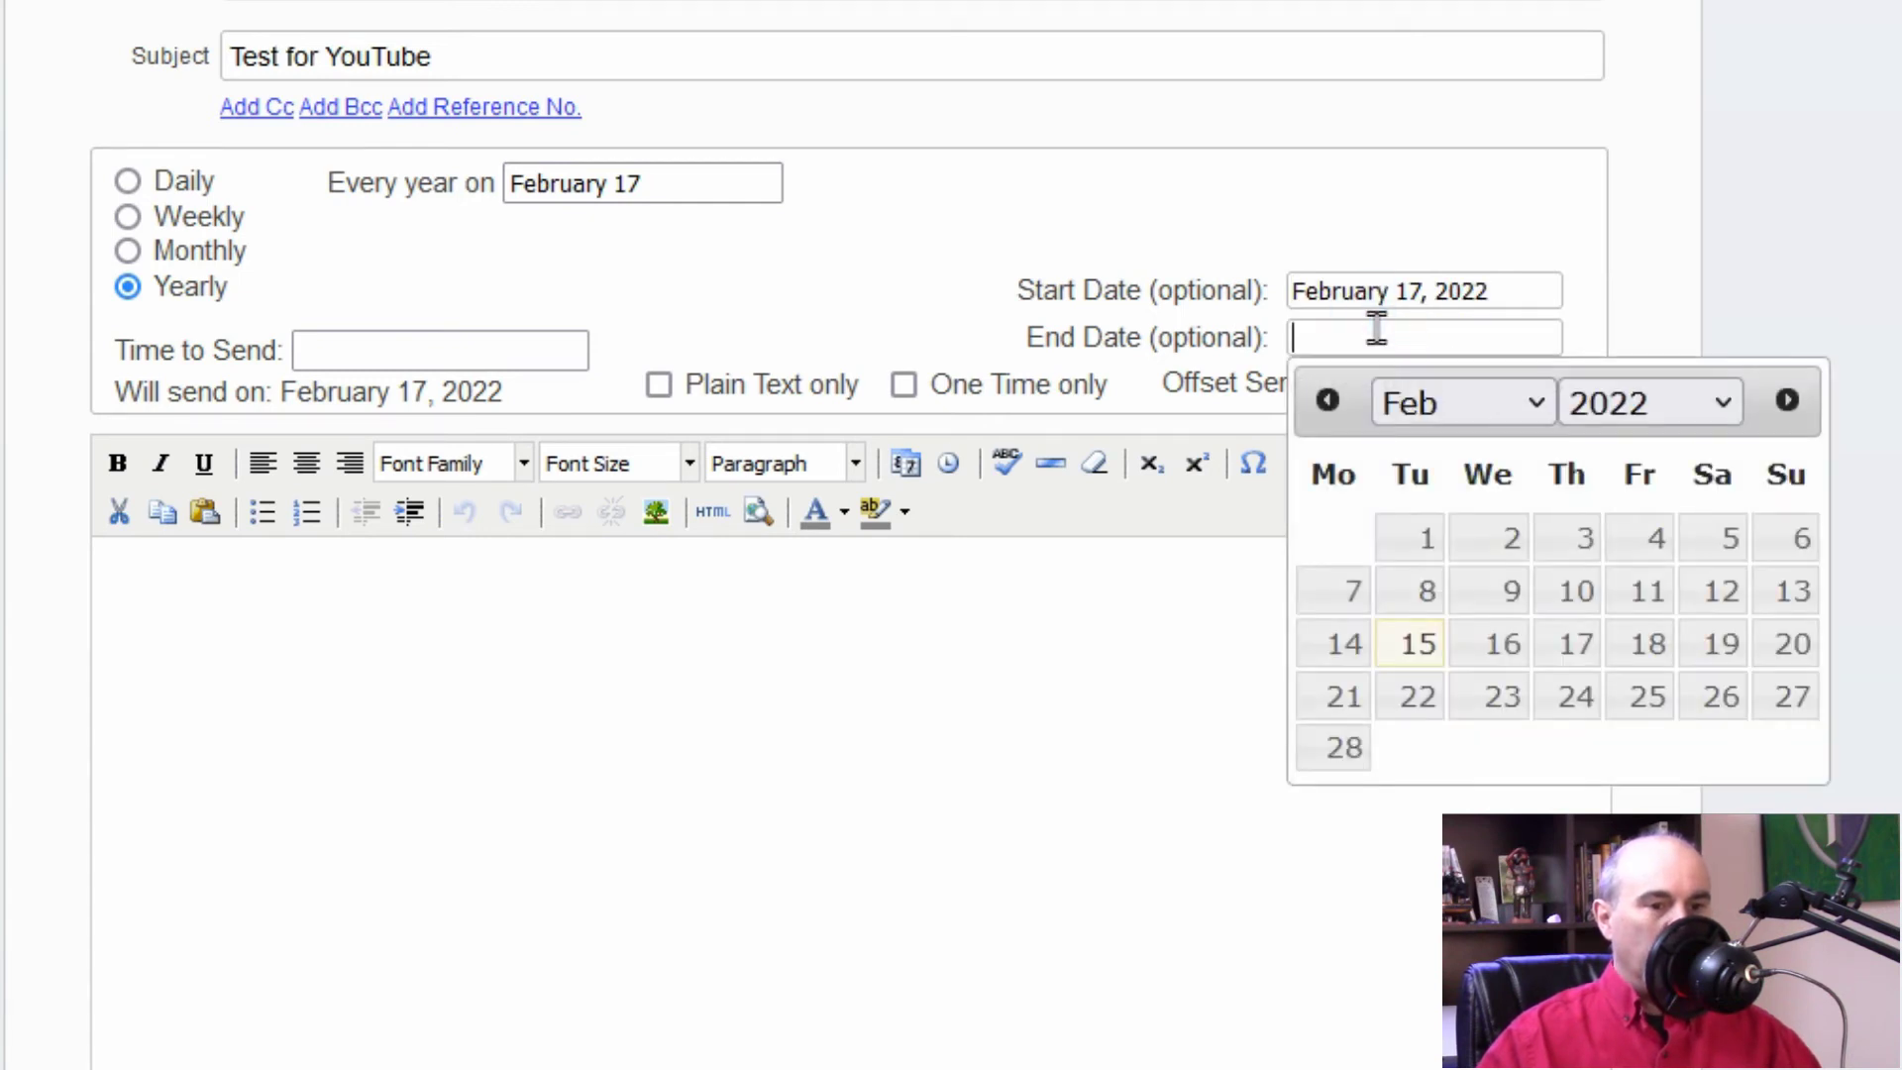
{"action": "left_click", "coordinate": [1661, 401]}
{"action": "left_click", "coordinate": [1625, 934]}
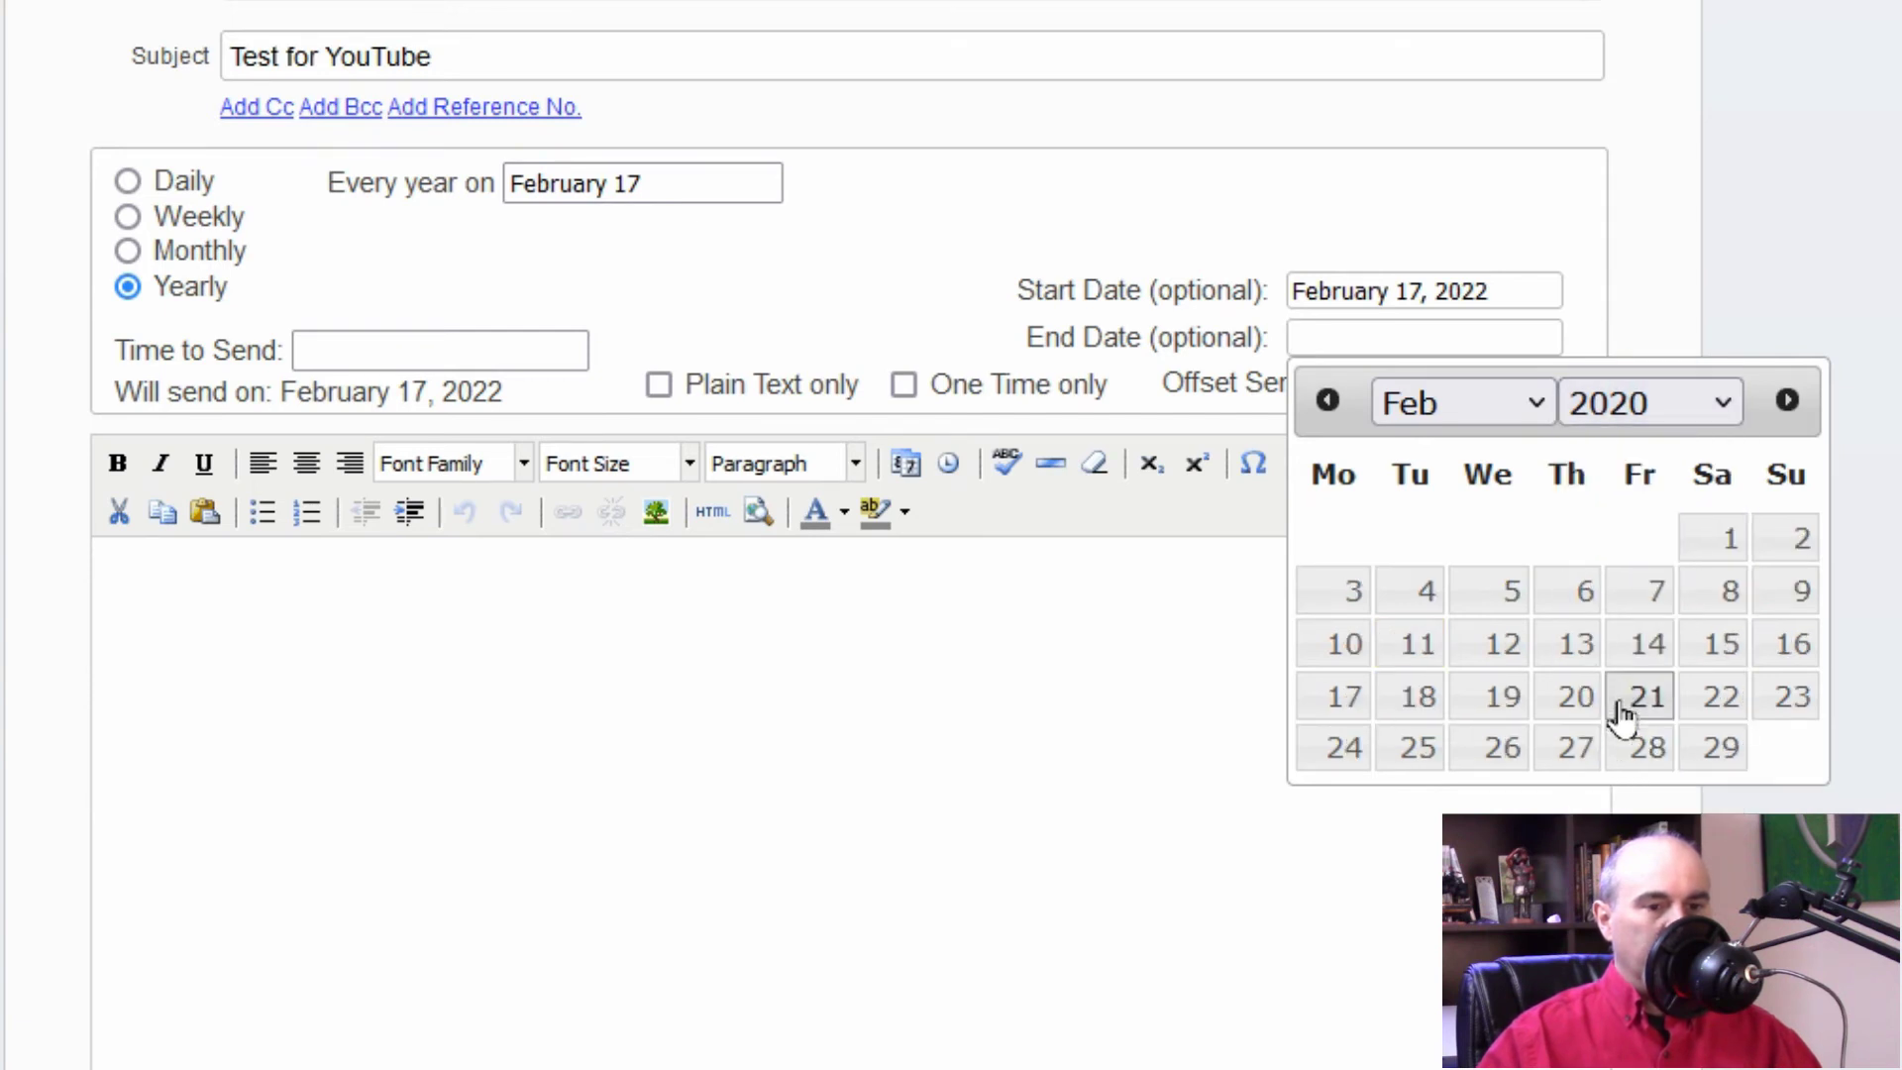
{"action": "left_click", "coordinate": [1704, 421]}
{"action": "left_click", "coordinate": [1704, 421]}
{"action": "left_click", "coordinate": [1717, 406]}
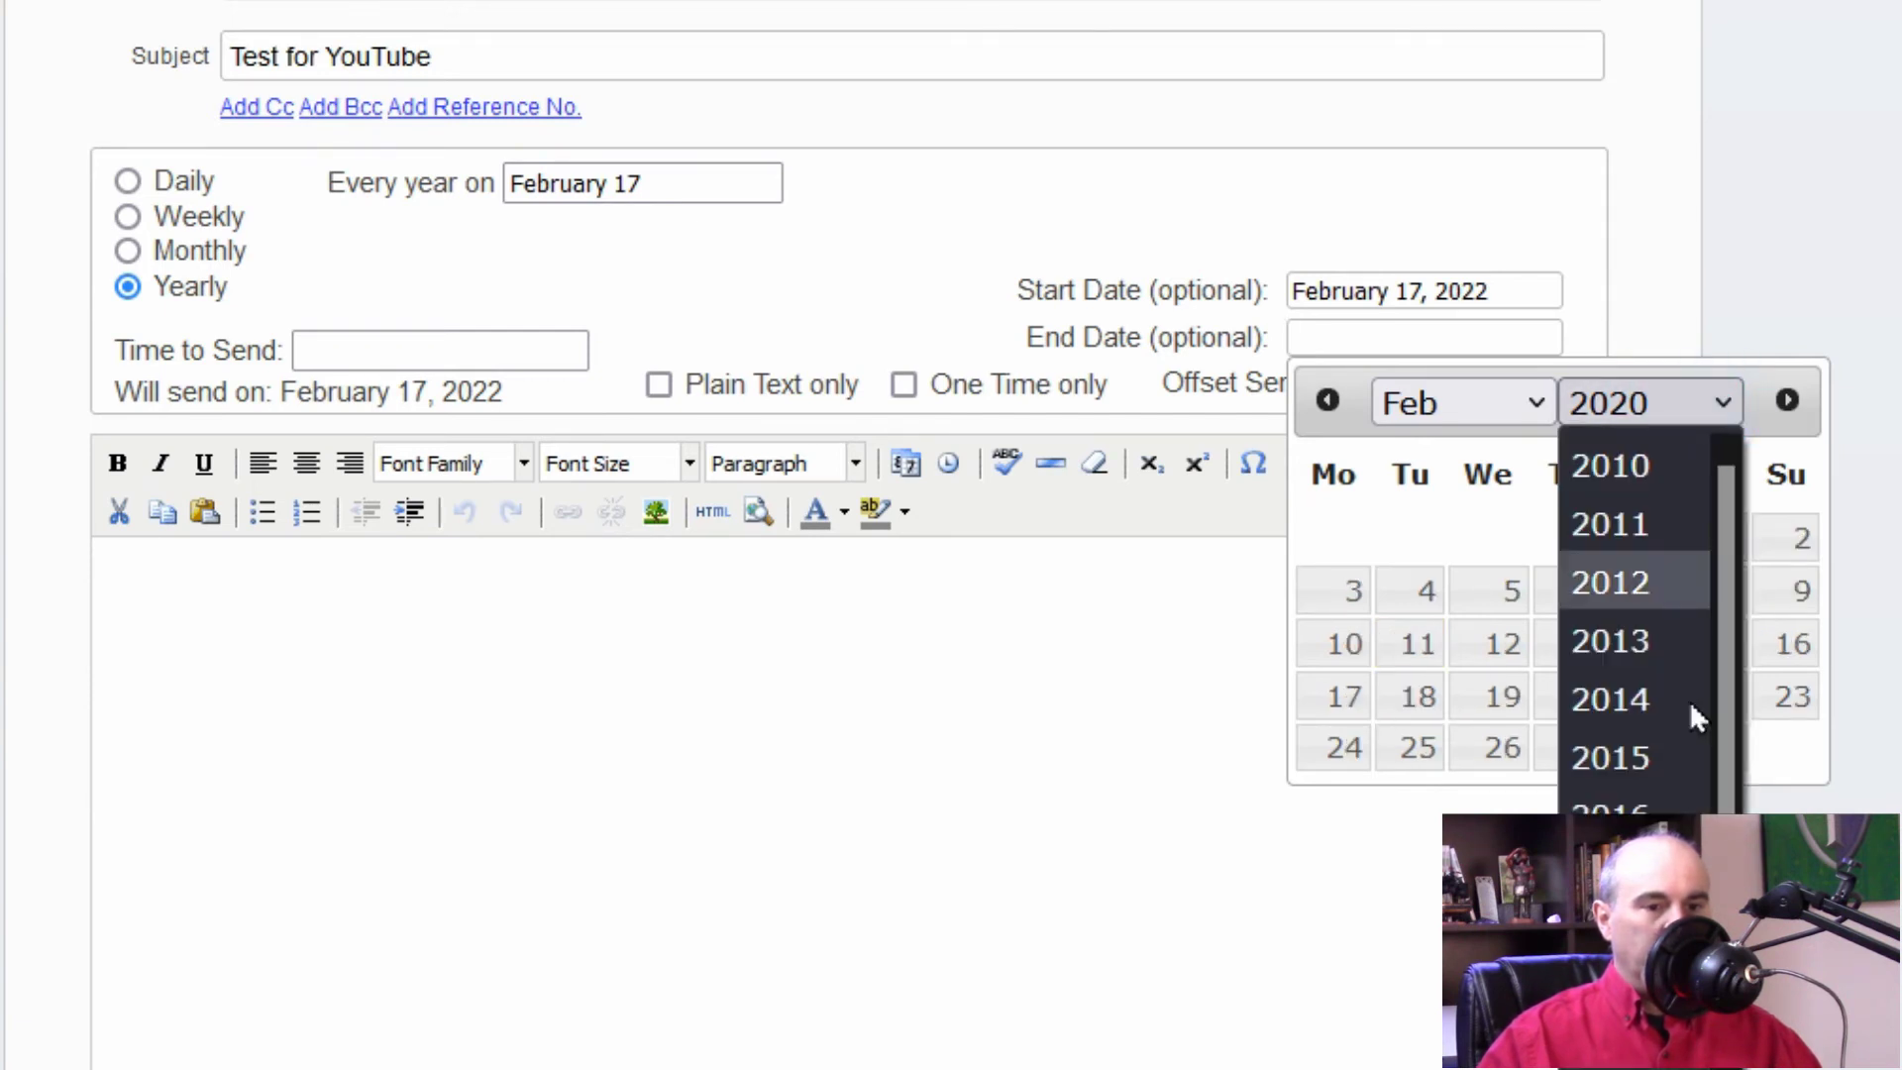
{"action": "scroll", "coordinate": [1690, 699], "scroll_direction": "down", "scroll_amount": 2}
{"action": "left_click", "coordinate": [1635, 991]}
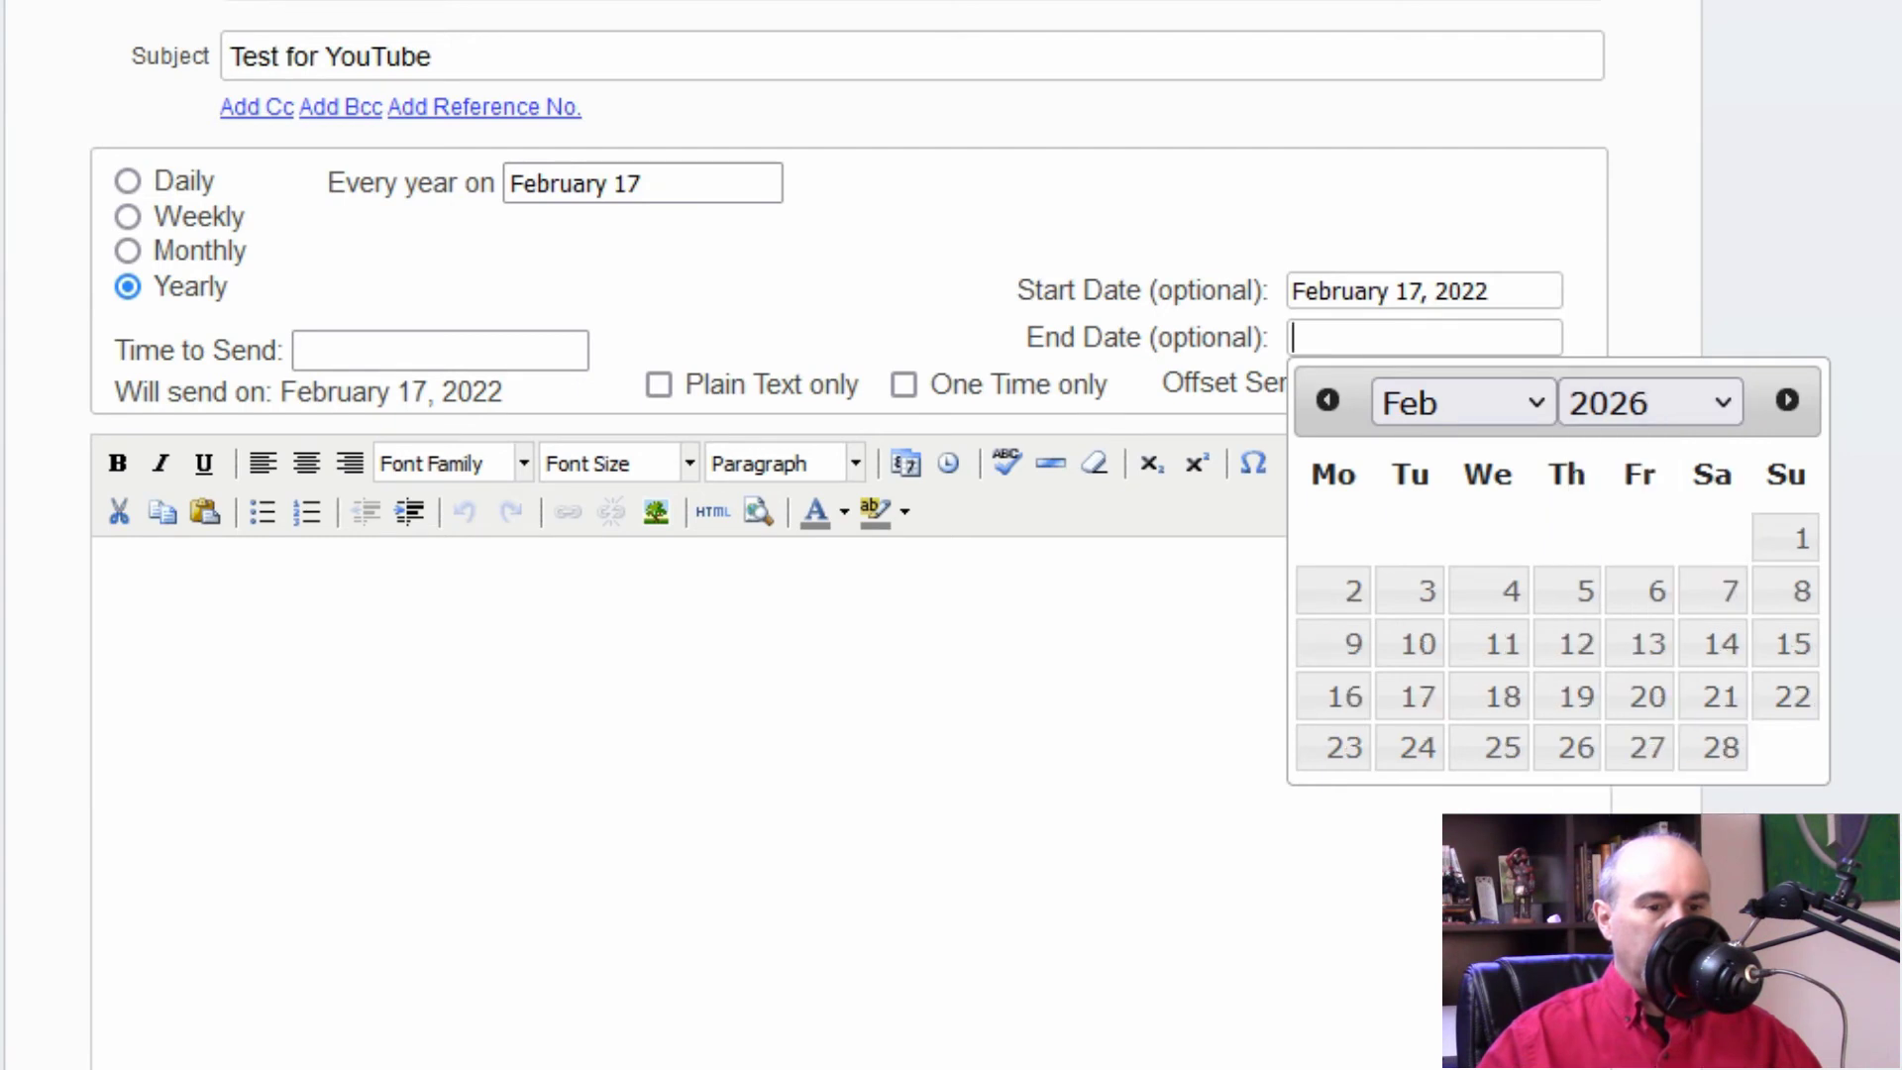
{"action": "left_click", "coordinate": [1518, 640]}
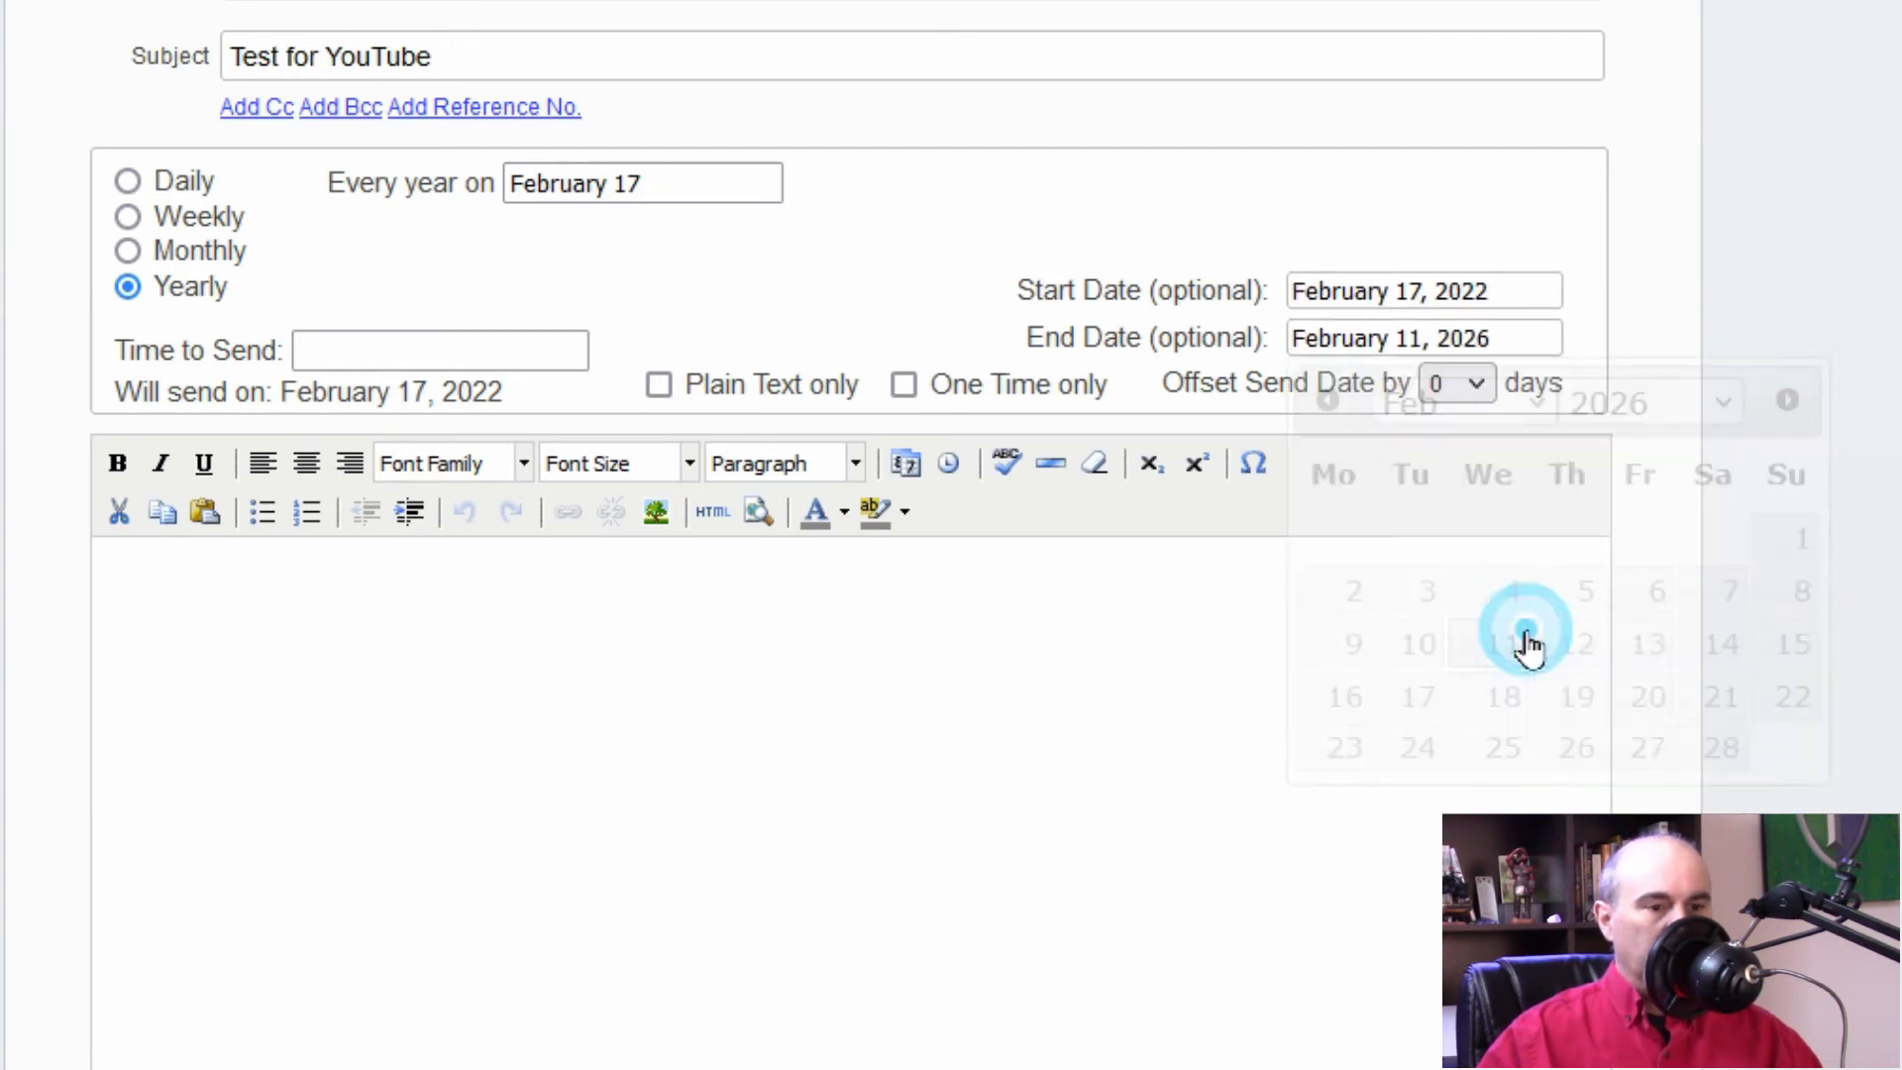
{"action": "left_click", "coordinate": [1443, 342]}
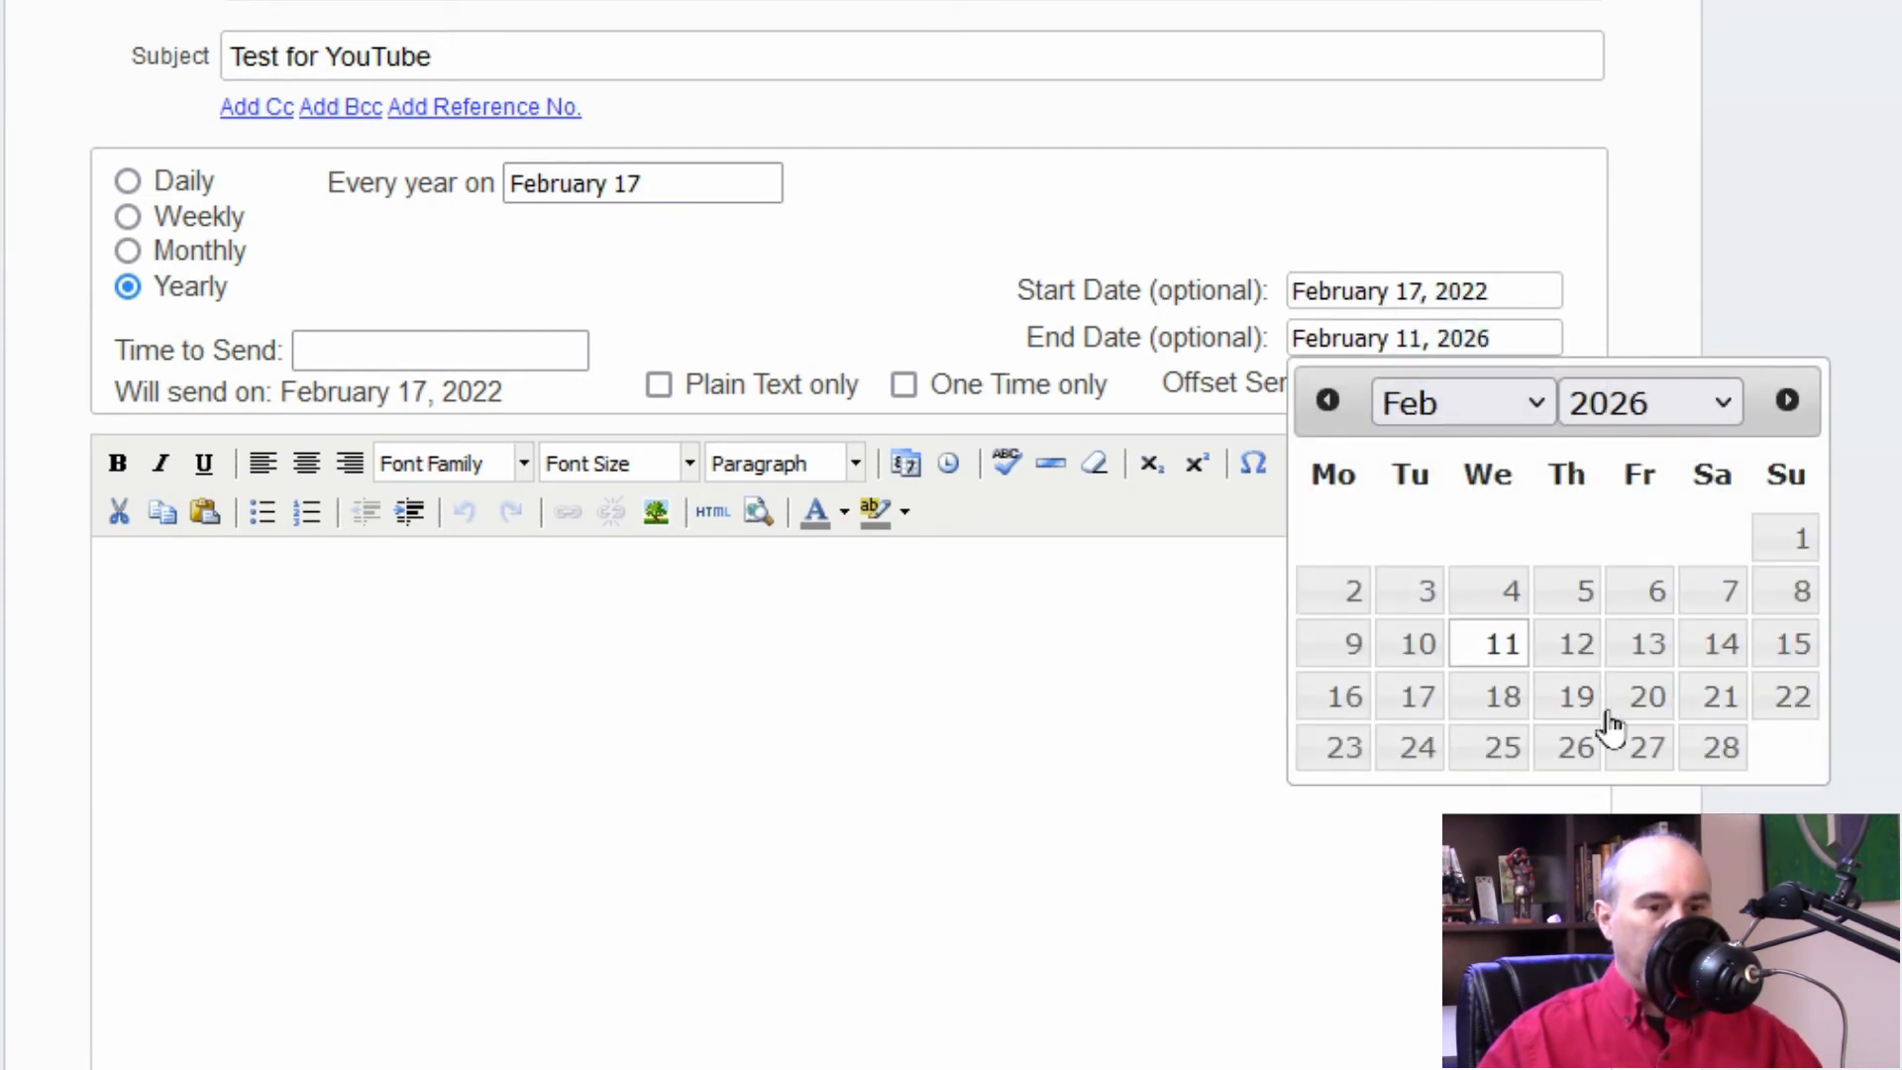
{"action": "left_click", "coordinate": [1418, 697]}
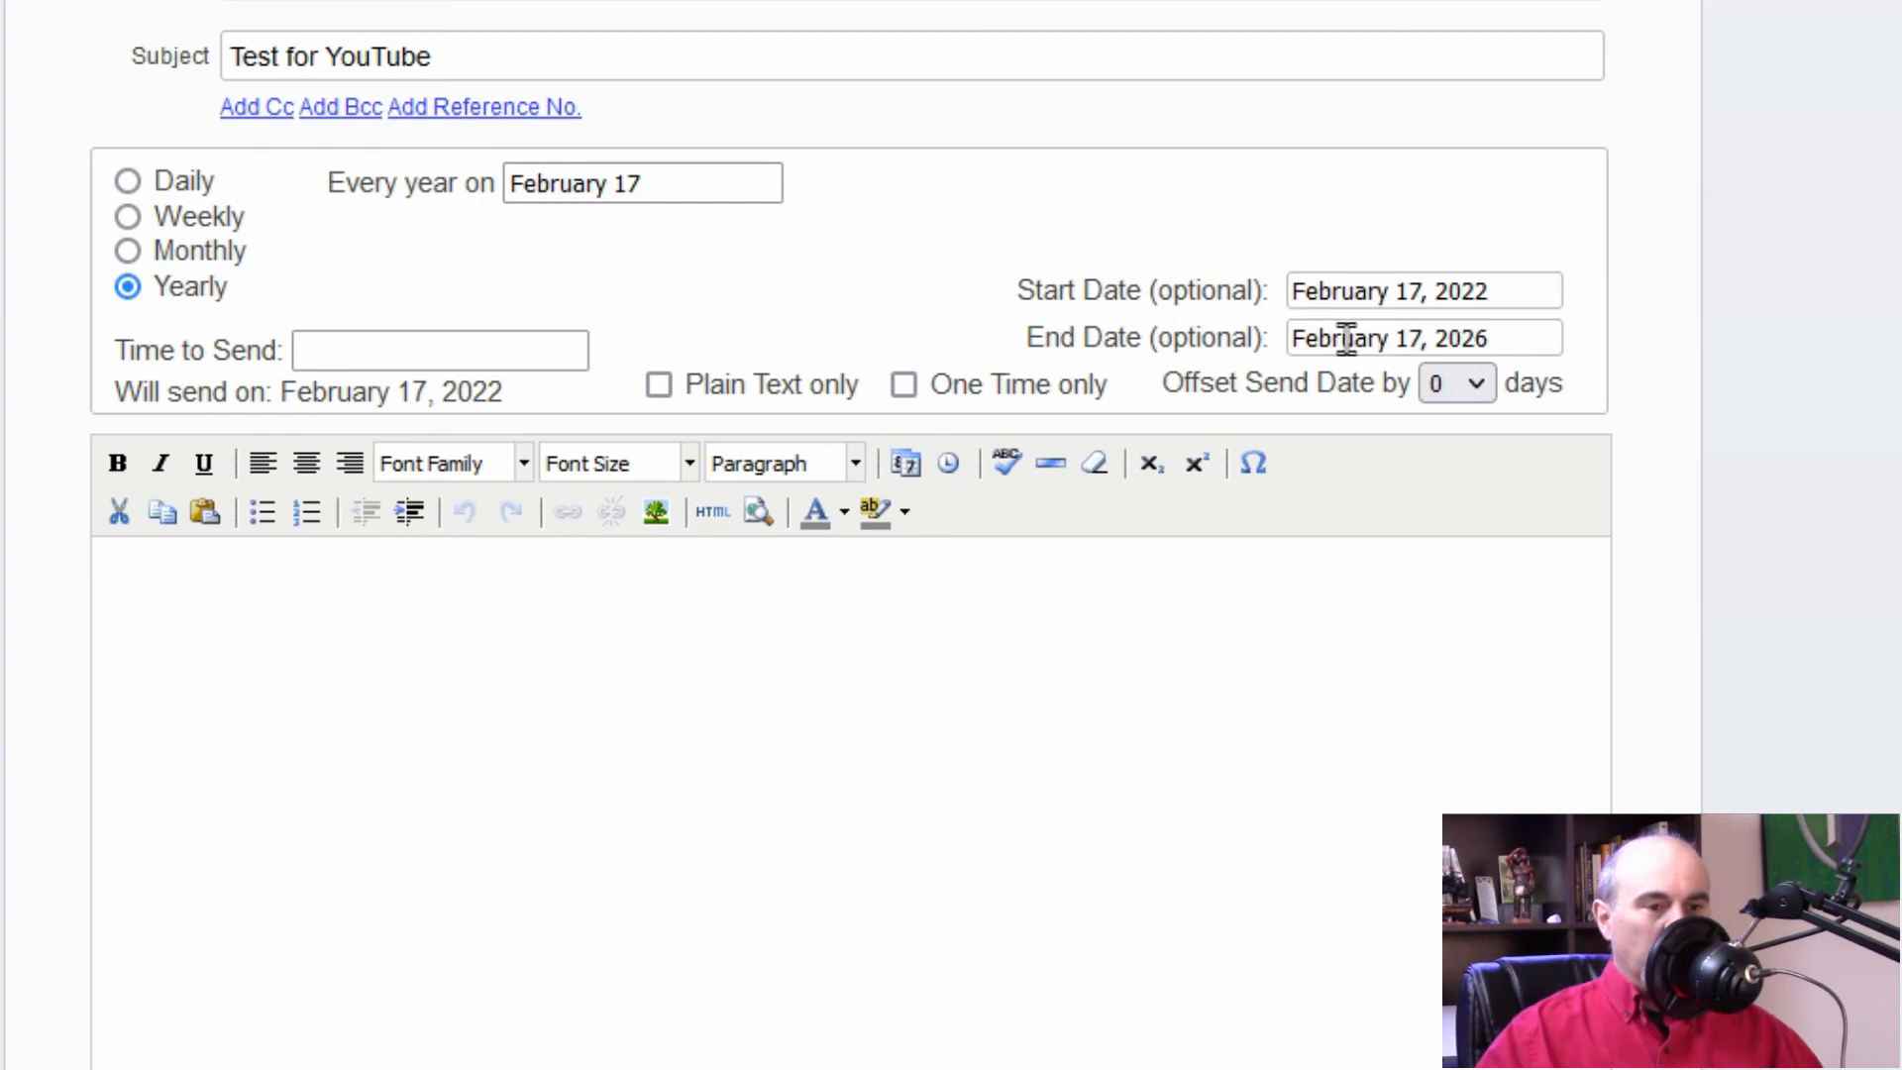
Step: Set the reminder's send time to 11:00 AM
{"action": "left_click", "coordinate": [360, 345]}
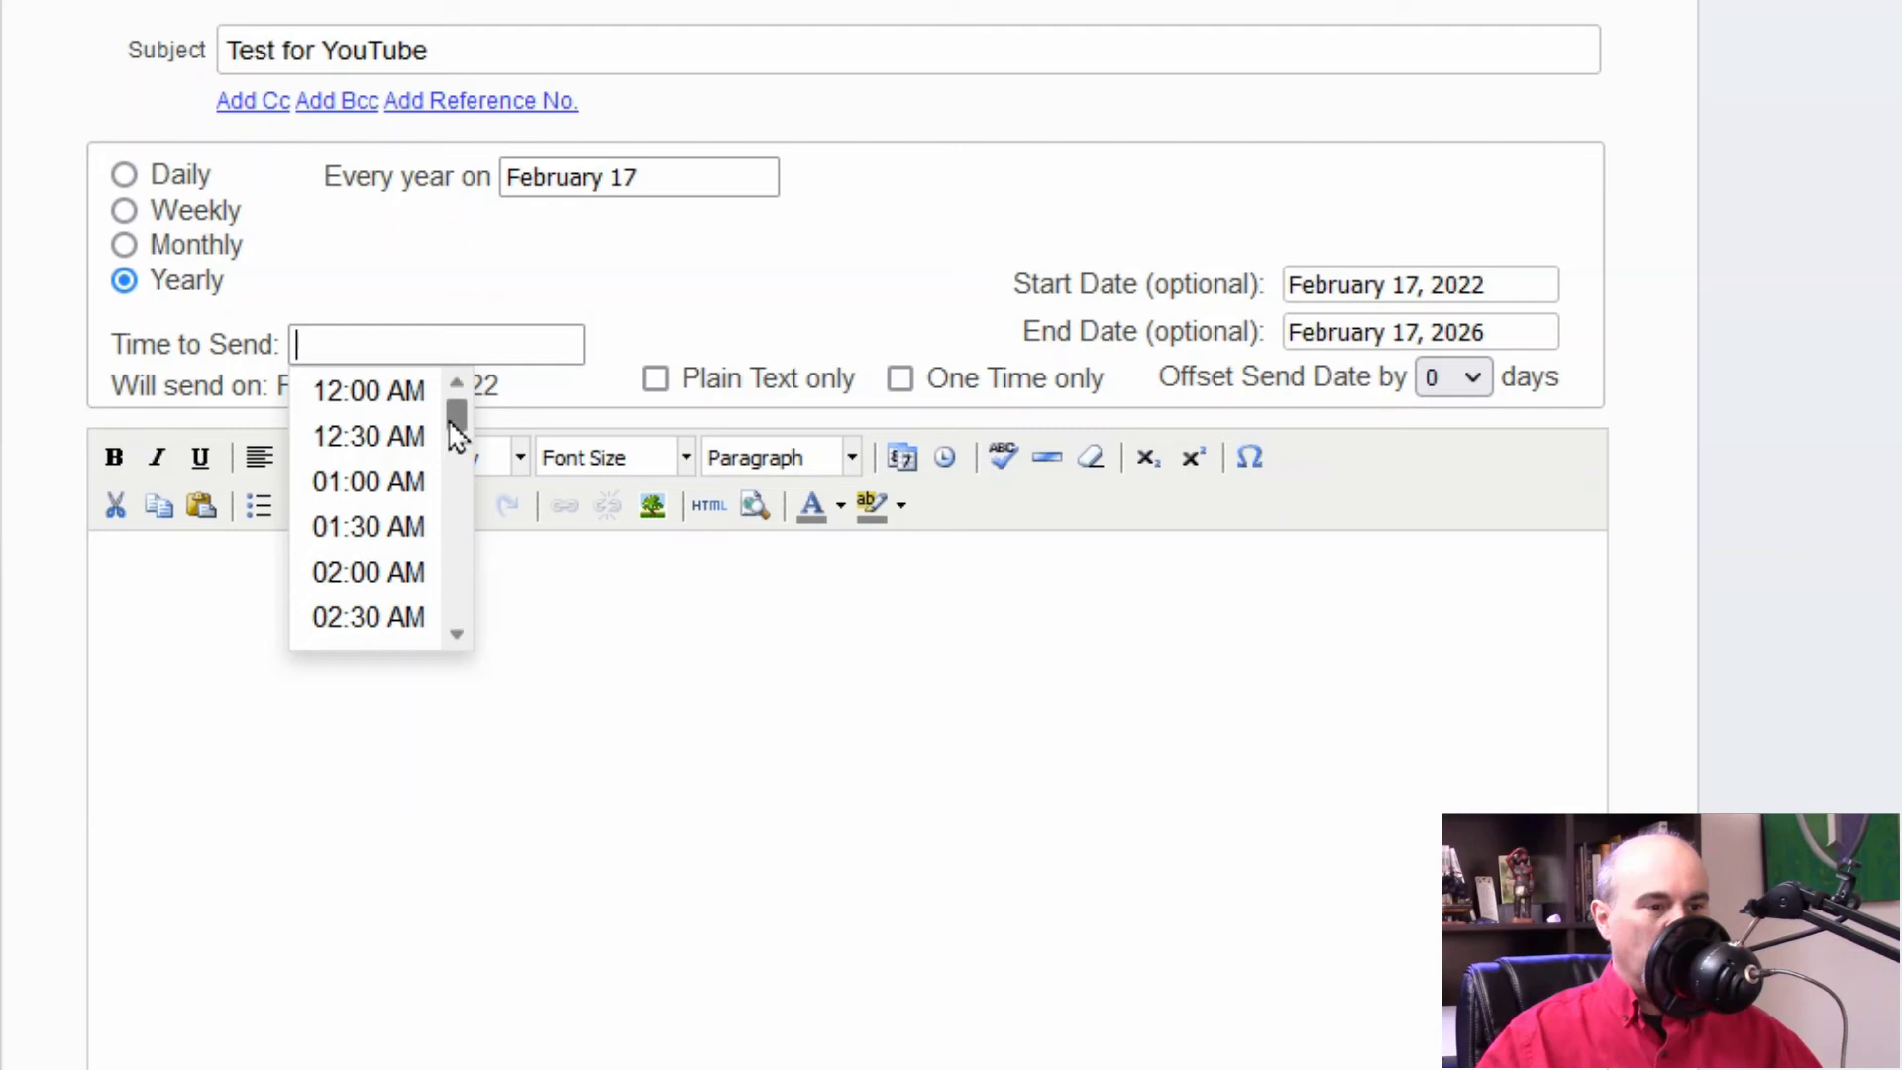
{"action": "left_click_drag", "start_coordinate": [453, 414], "coordinate": [466, 515]}
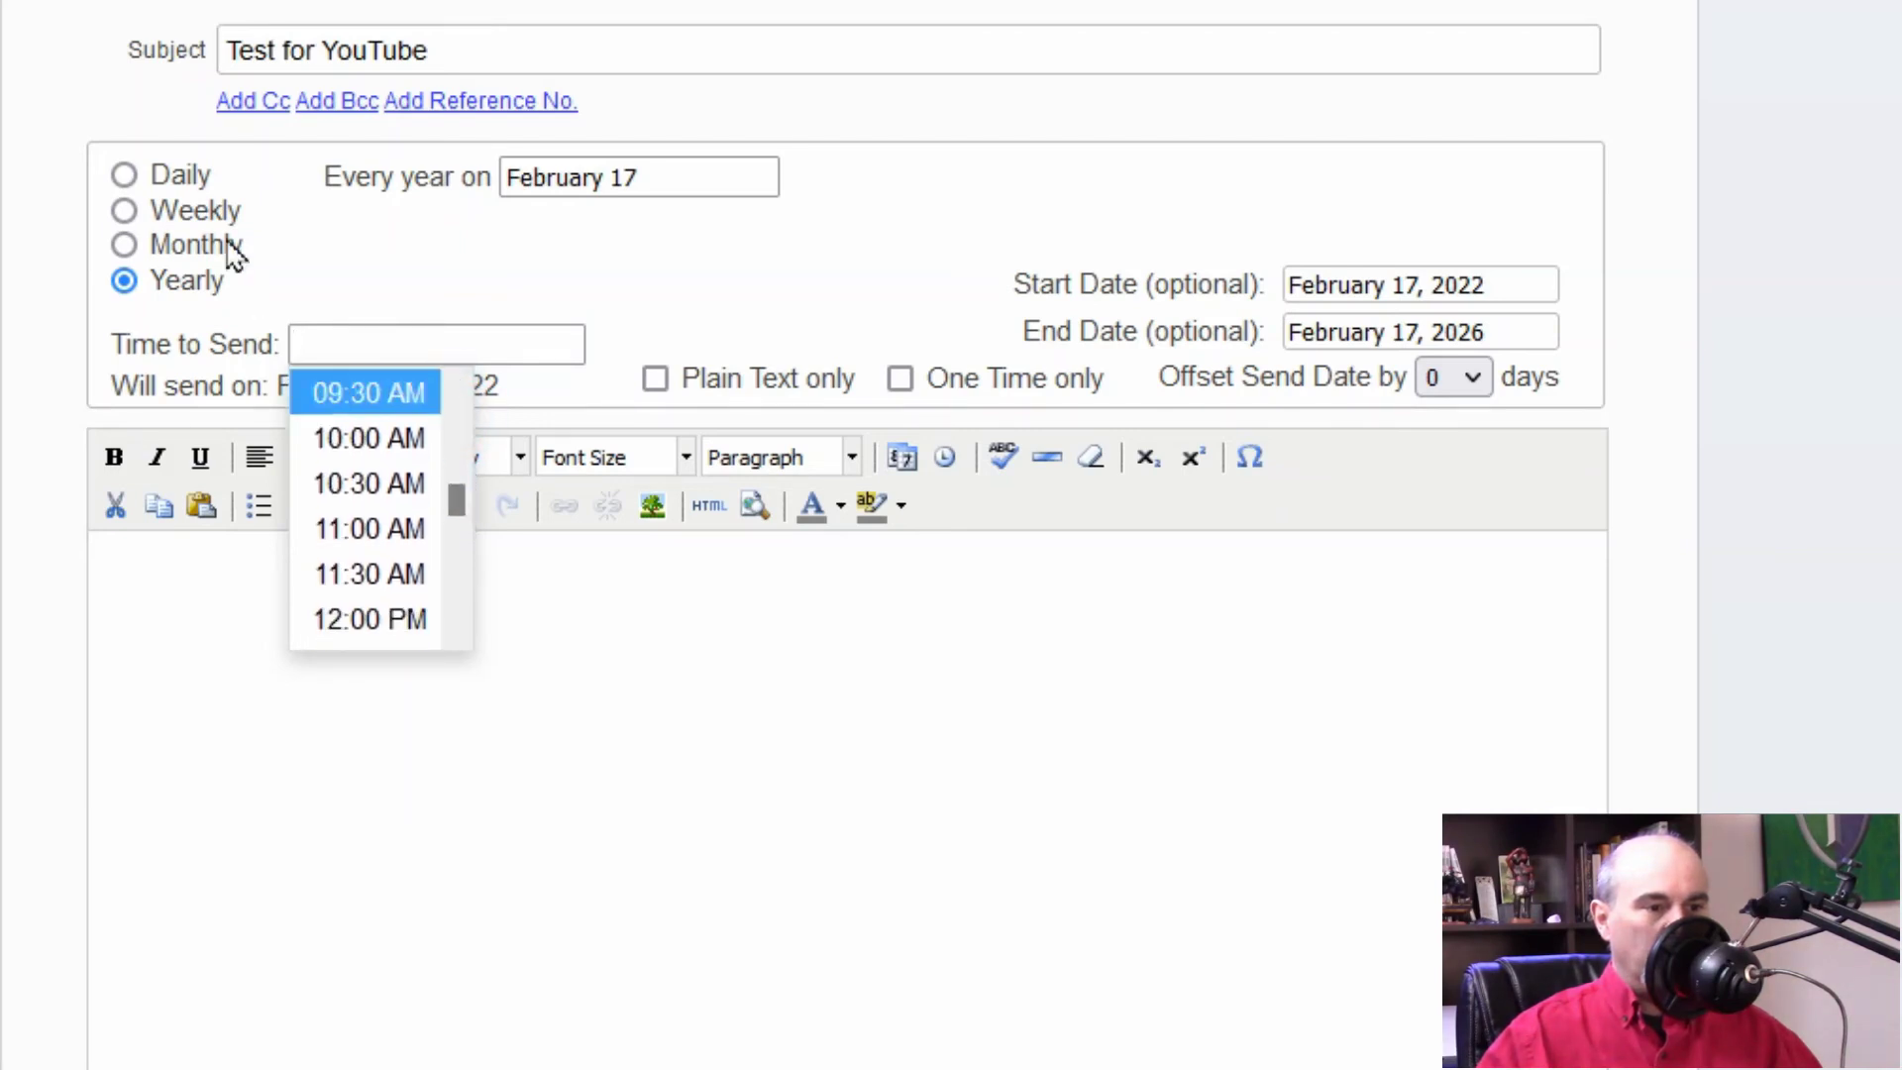
{"action": "left_click", "coordinate": [362, 535]}
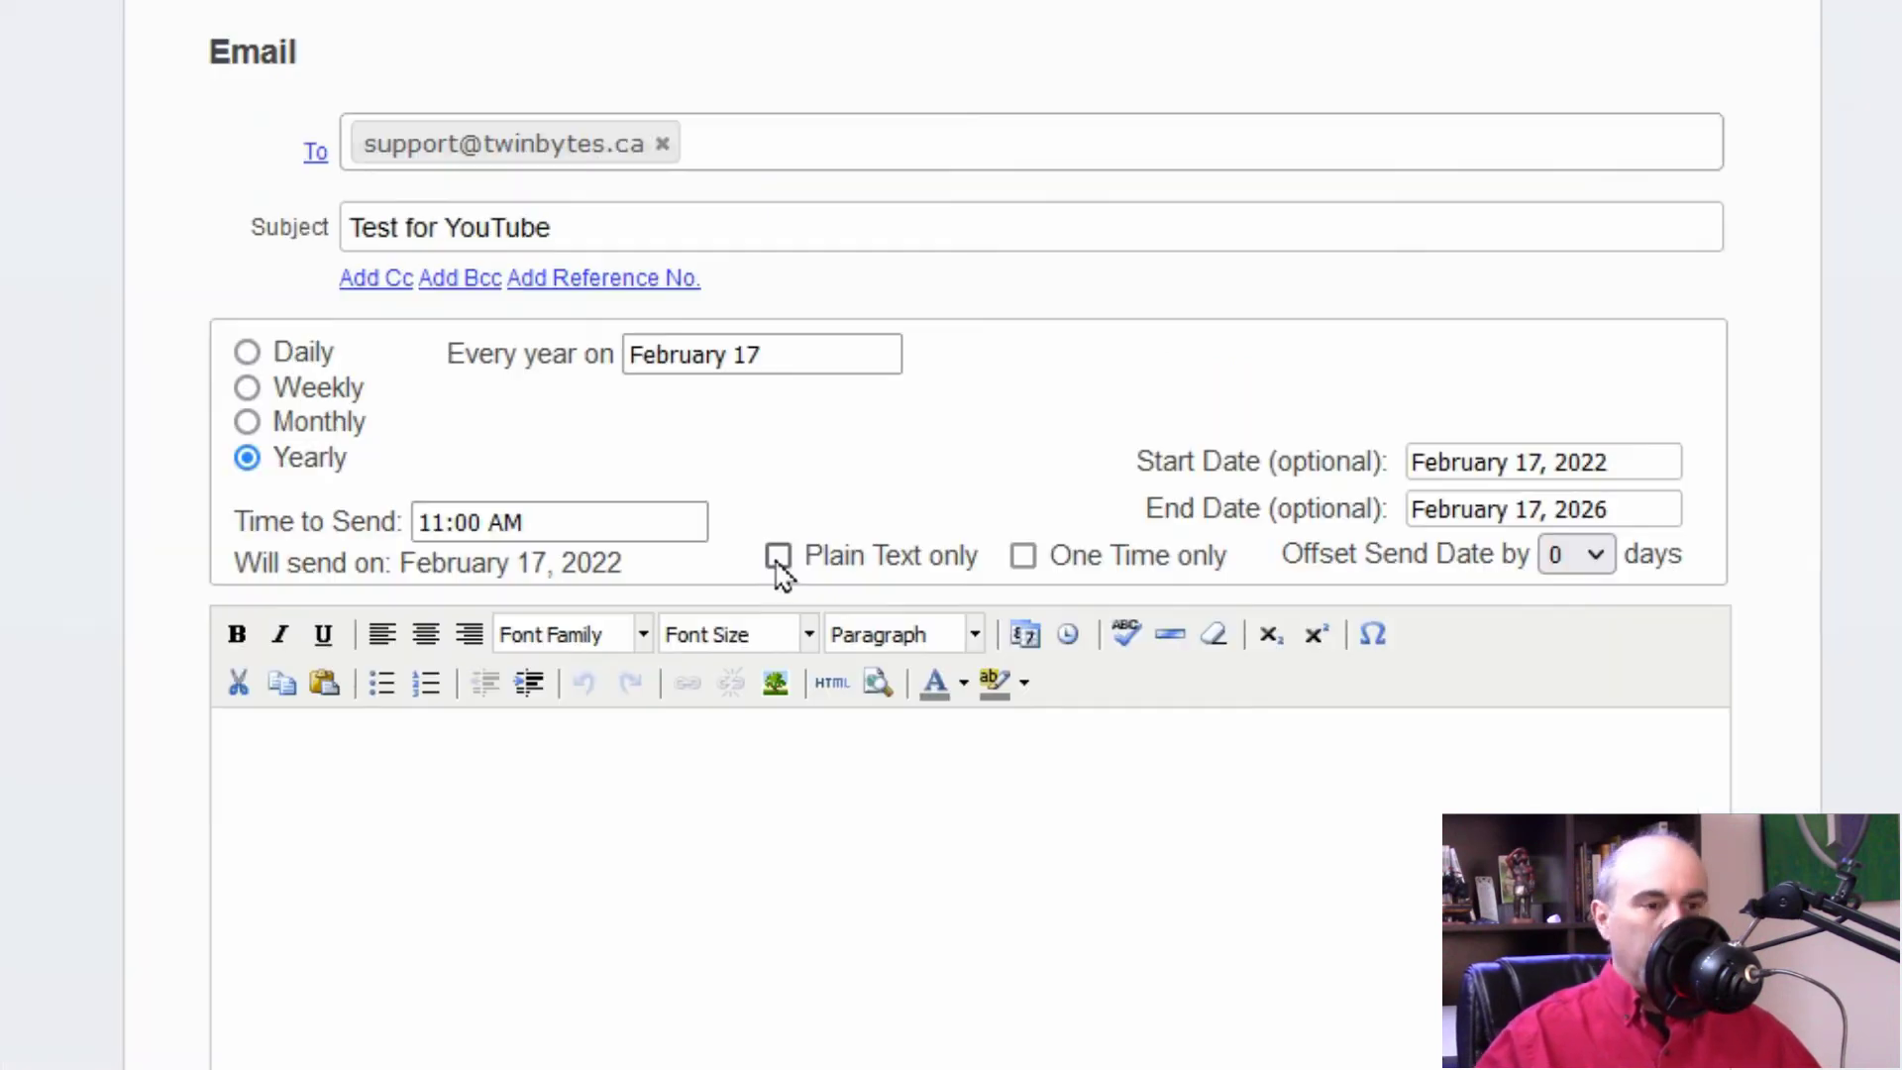
Step: Toggle Plain Text only and One Time only on and back off, leaving both unticked
{"action": "left_click", "coordinate": [779, 559]}
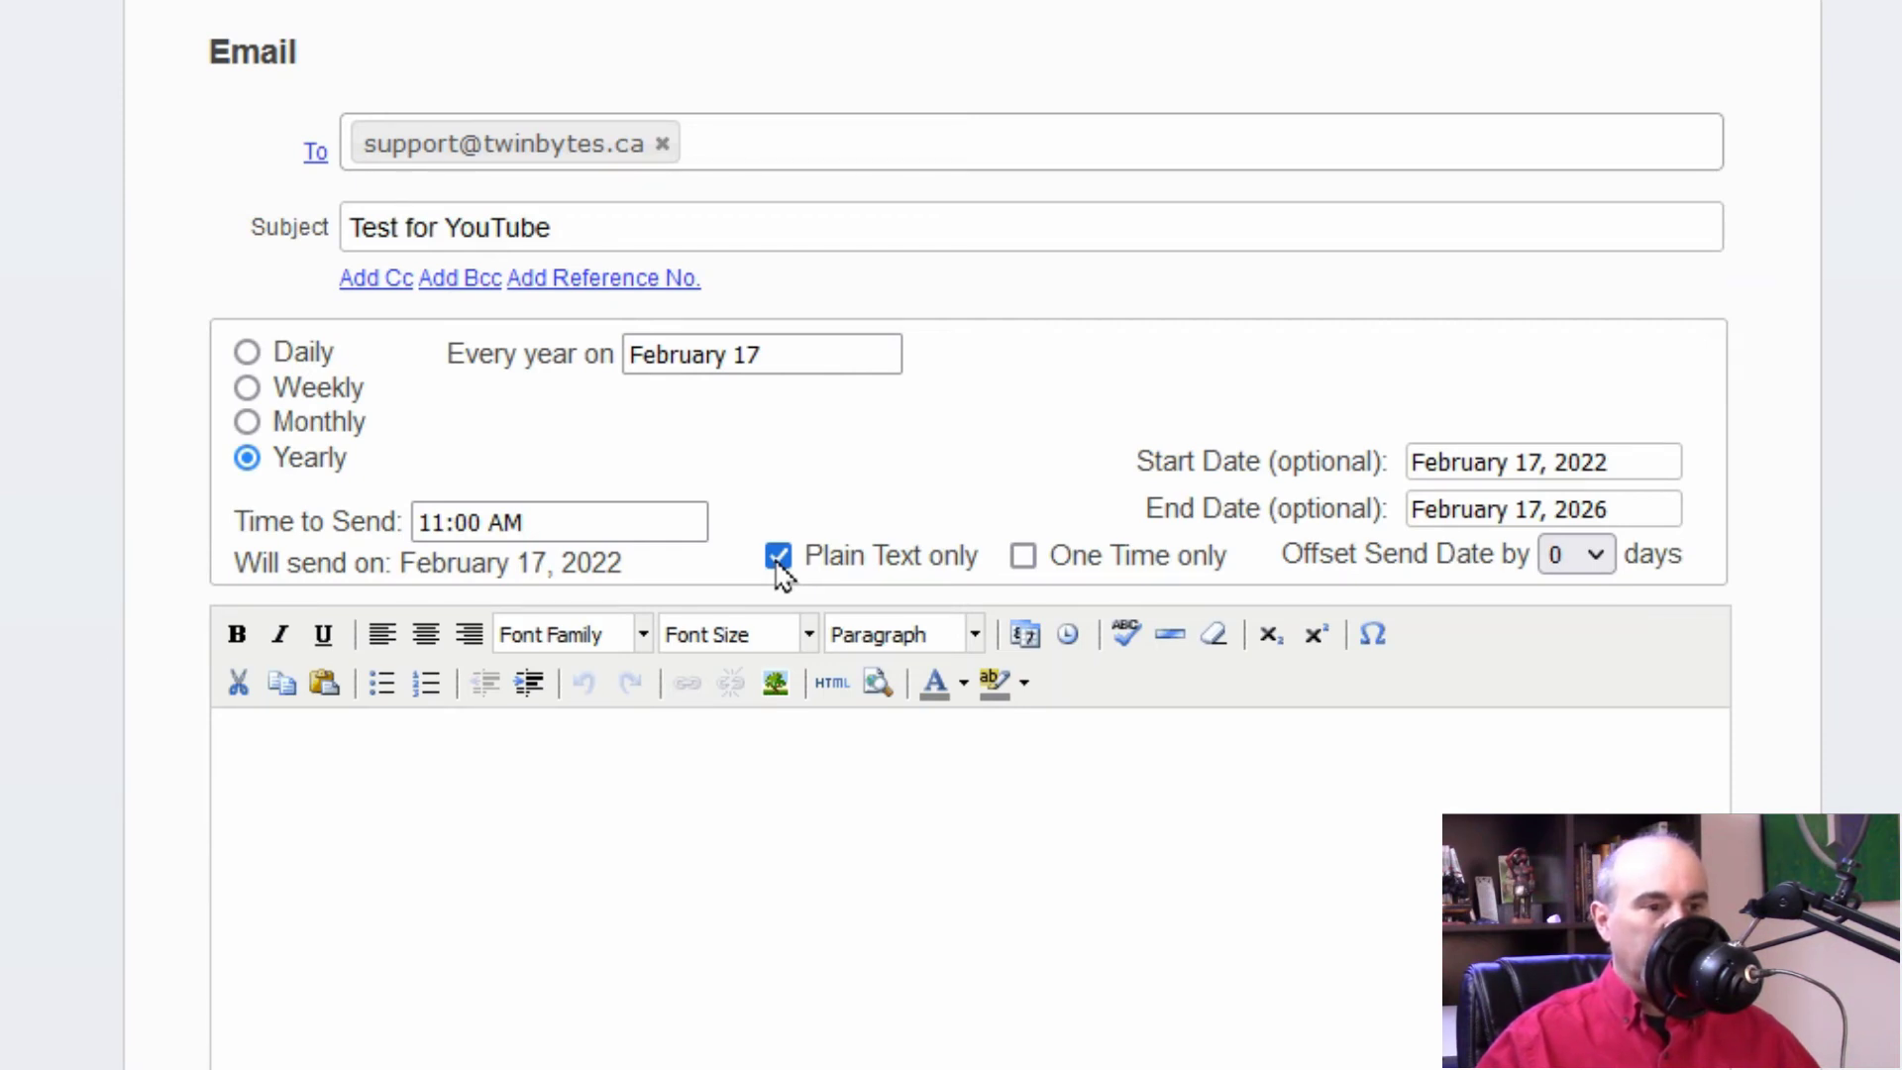
{"action": "left_click", "coordinate": [778, 563]}
{"action": "left_click", "coordinate": [1024, 560]}
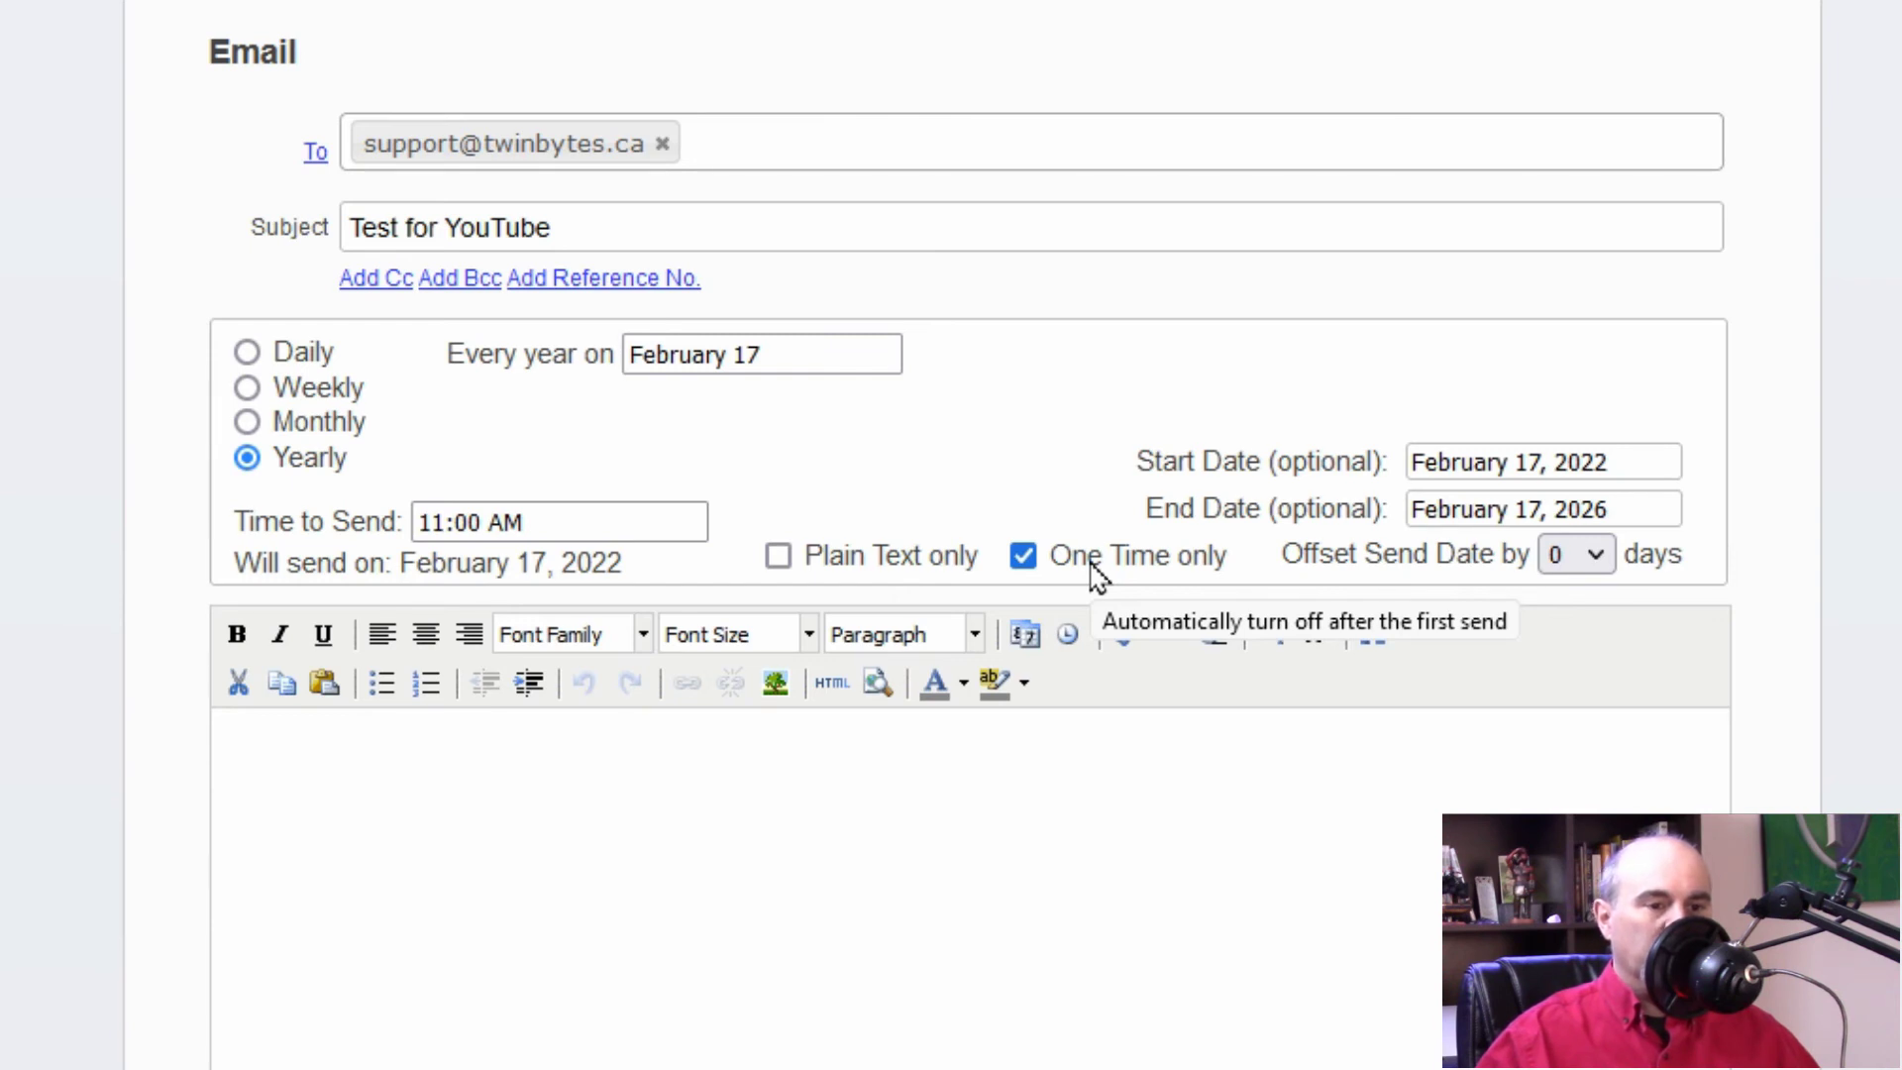
{"action": "left_click", "coordinate": [1097, 573]}
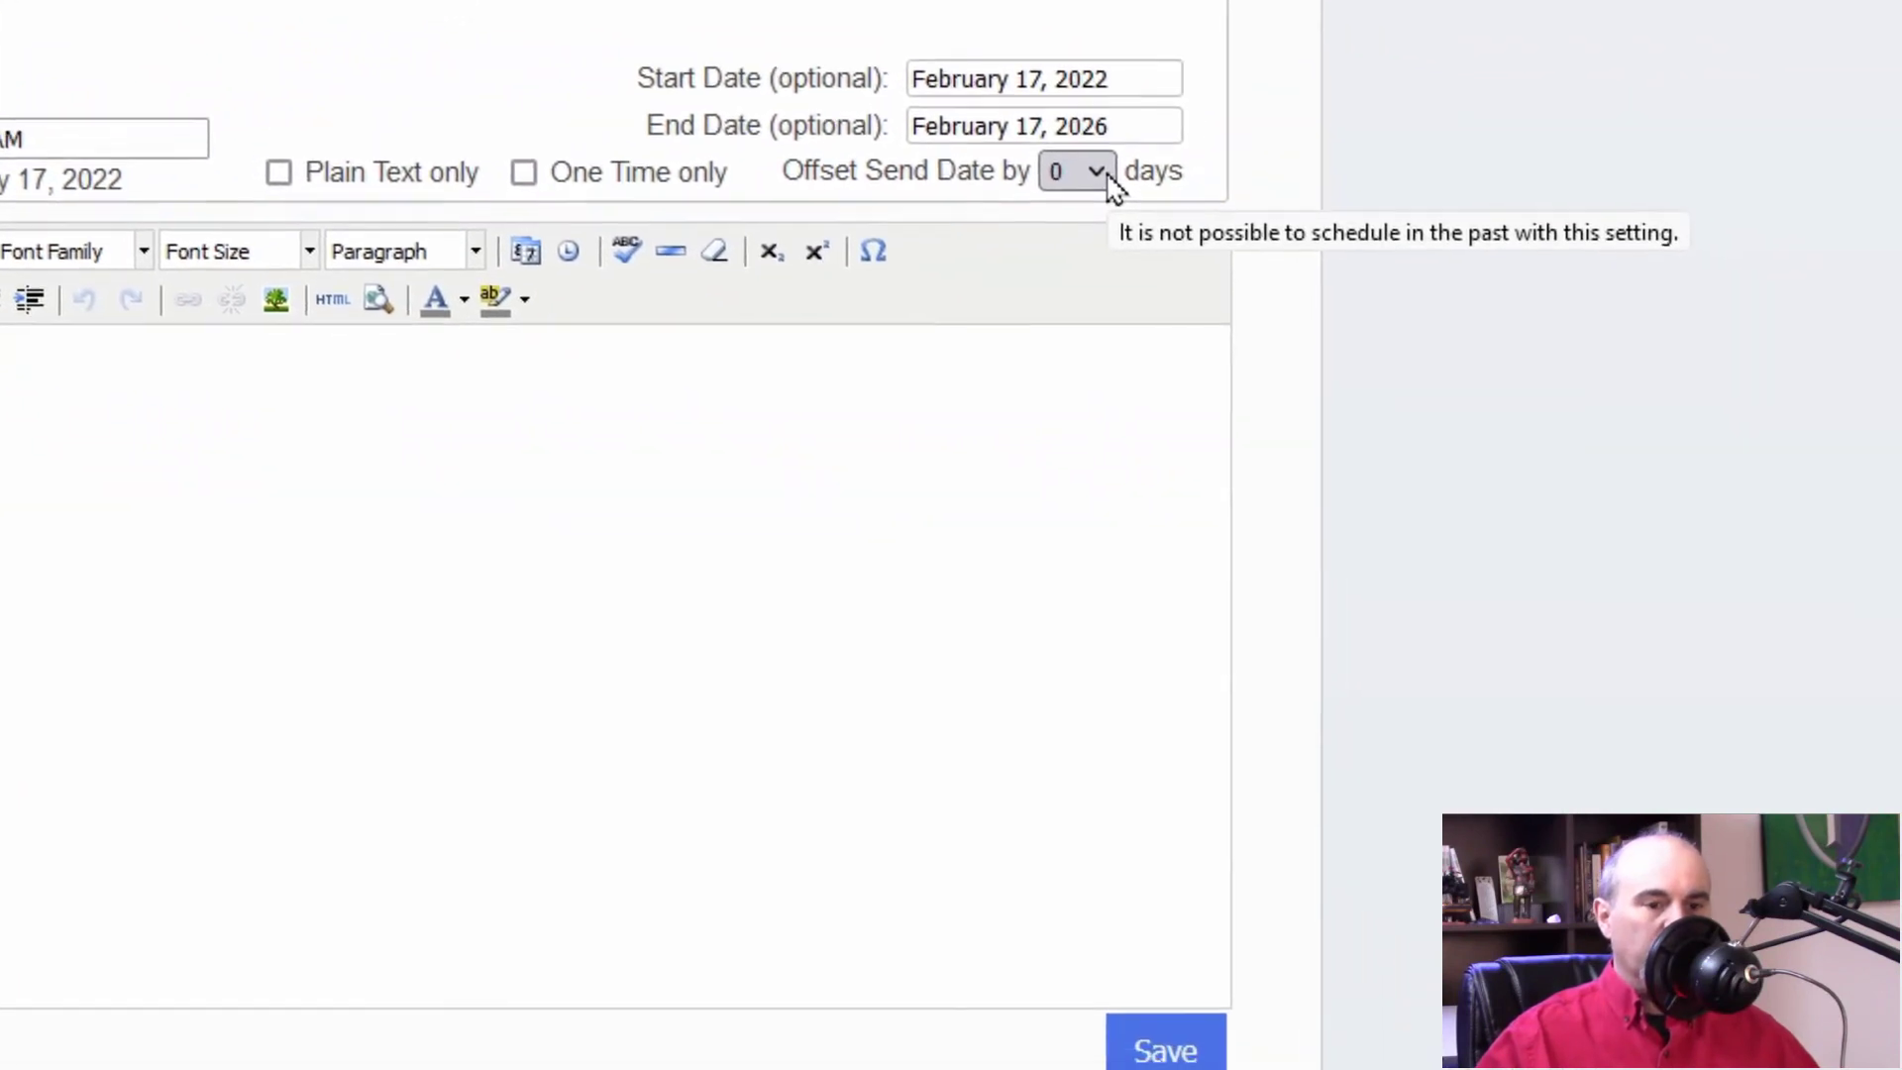
Step: Offset the send date by -2 days so the reminder goes out 2 days early
{"action": "left_click", "coordinate": [1107, 177]}
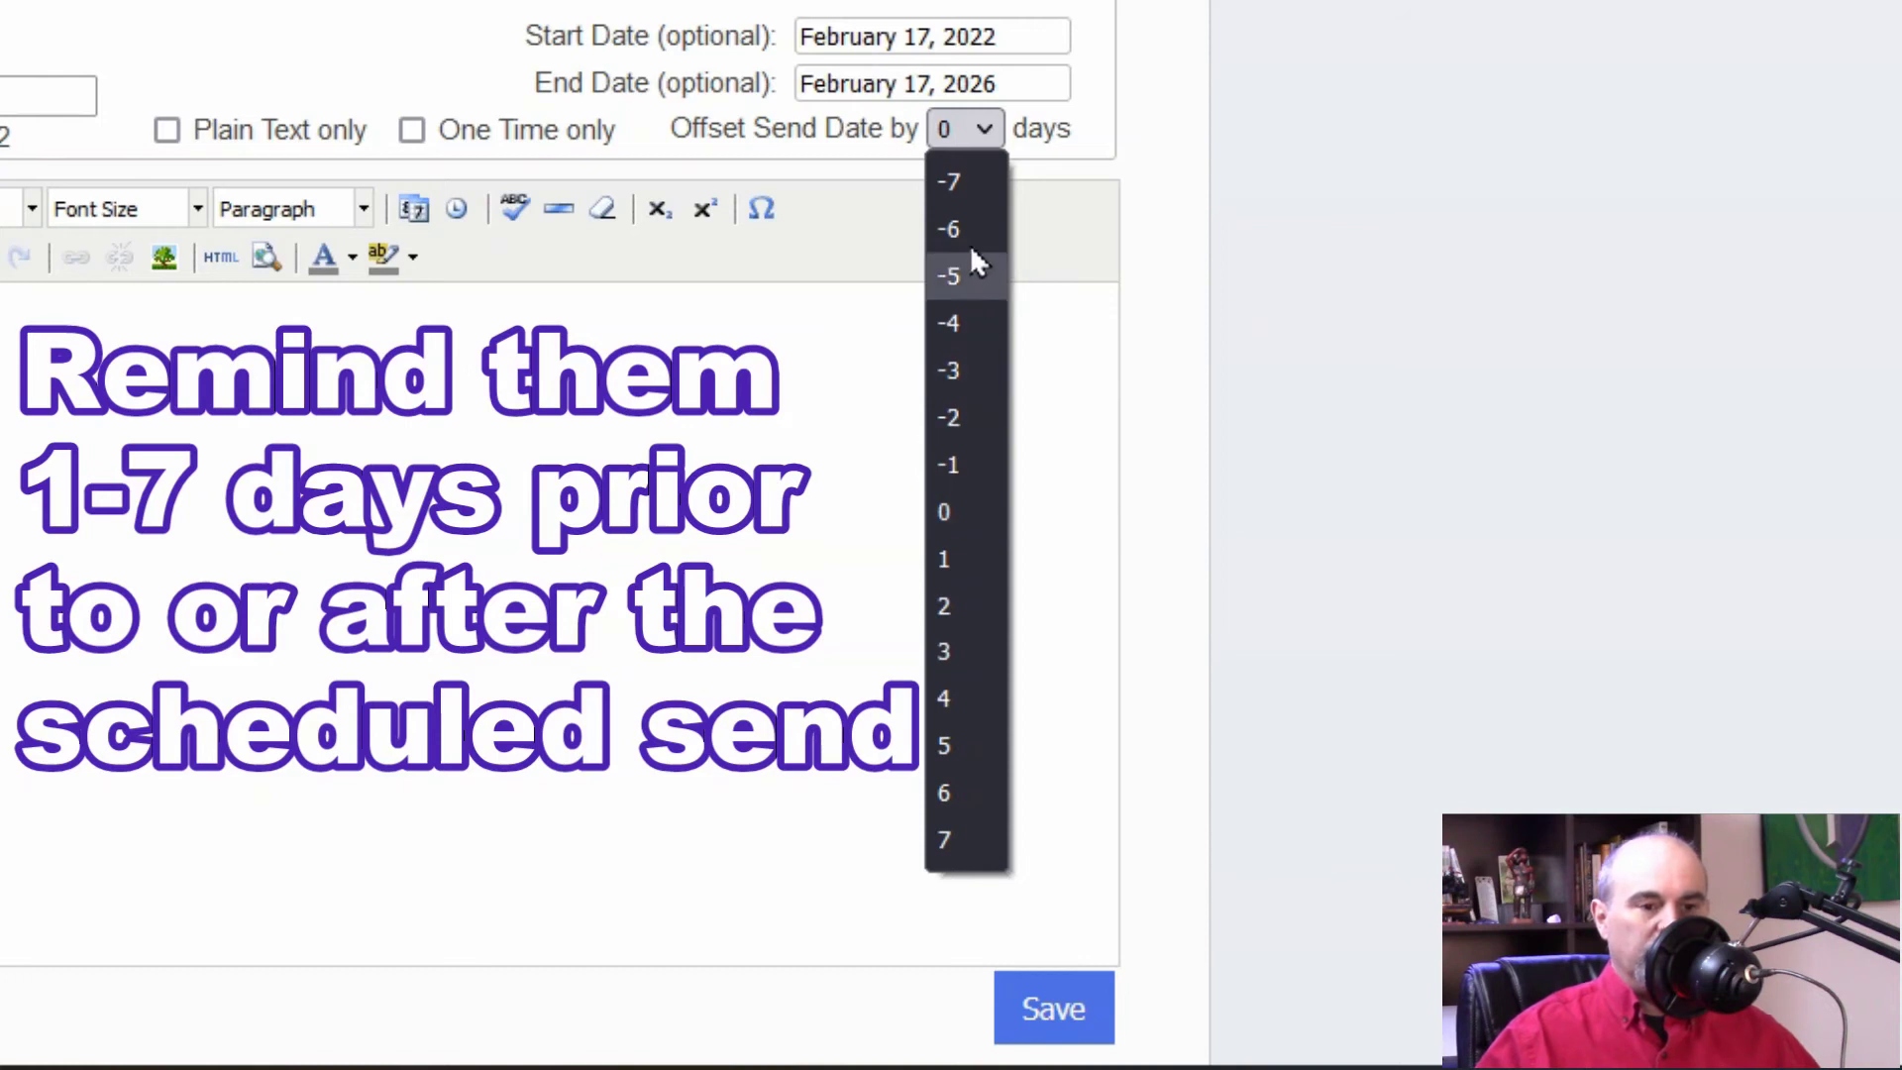
{"action": "left_click", "coordinate": [912, 162]}
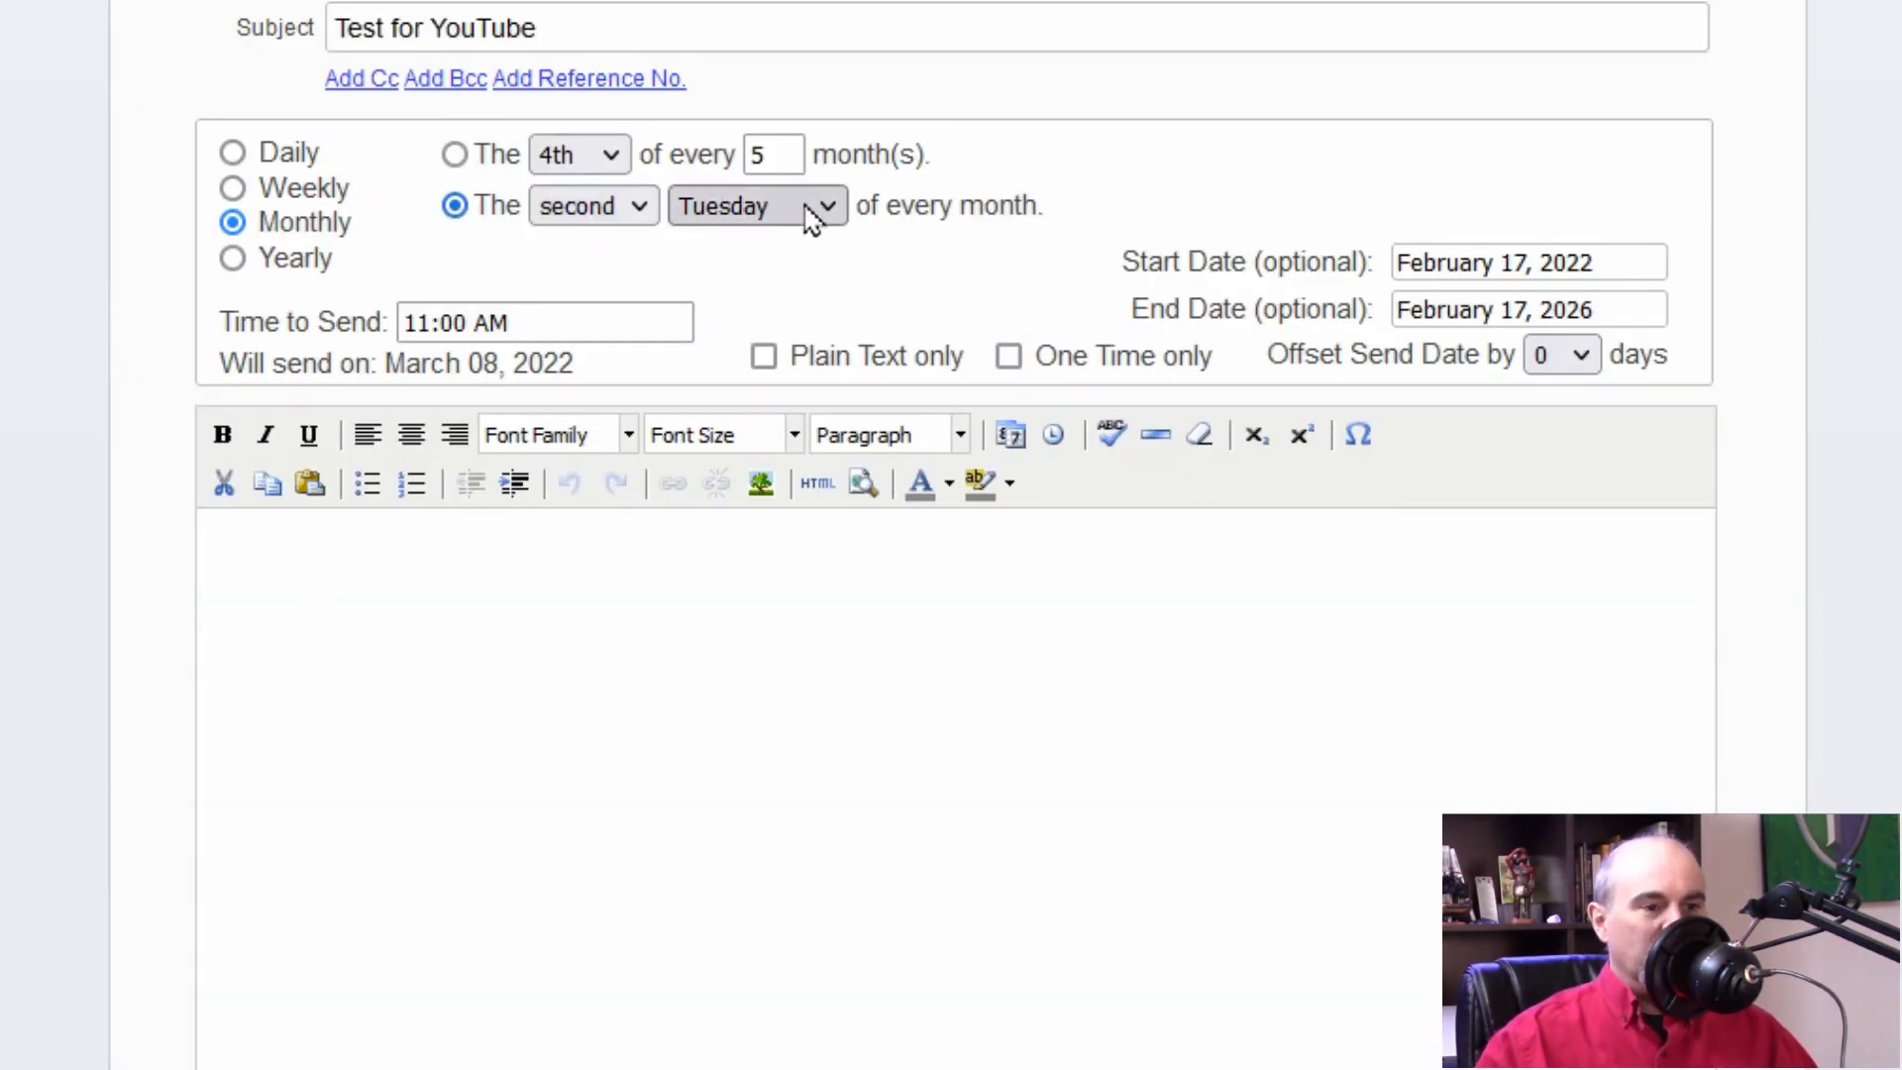
{"action": "left_click", "coordinate": [1560, 355]}
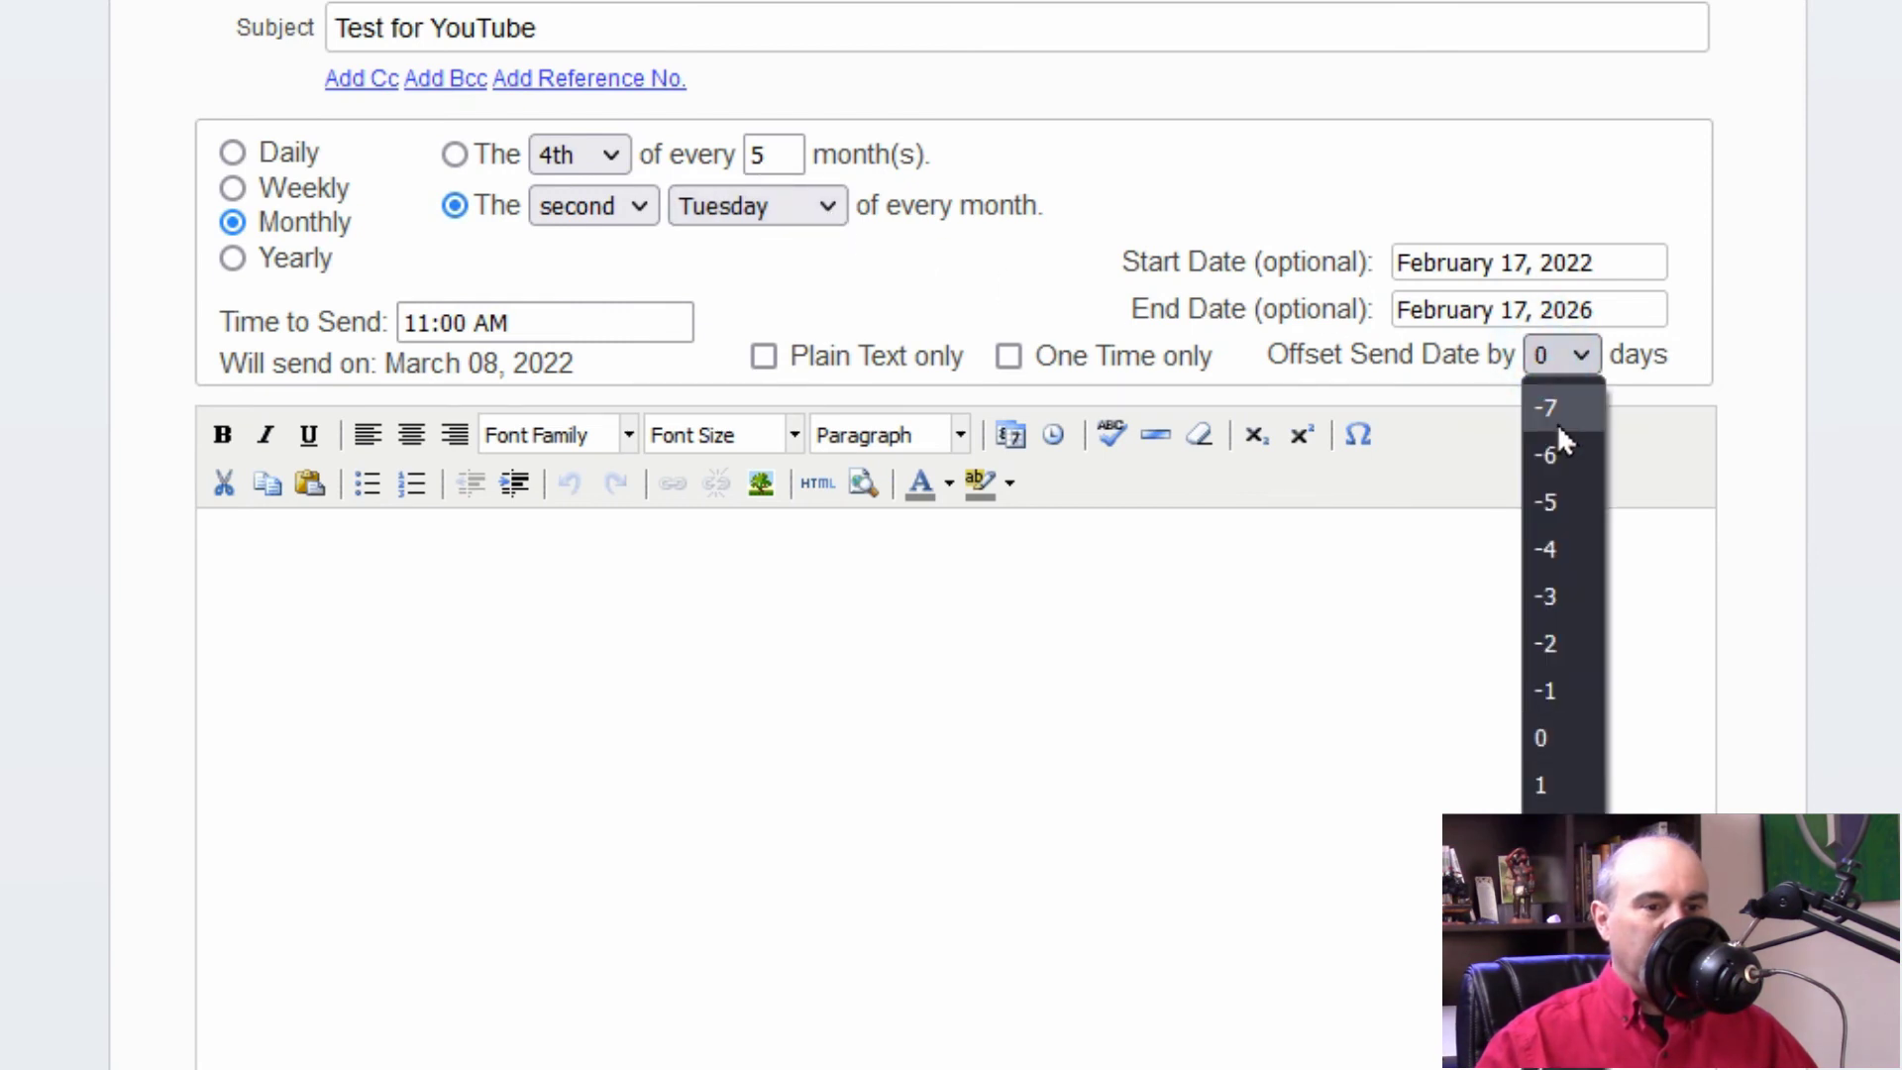
{"action": "left_click", "coordinate": [1555, 642]}
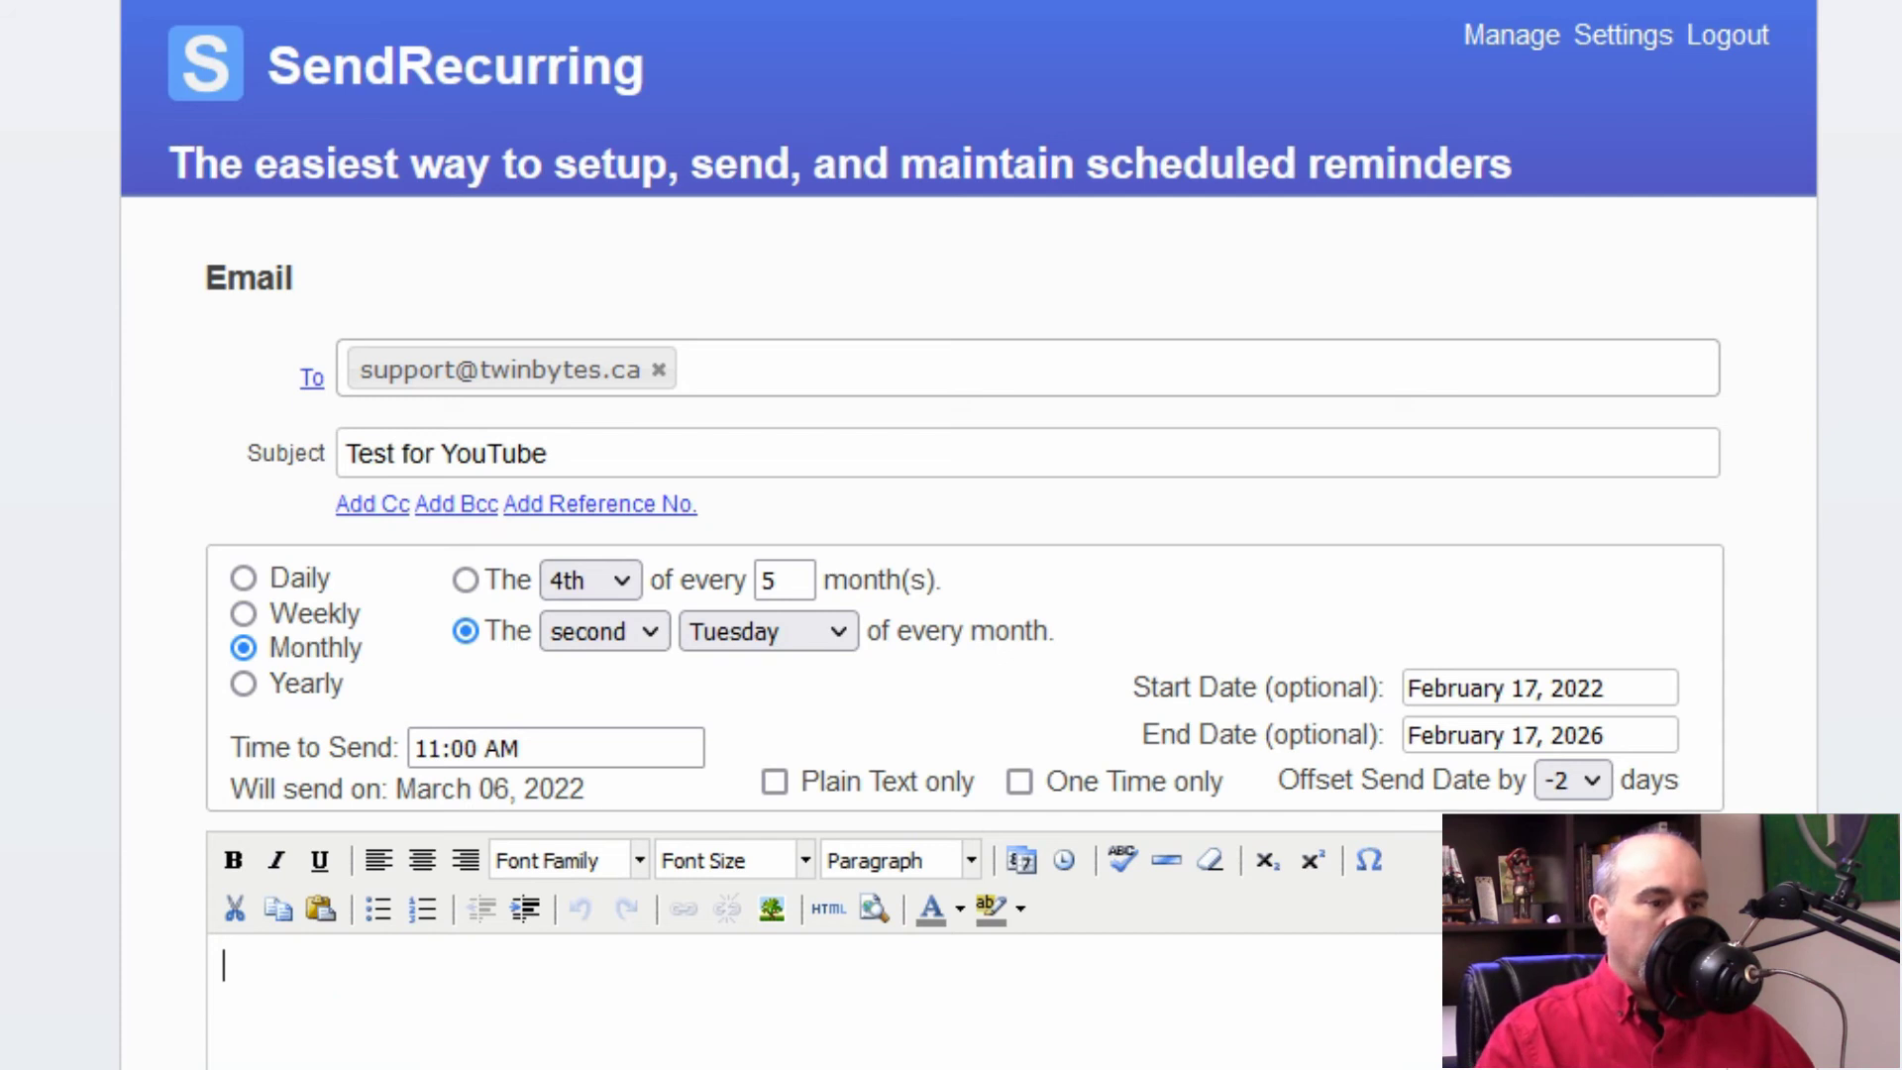
Step: Type the body 'This is a reminder for you', then sign with the sender's name and TwinBytes Inc
{"action": "type", "text": "This is a reminder for you"}
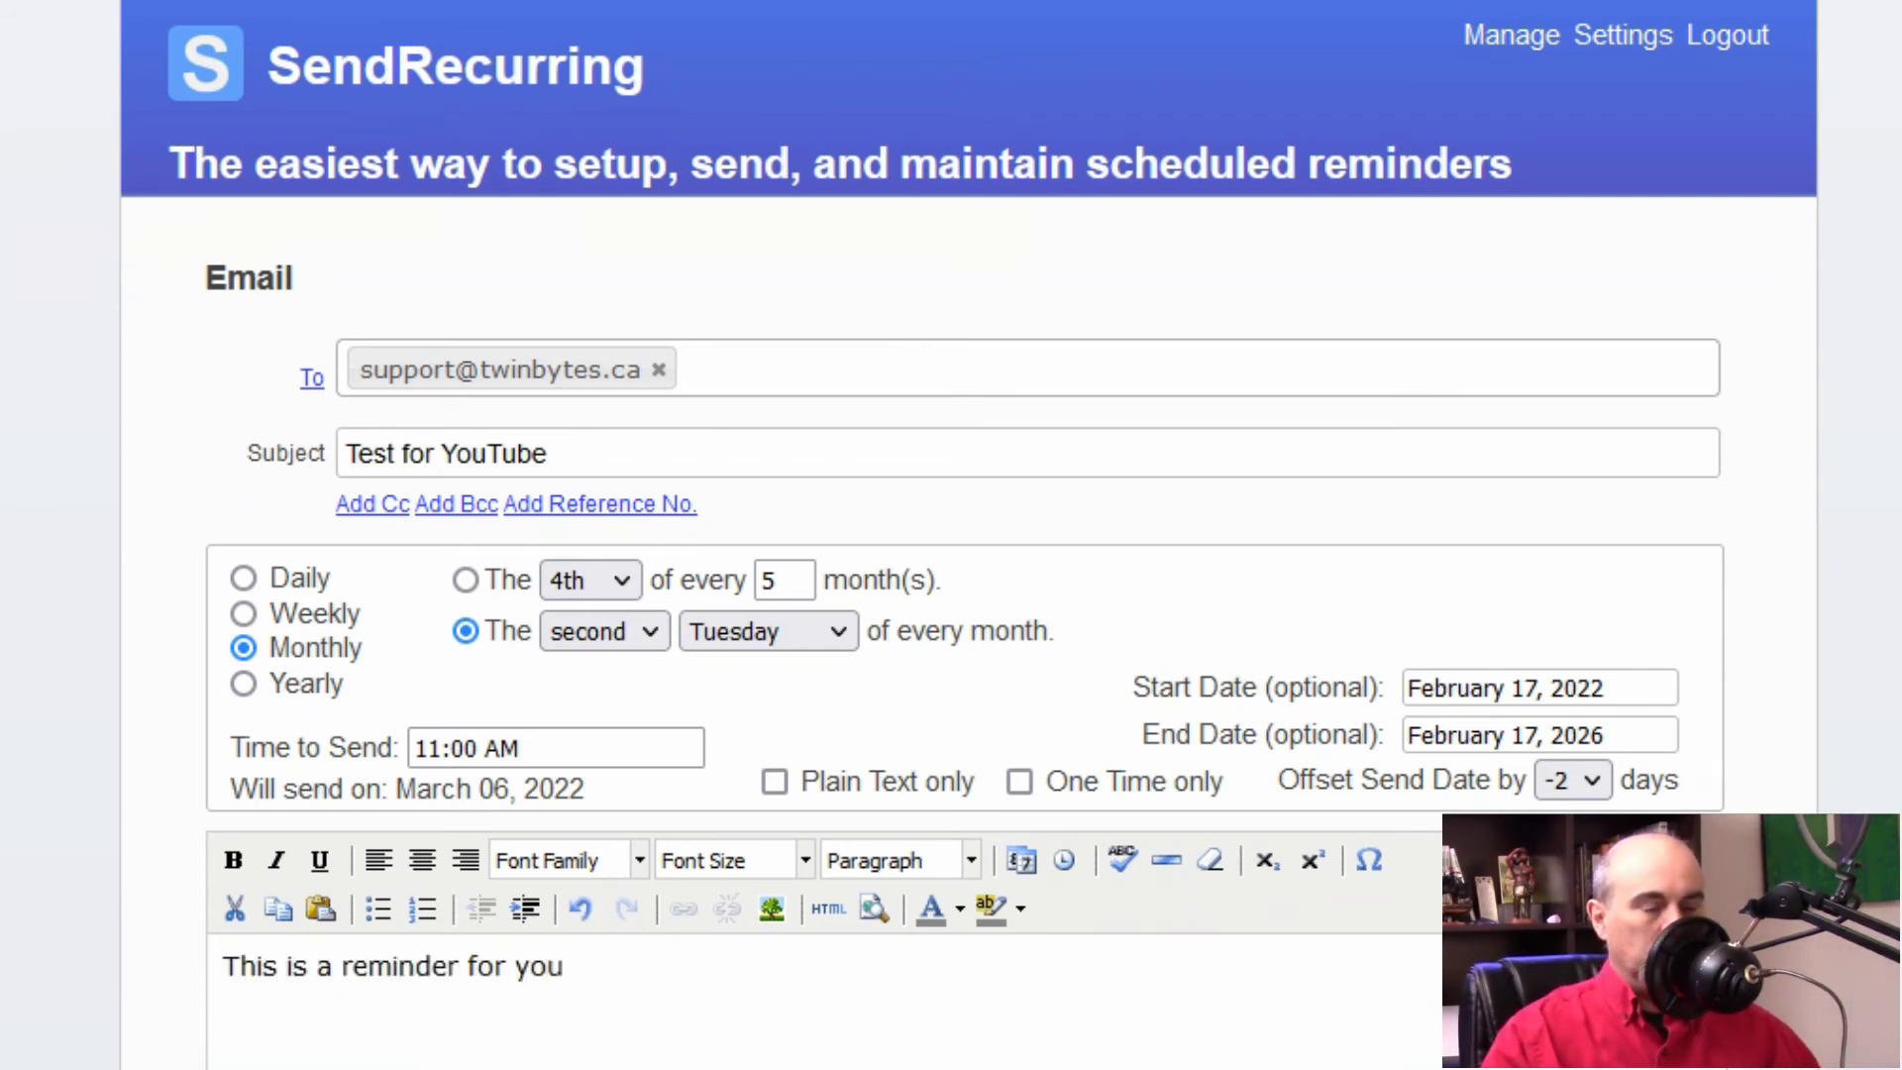
{"action": "key", "text": "Return"}
{"action": "key", "text": "Return"}
{"action": "type", "text": "Daniel"}
{"action": "type", "text": " Gaut"}
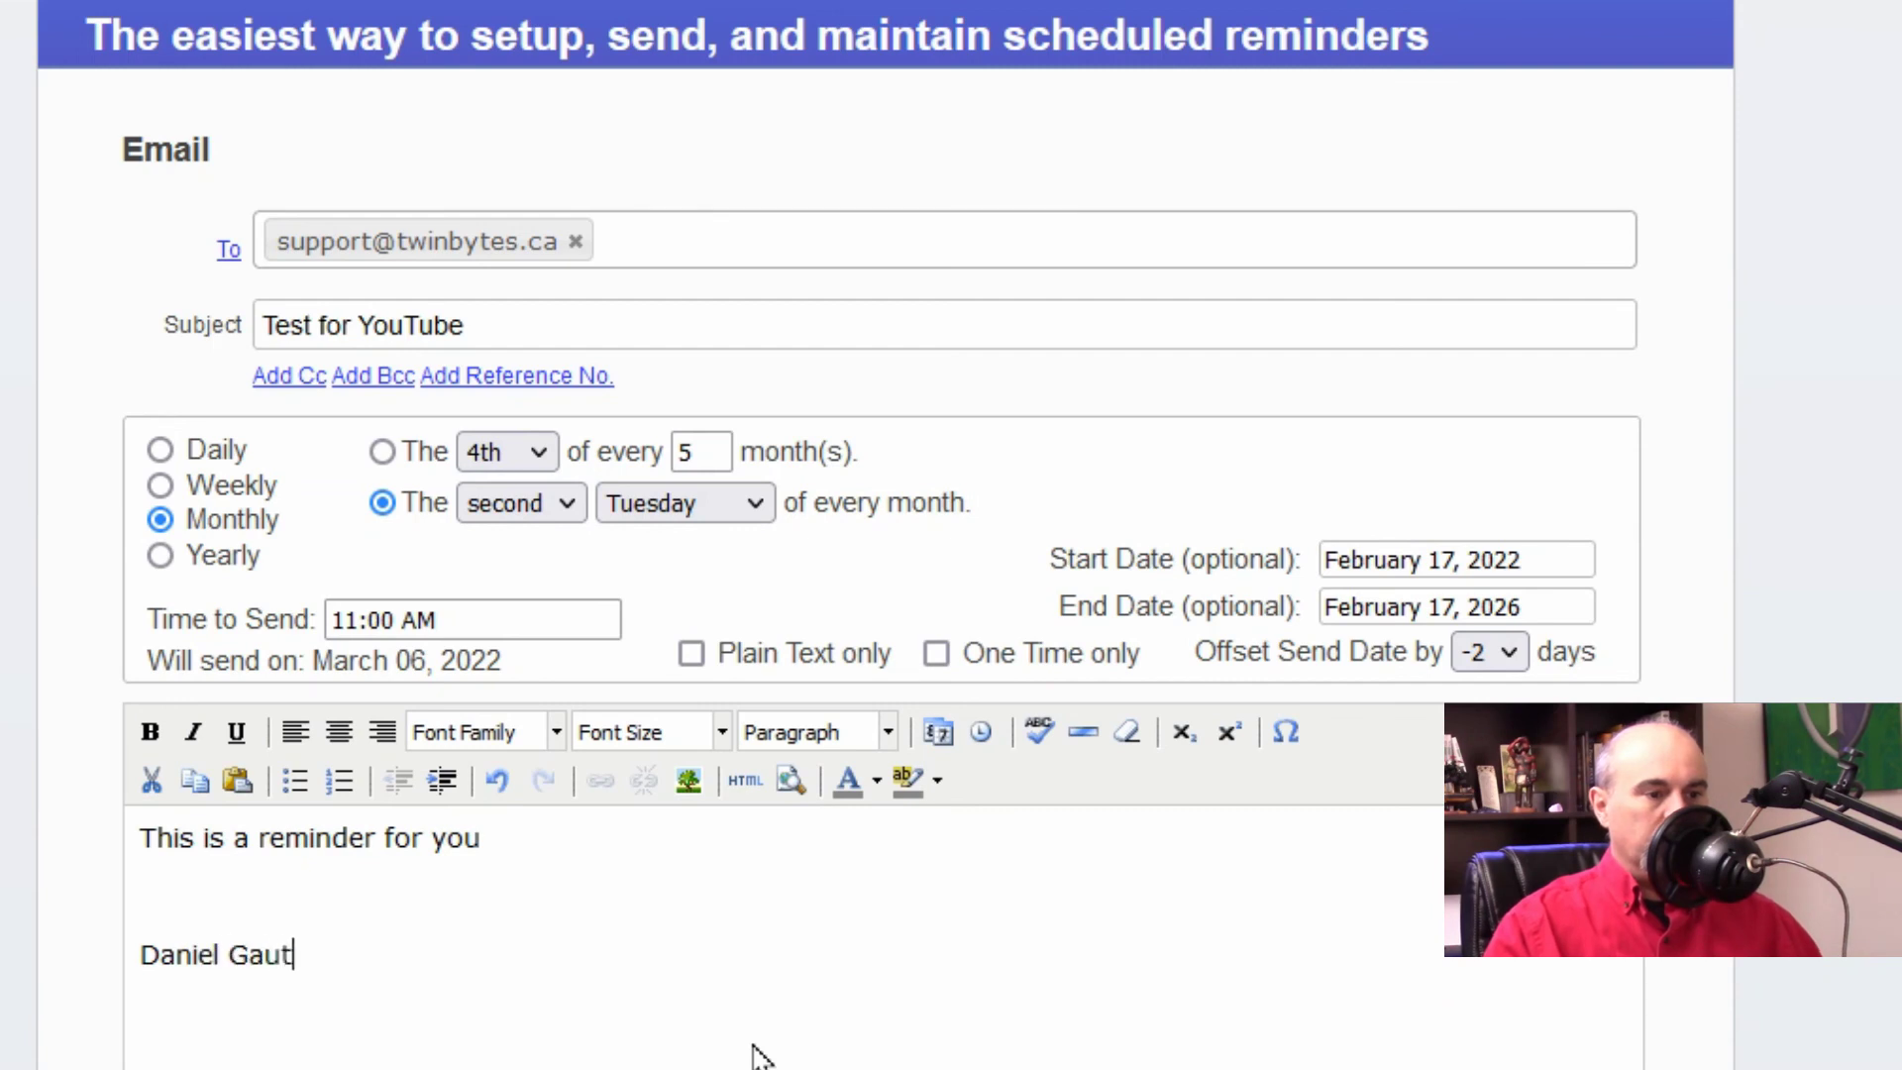
{"action": "type", "text": "hier"}
{"action": "key", "text": "Return"}
{"action": "type", "text": "TwinBYtes "}
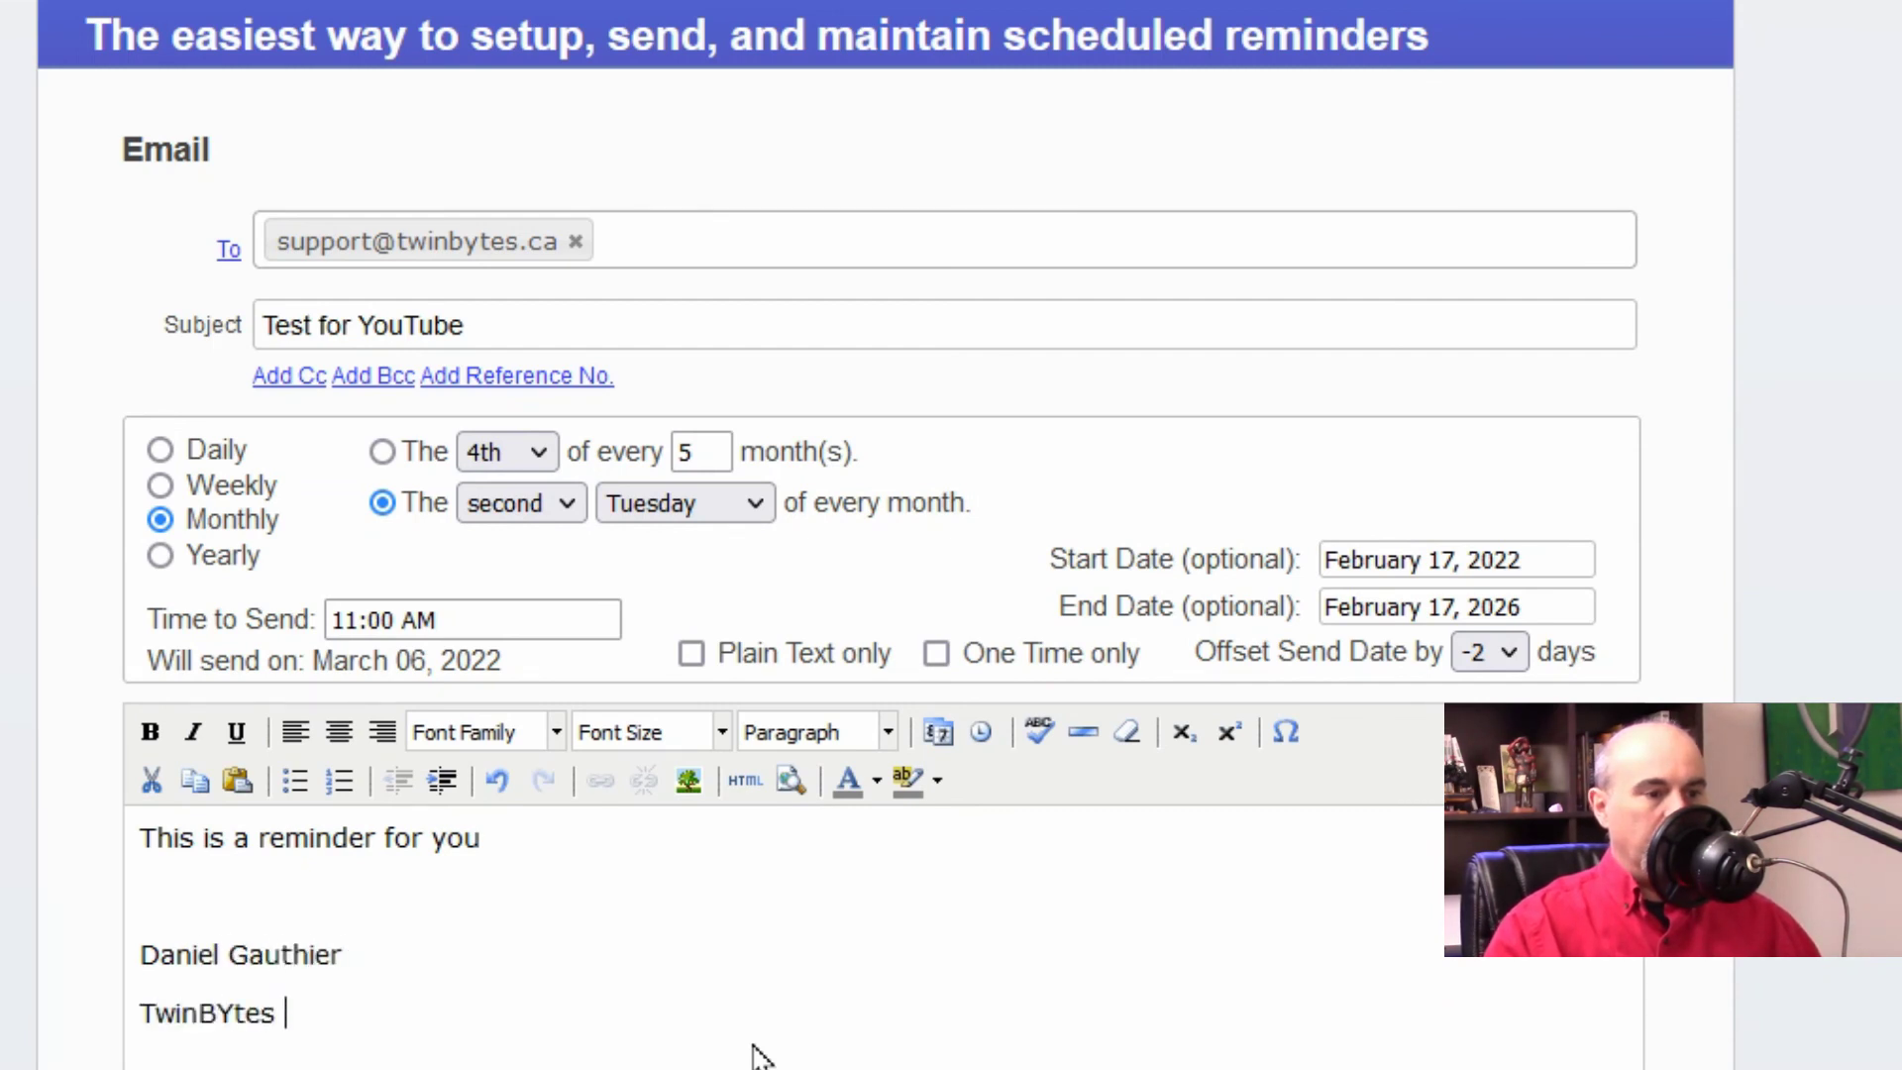
{"action": "type", "text": "ytes"}
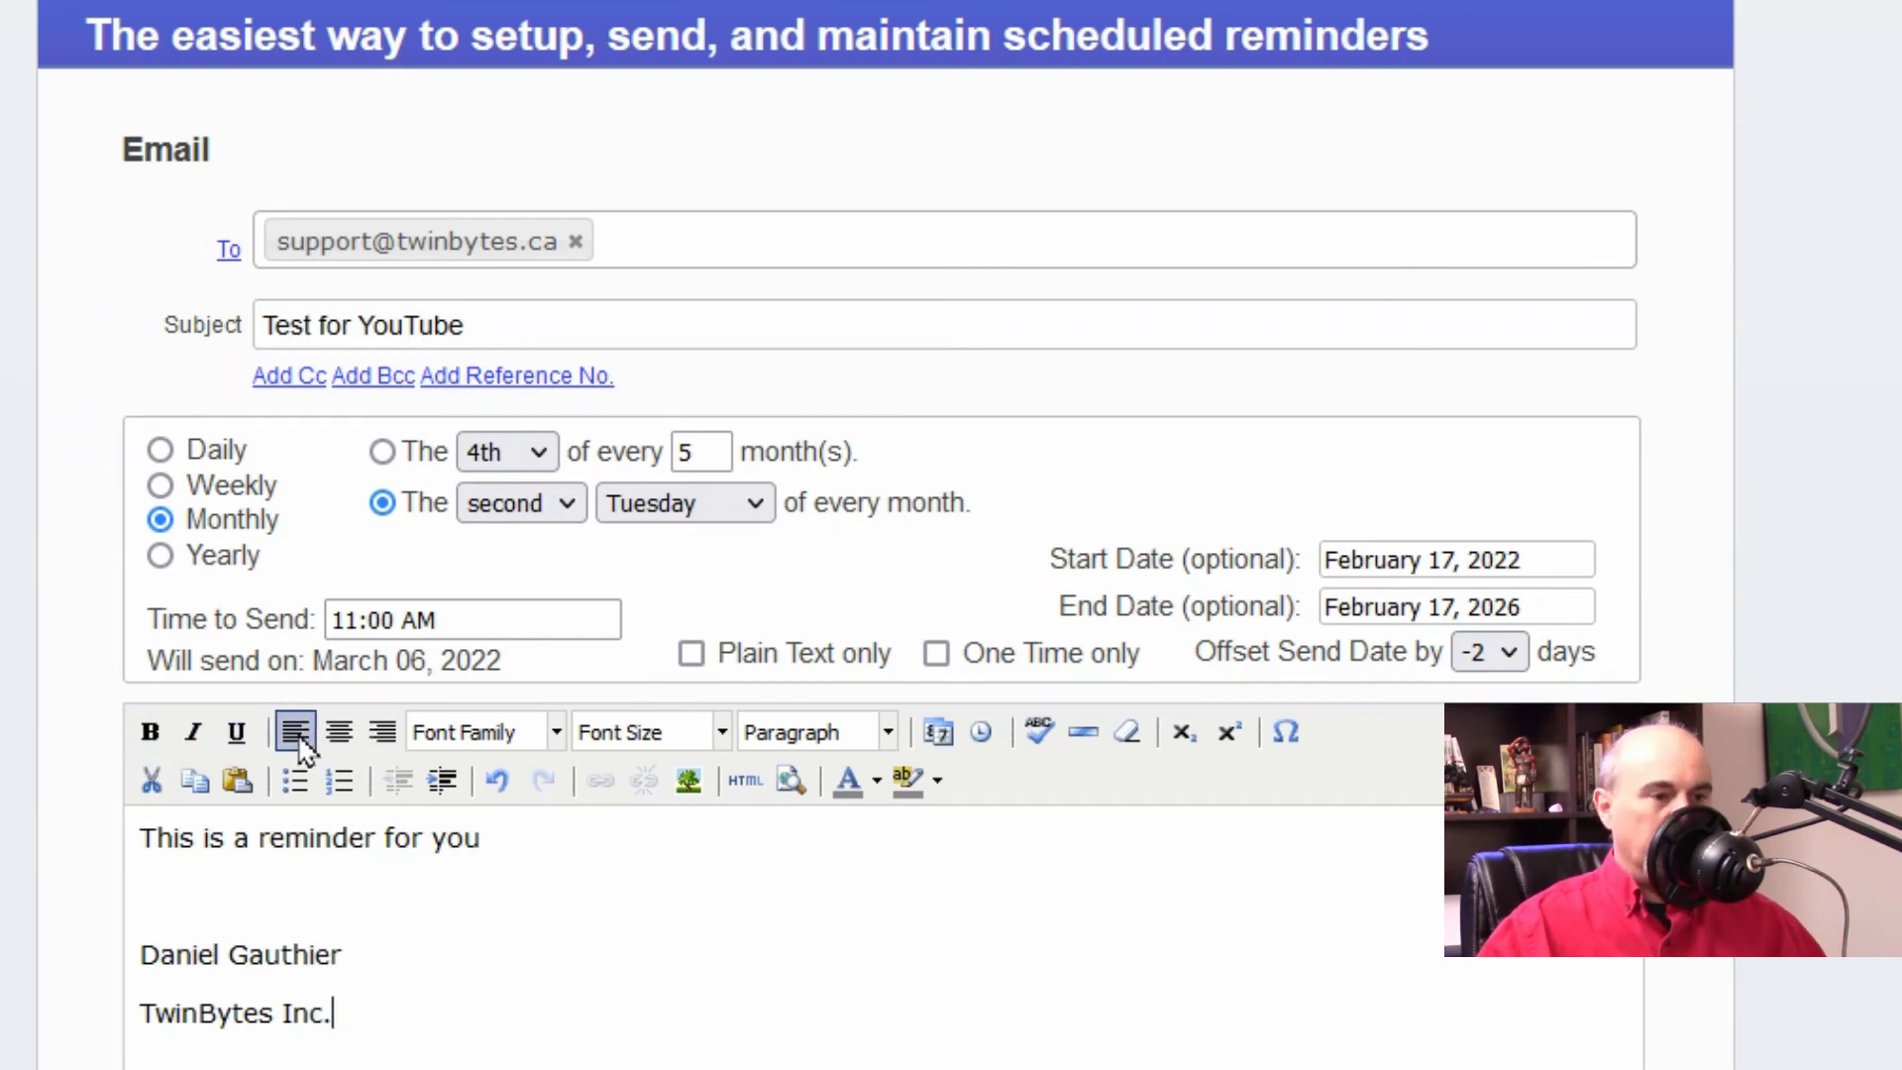
Step: Check the Font Family and Font Size lists without changing either
{"action": "left_click", "coordinate": [553, 733]}
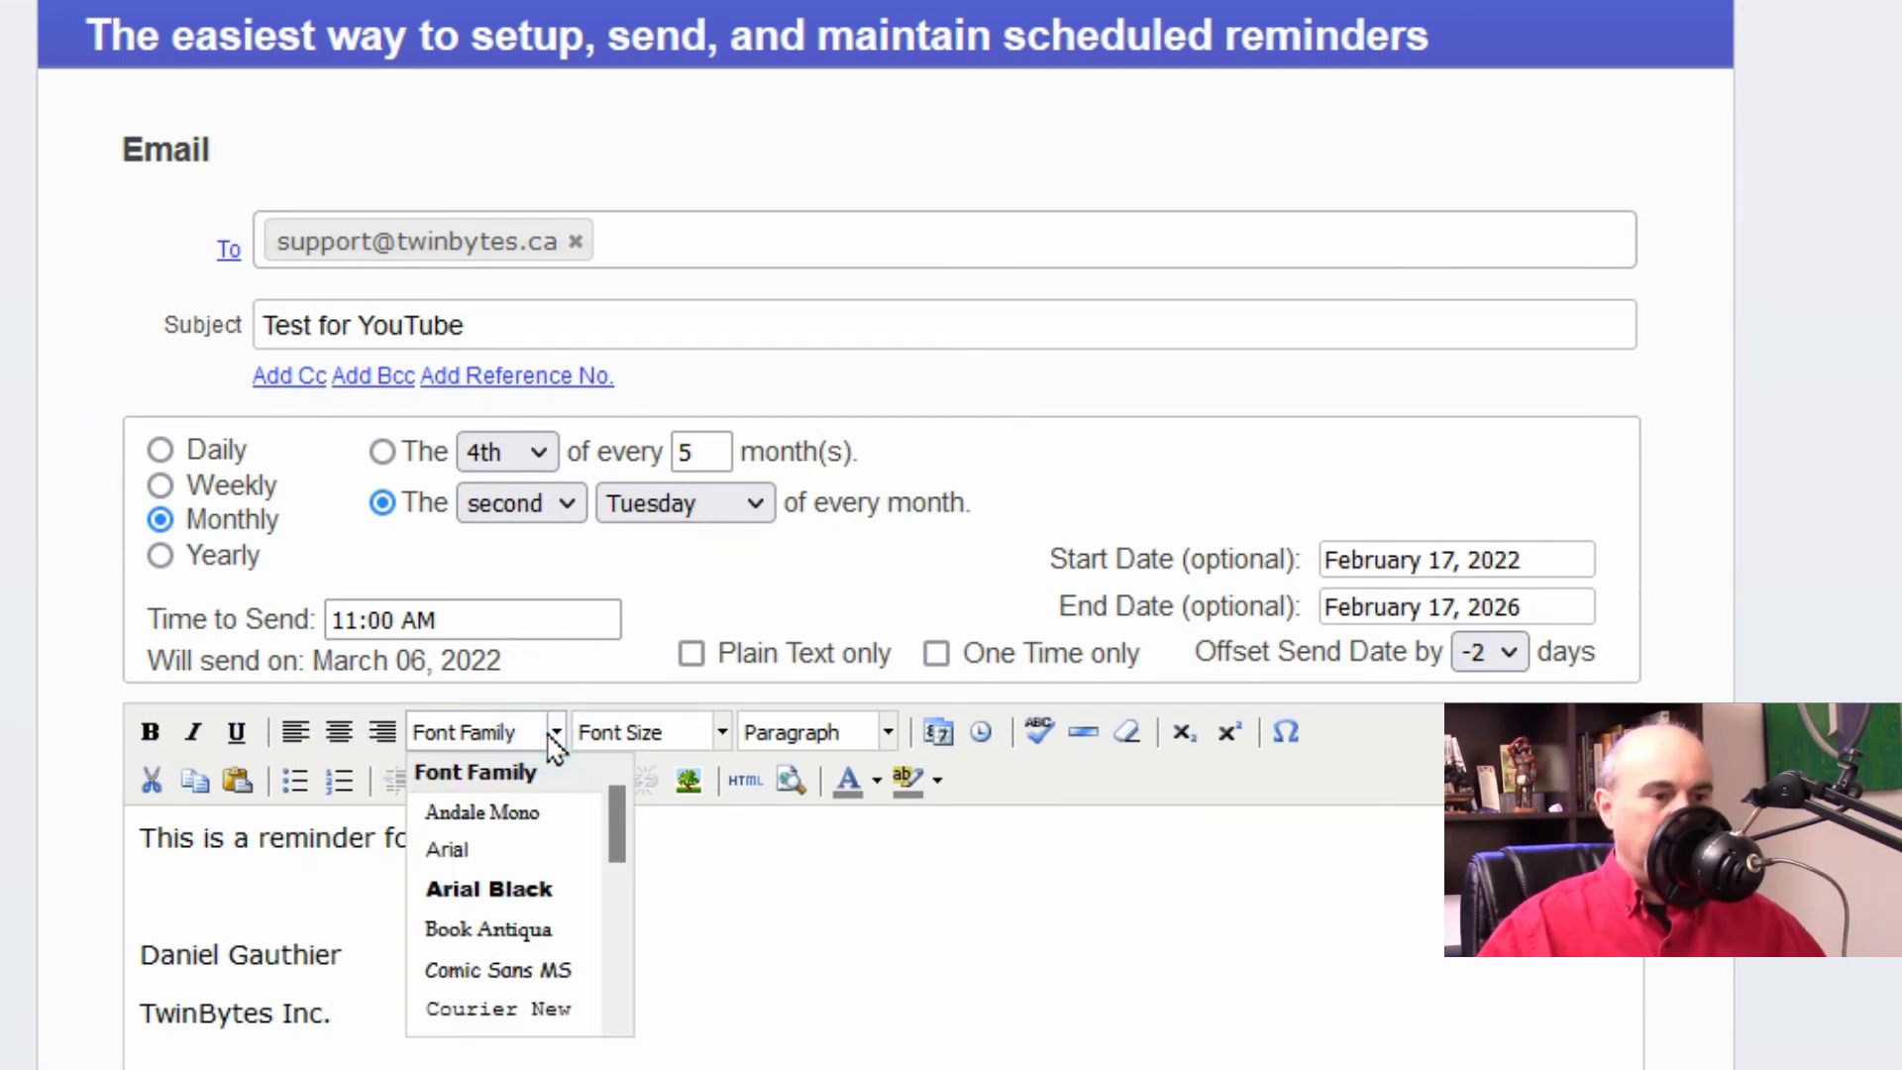
{"action": "left_click", "coordinate": [710, 736]}
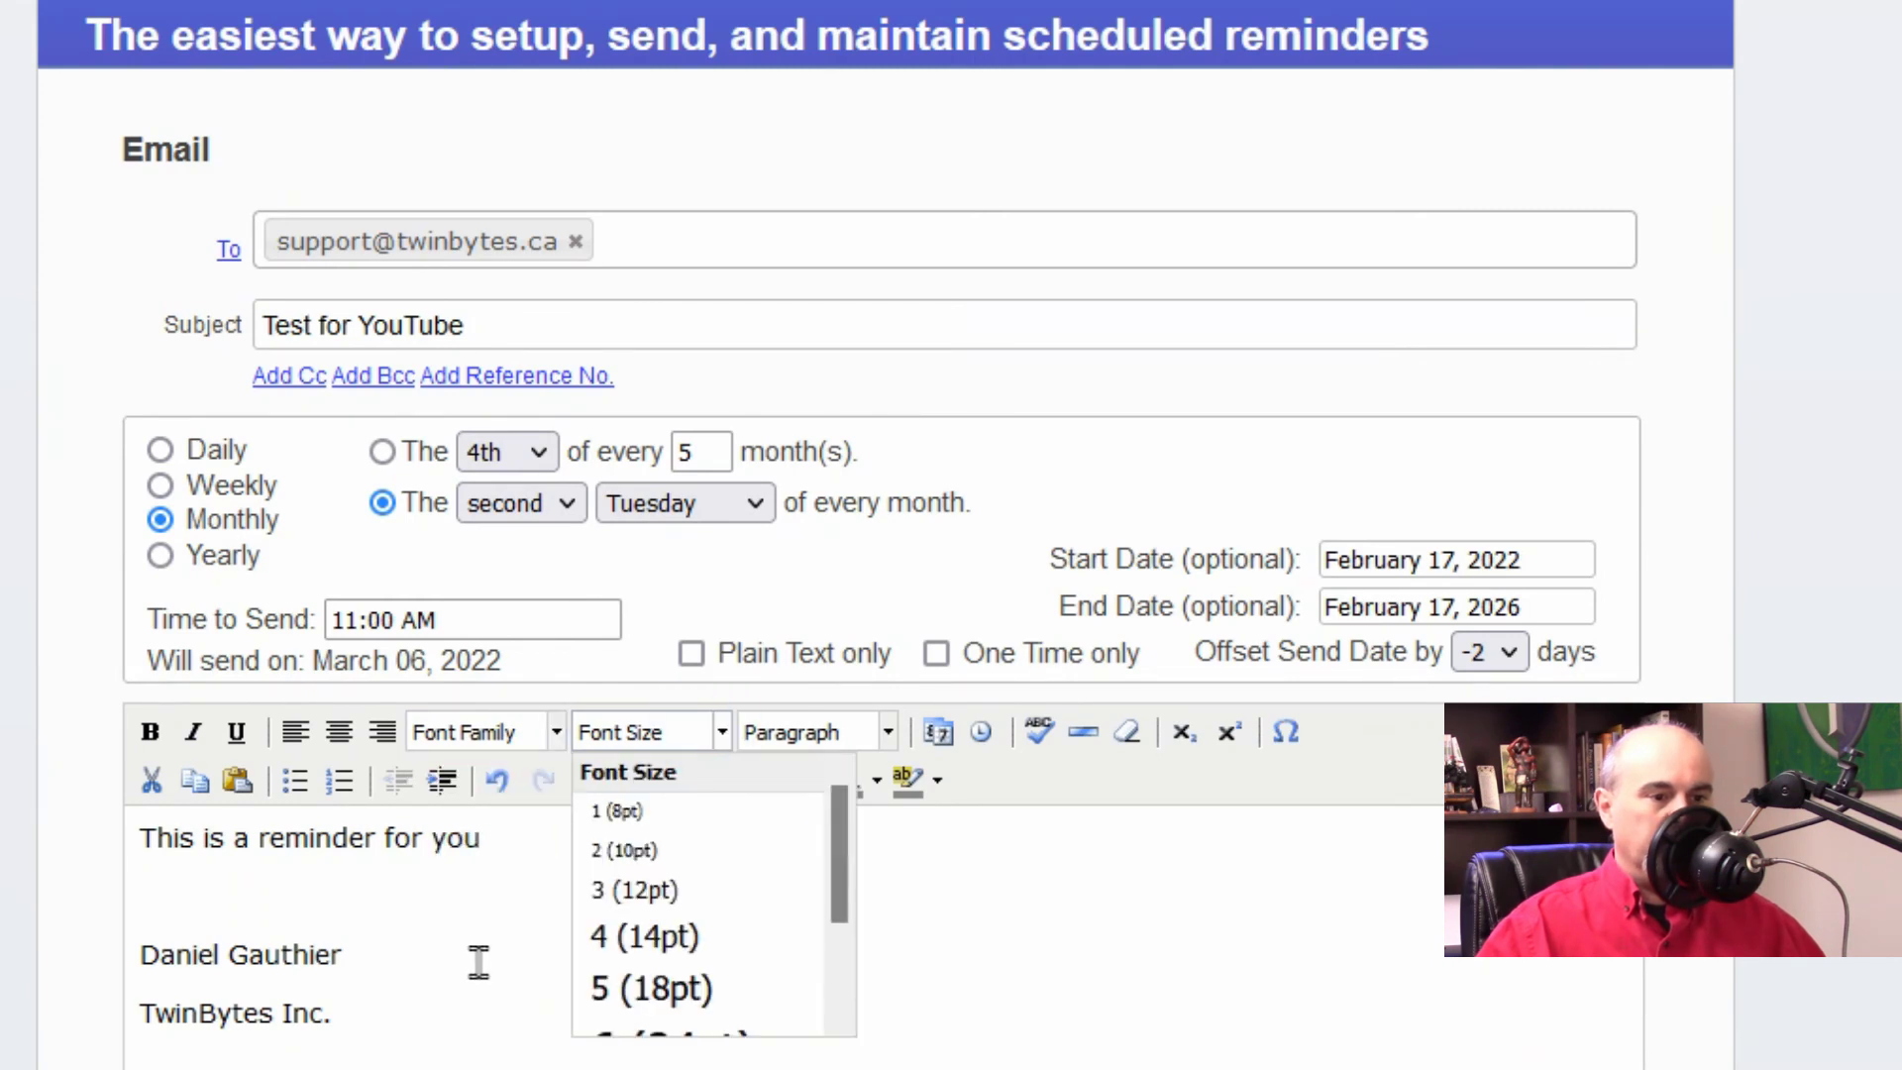
{"action": "left_click", "coordinate": [446, 956]}
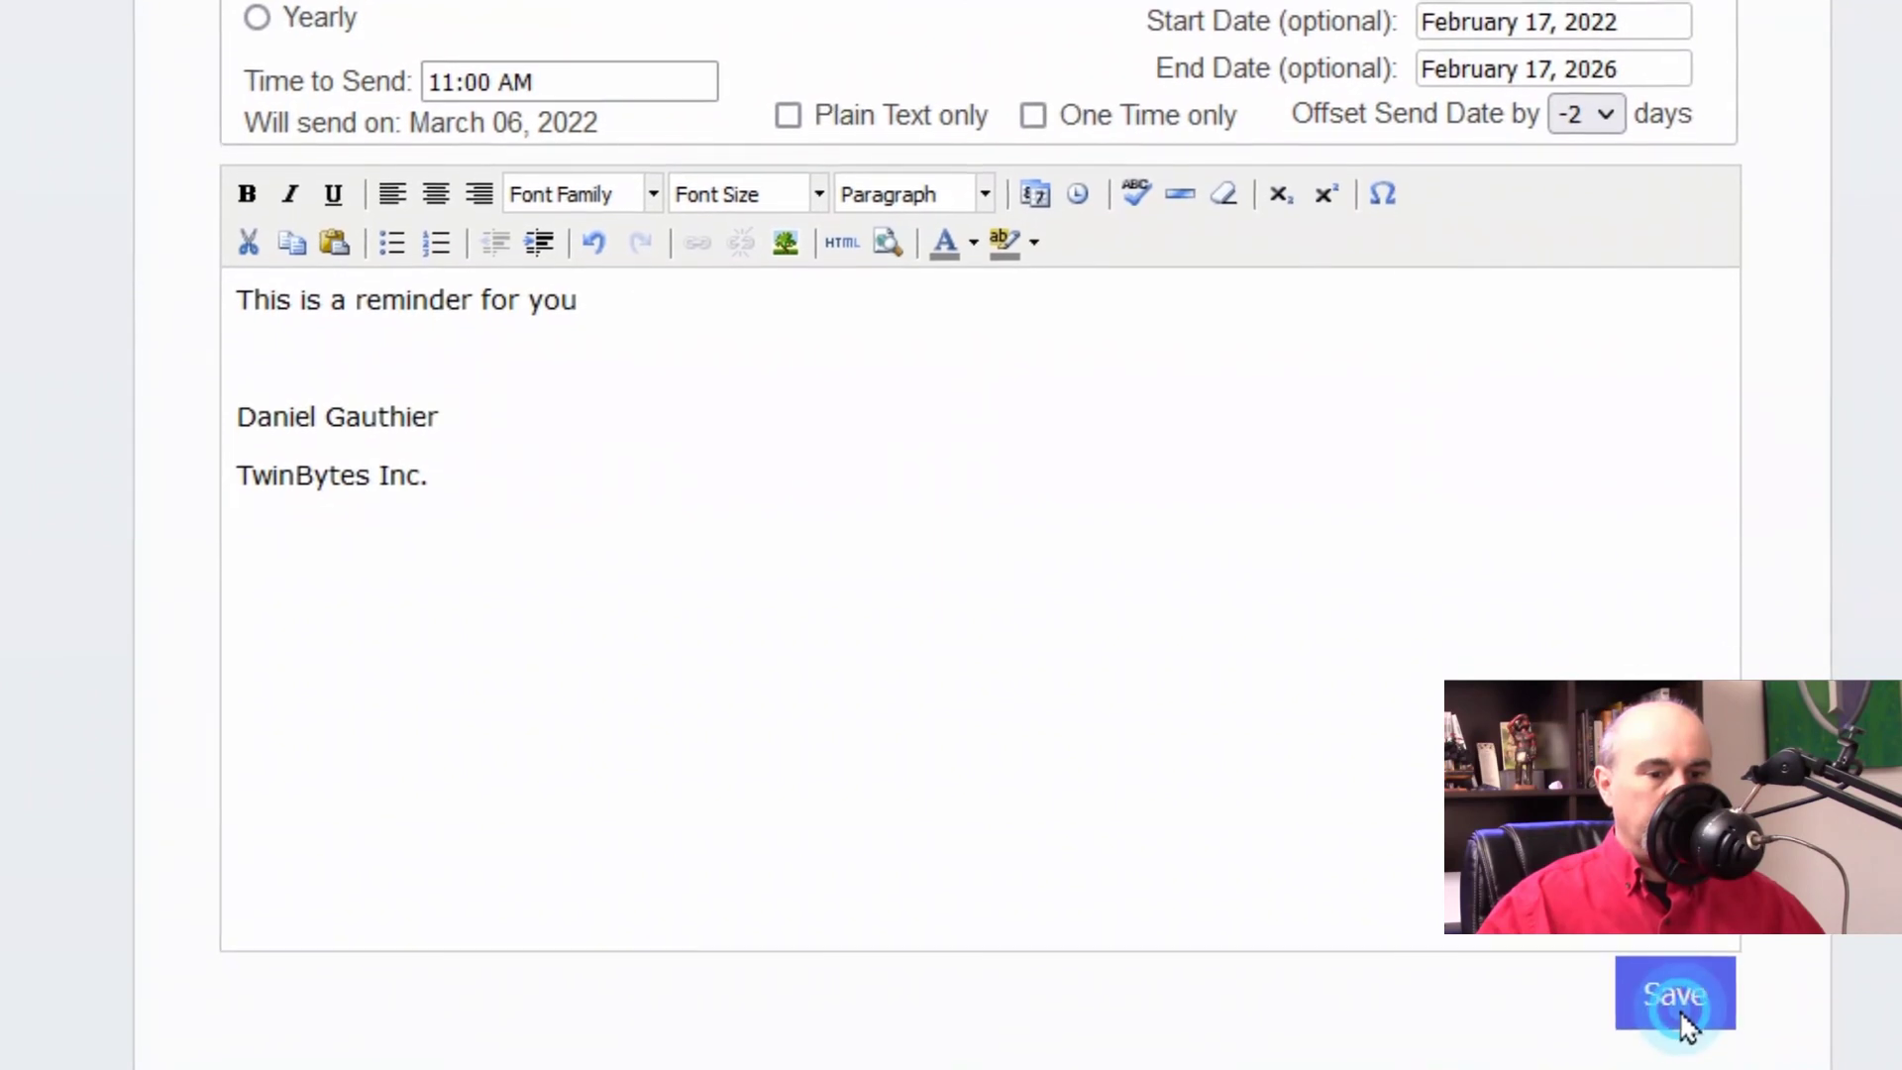
Step: Save the reminder, then expand and collapse the Test for YouTube details on Manage
{"action": "left_click", "coordinate": [1678, 1013]}
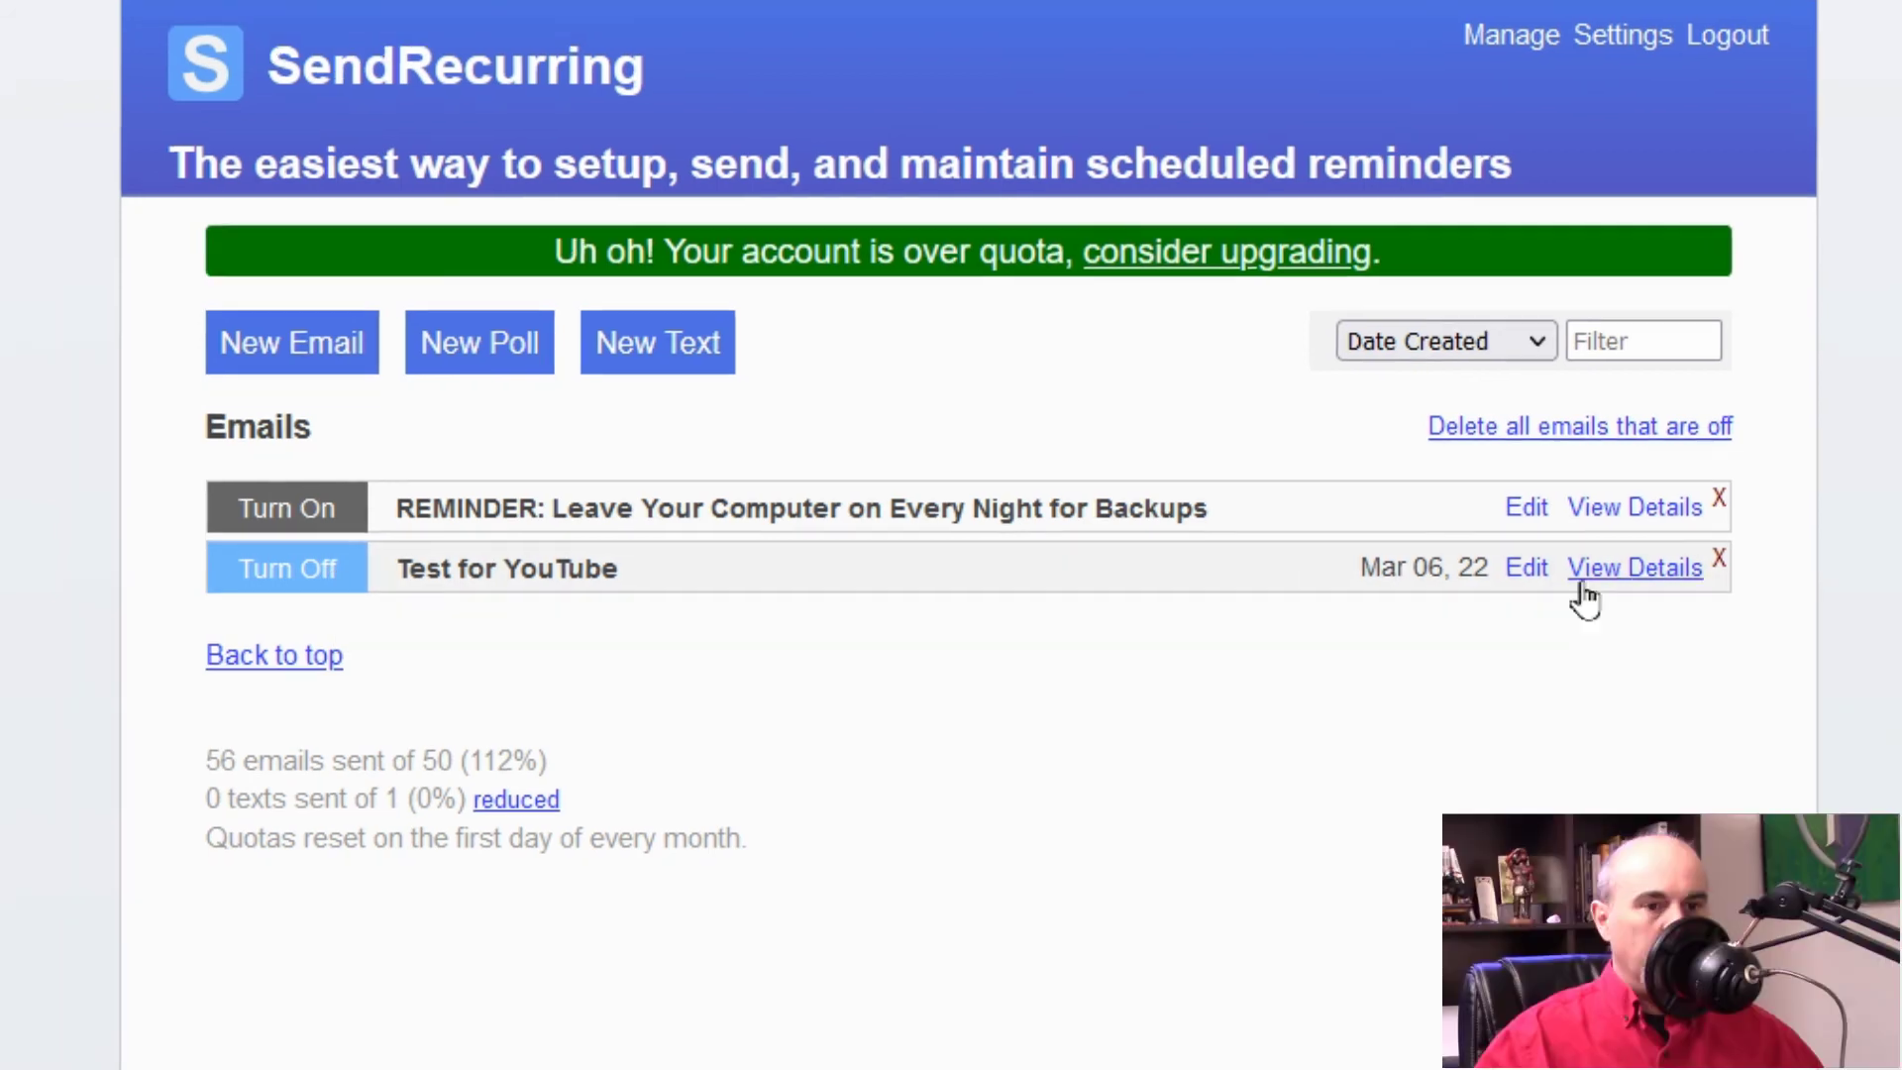
{"action": "left_click", "coordinate": [1568, 587]}
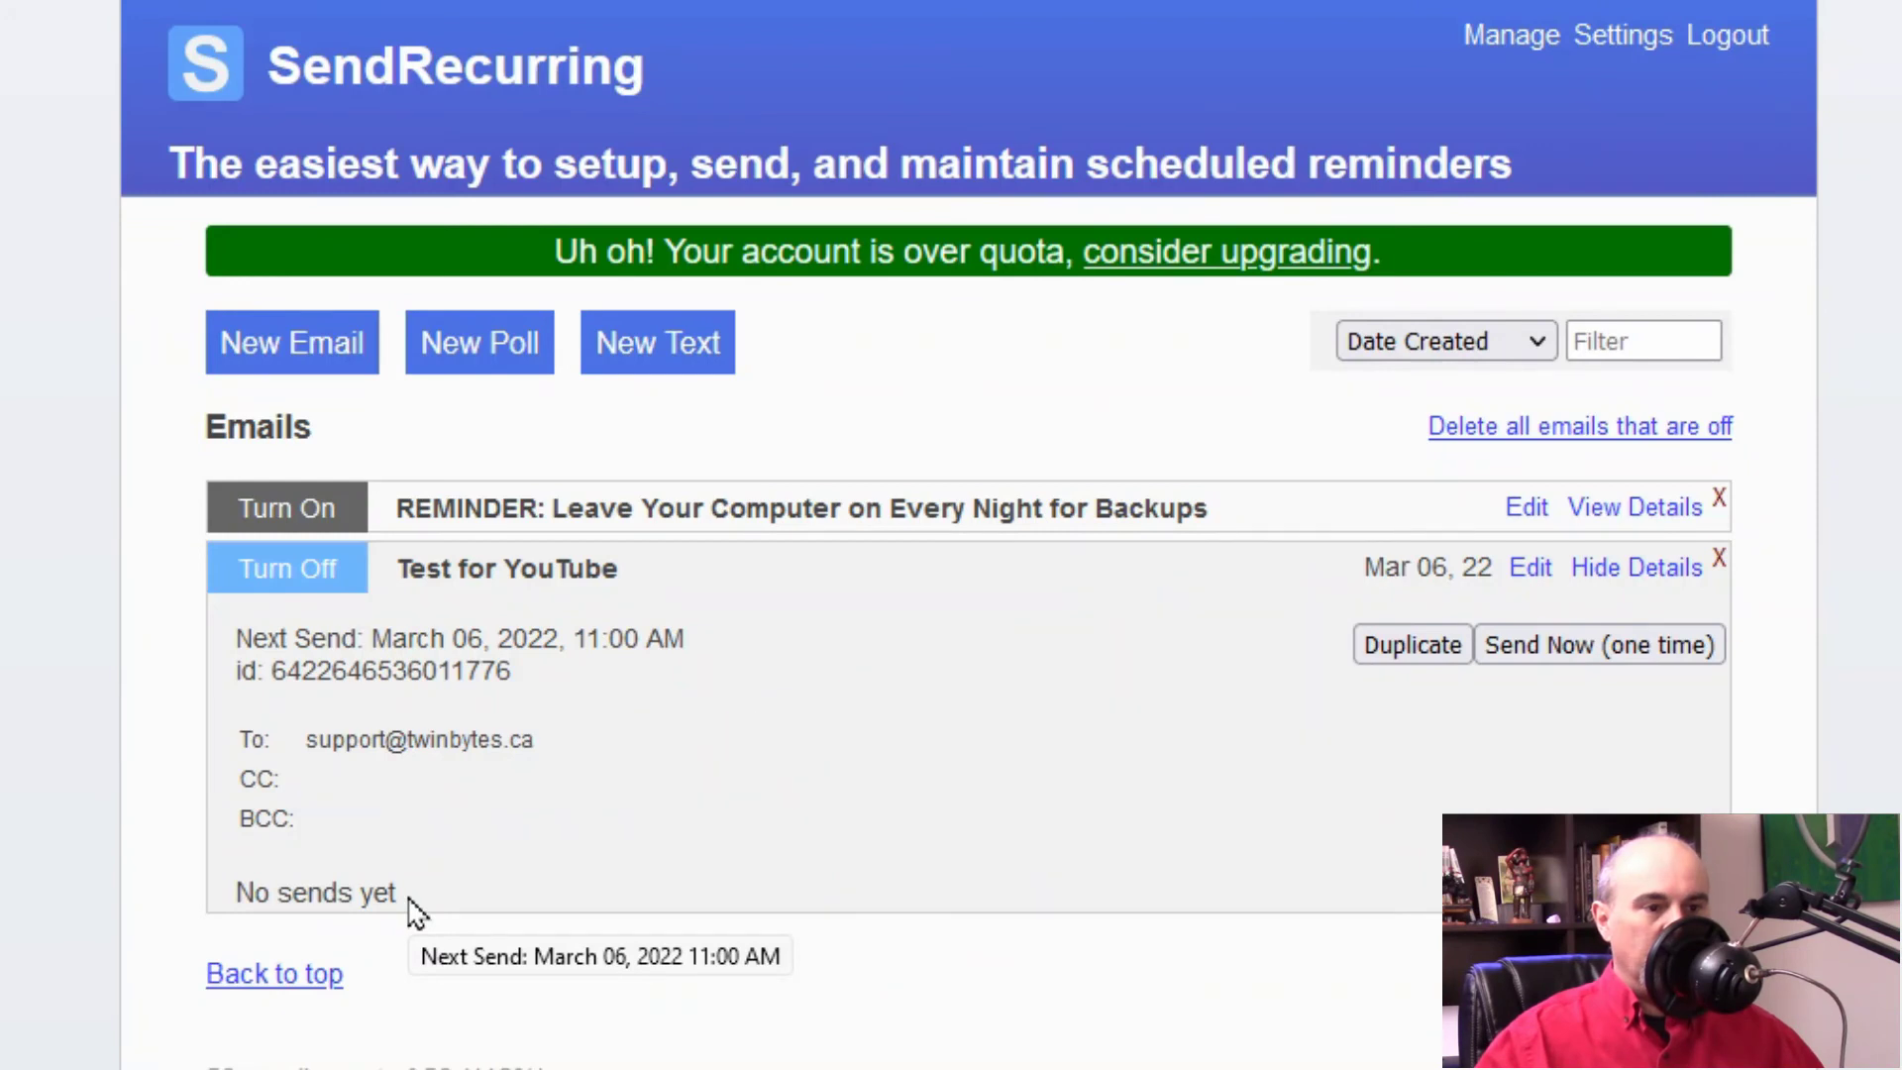
{"action": "left_click", "coordinate": [578, 726]}
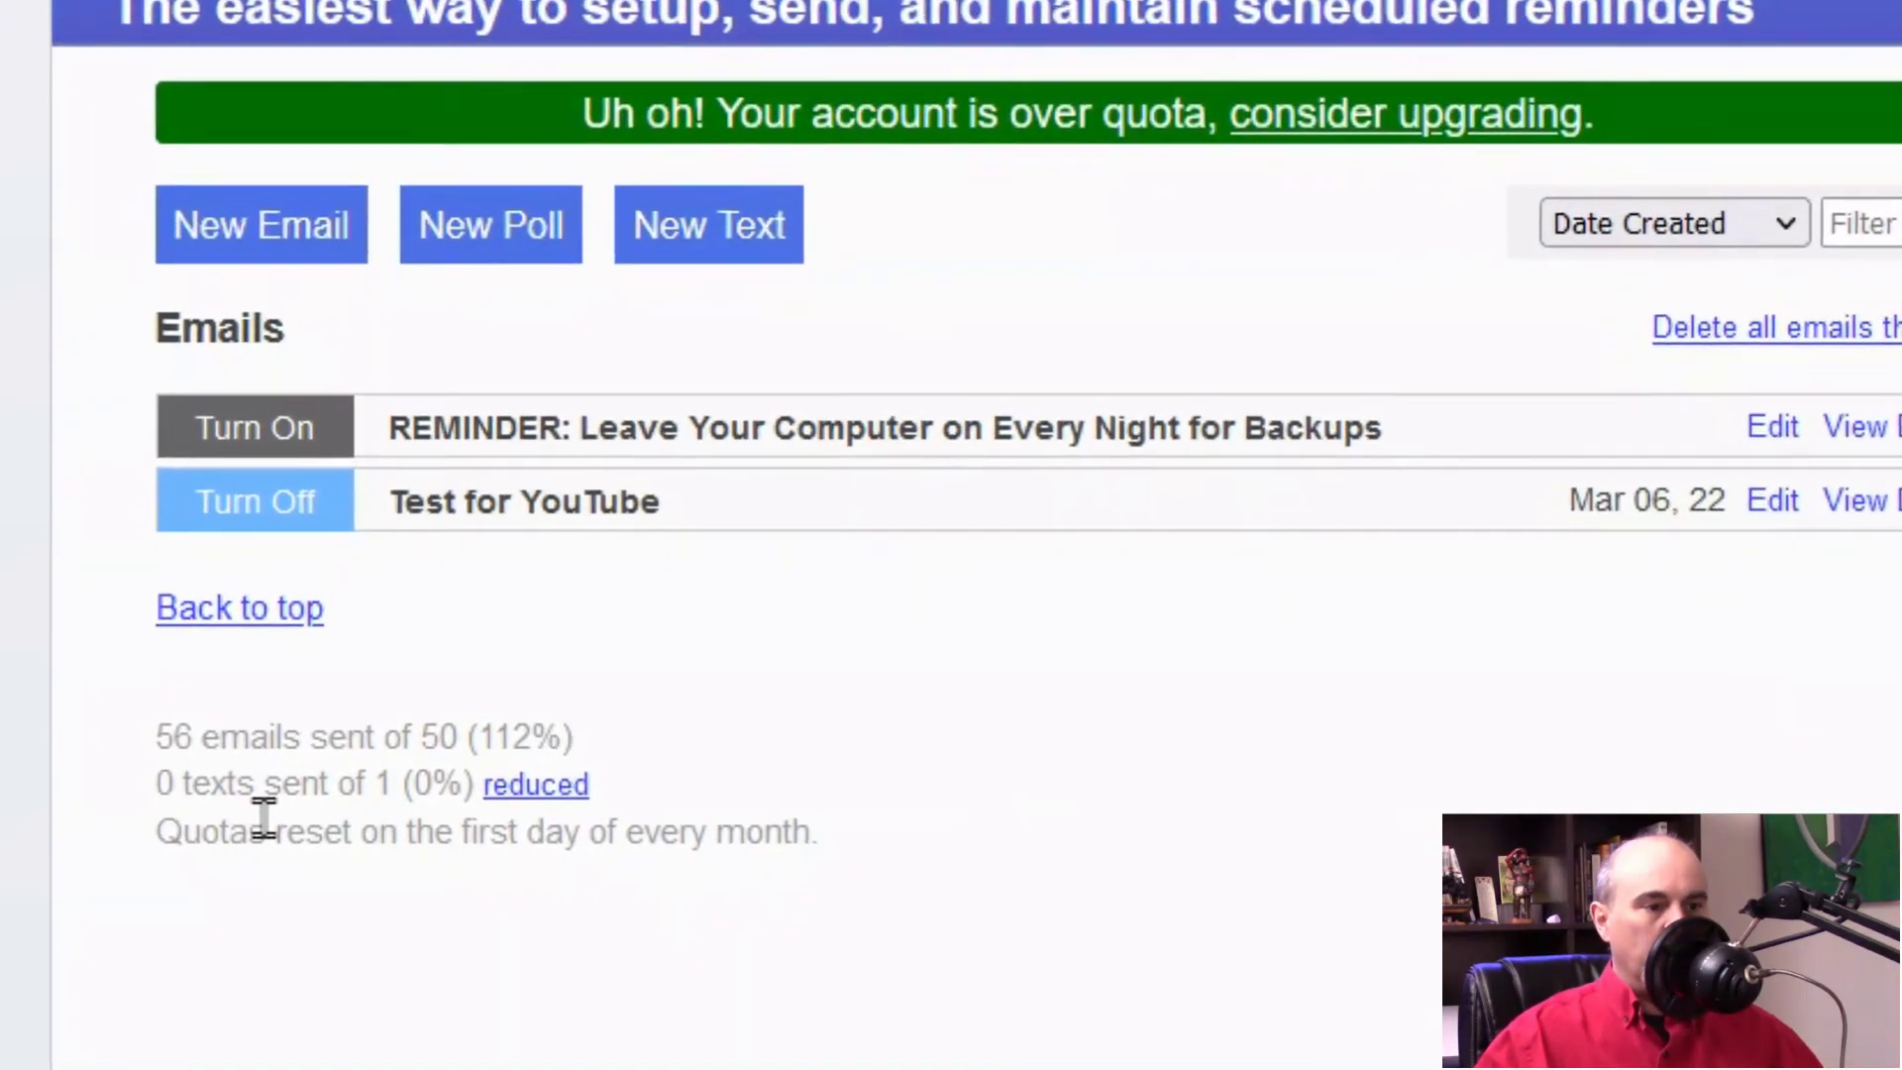